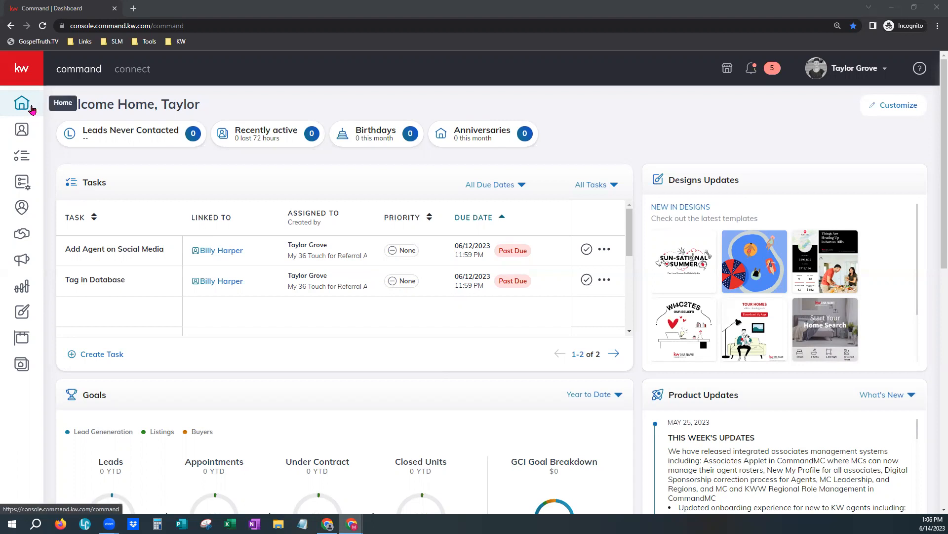
Go to the Contacts page and open the account's Settings.
{"action": "left_click", "coordinate": [23, 68]}
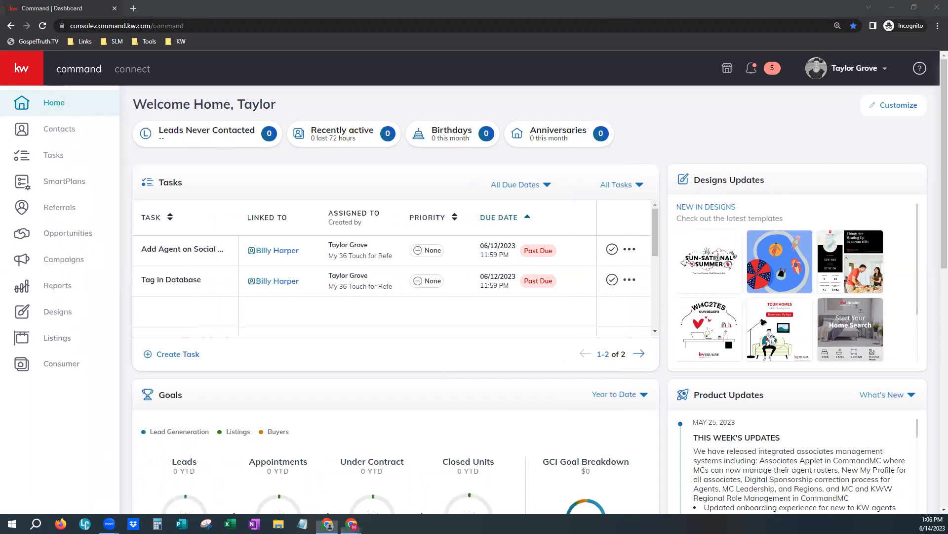
{"action": "left_click", "coordinate": [76, 128]}
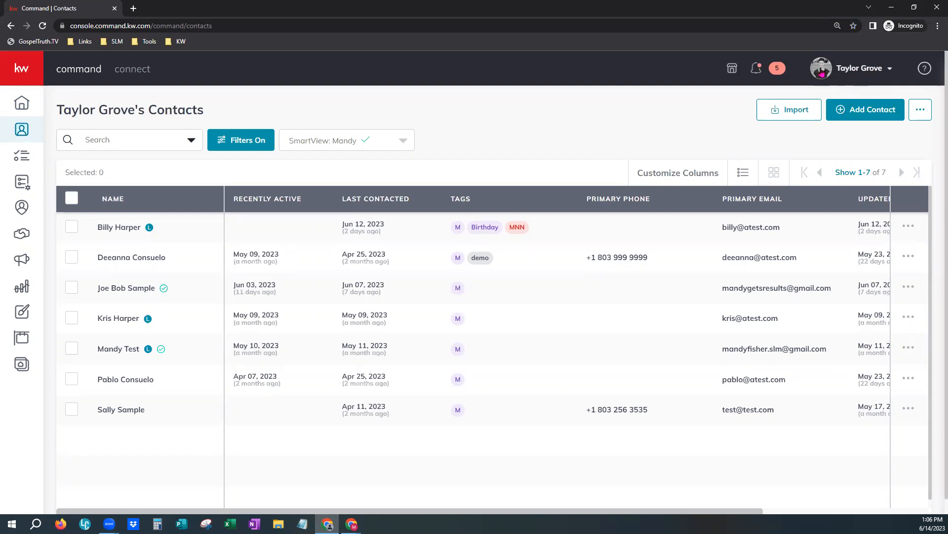
{"action": "left_click", "coordinate": [865, 73]}
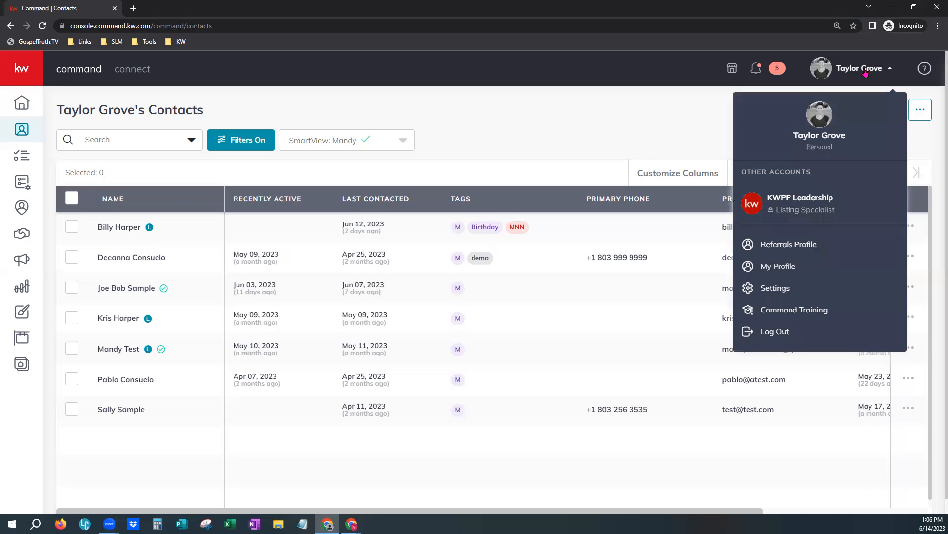
{"action": "left_click", "coordinate": [793, 290]}
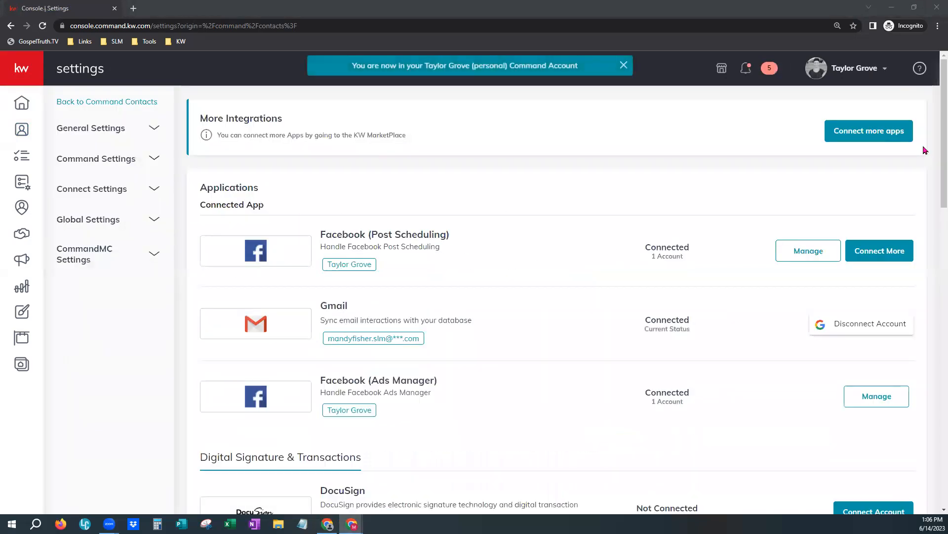
Enlarge the browser's page zoom to 125%.
{"action": "left_click", "coordinate": [938, 26]}
{"action": "left_click", "coordinate": [908, 118]}
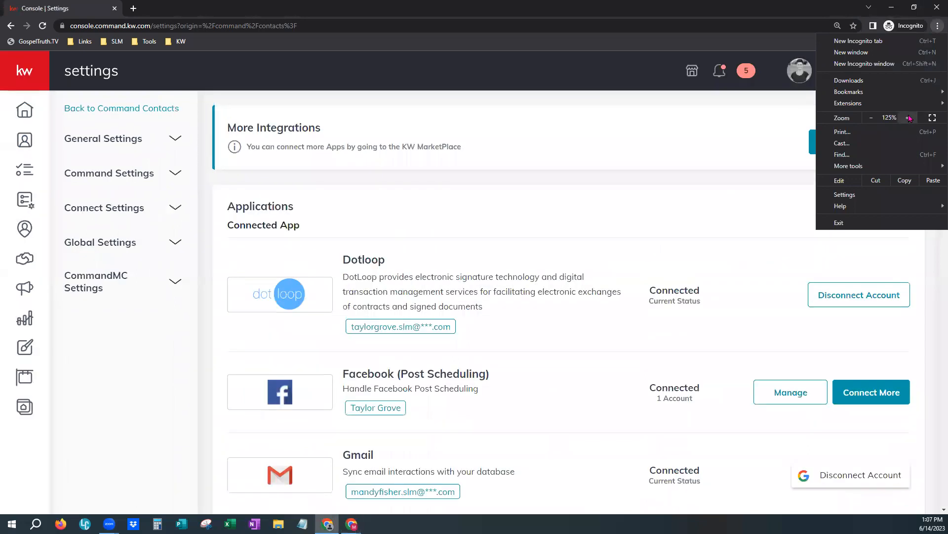
{"action": "left_click", "coordinate": [605, 151]}
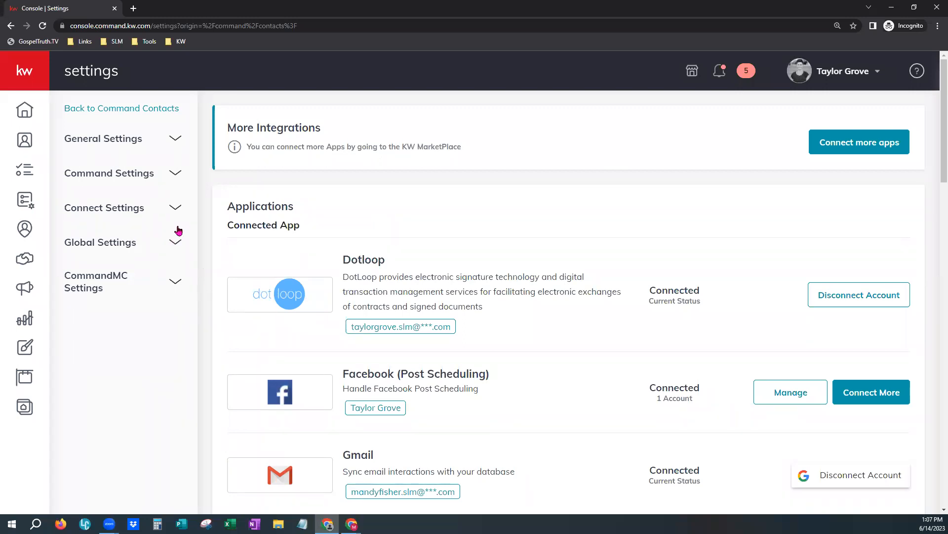
Open the Contact Archive within the contact section of Command Settings.
{"action": "left_click", "coordinate": [102, 180]}
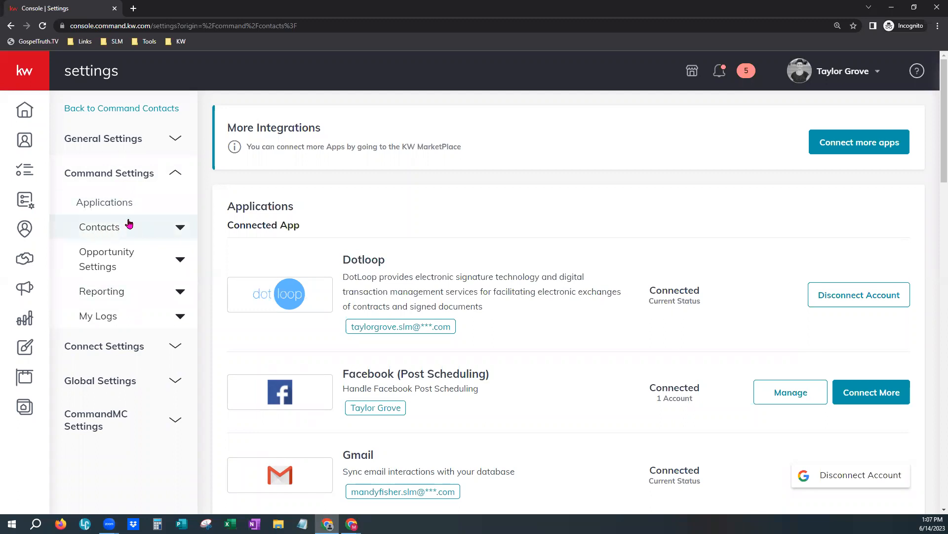
{"action": "left_click", "coordinate": [181, 228]}
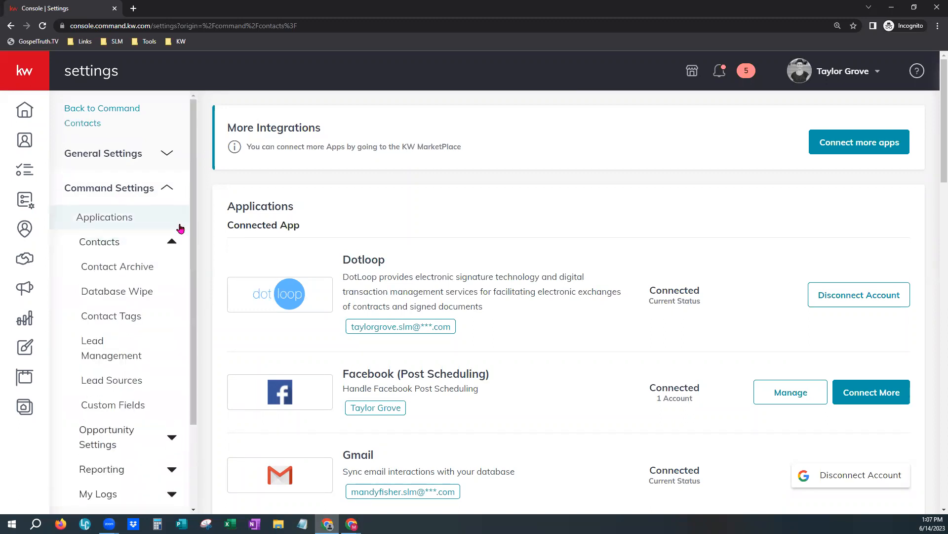
{"action": "scroll", "coordinate": [163, 291], "scroll_direction": "down", "scroll_amount": 1}
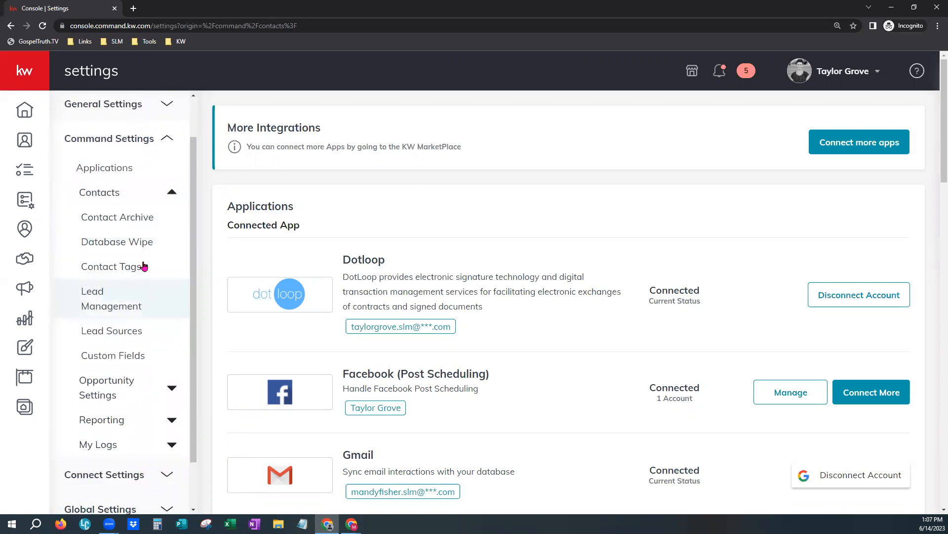
{"action": "left_click", "coordinate": [145, 225]}
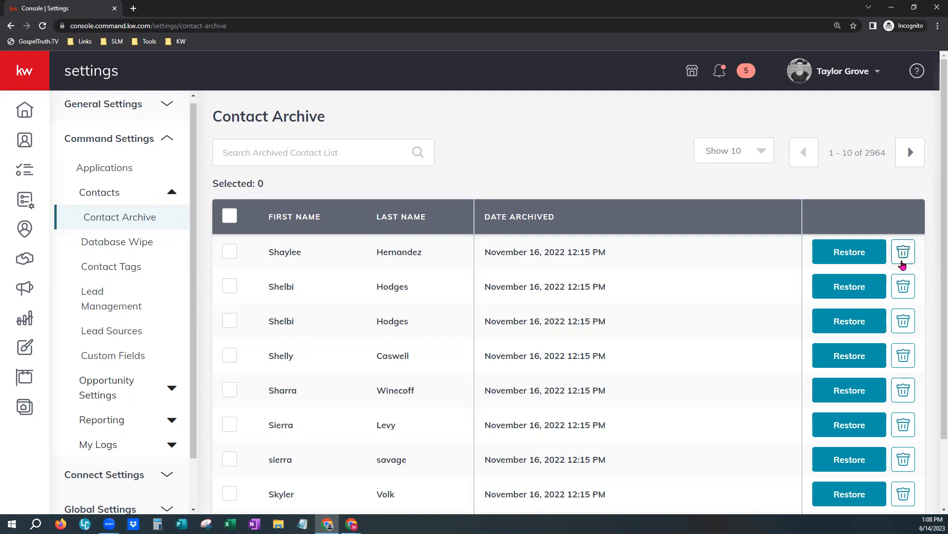
Select two archived contacts to examine the bulk restore and delete options, and clear the selection again.
{"action": "left_click", "coordinate": [231, 287]}
{"action": "left_click", "coordinate": [230, 333]}
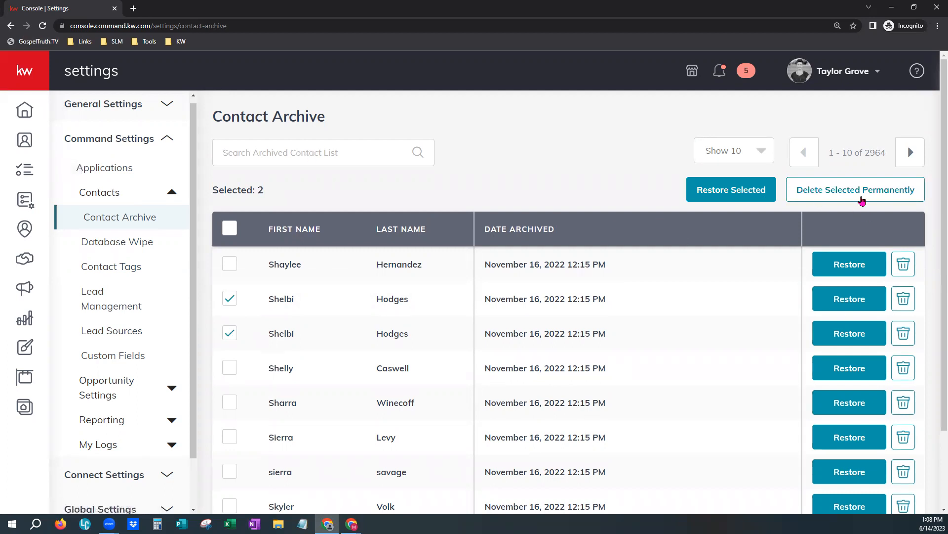
{"action": "left_click", "coordinate": [230, 298]}
{"action": "left_click", "coordinate": [231, 334]}
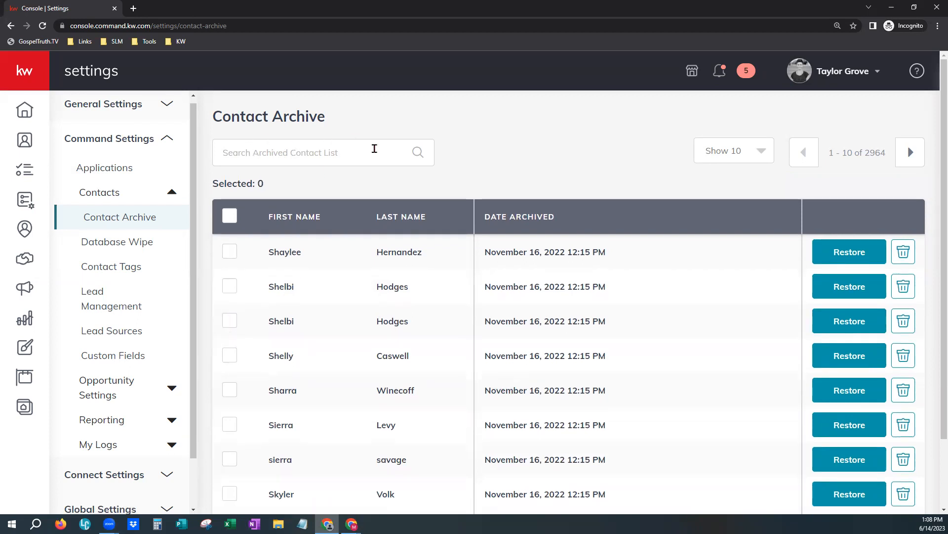
Sort the archived contacts by first name from A to Z.
{"action": "left_click", "coordinate": [274, 148]}
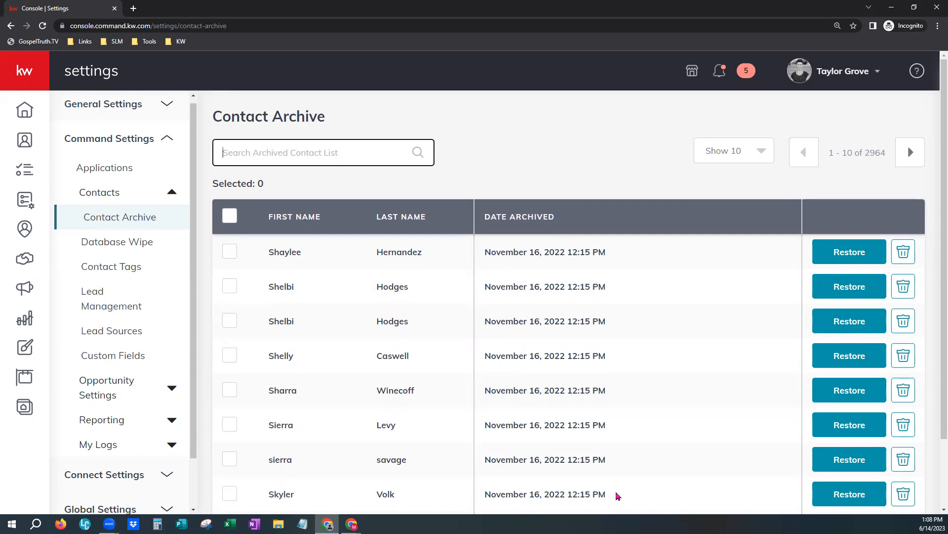
{"action": "left_click", "coordinate": [540, 213]}
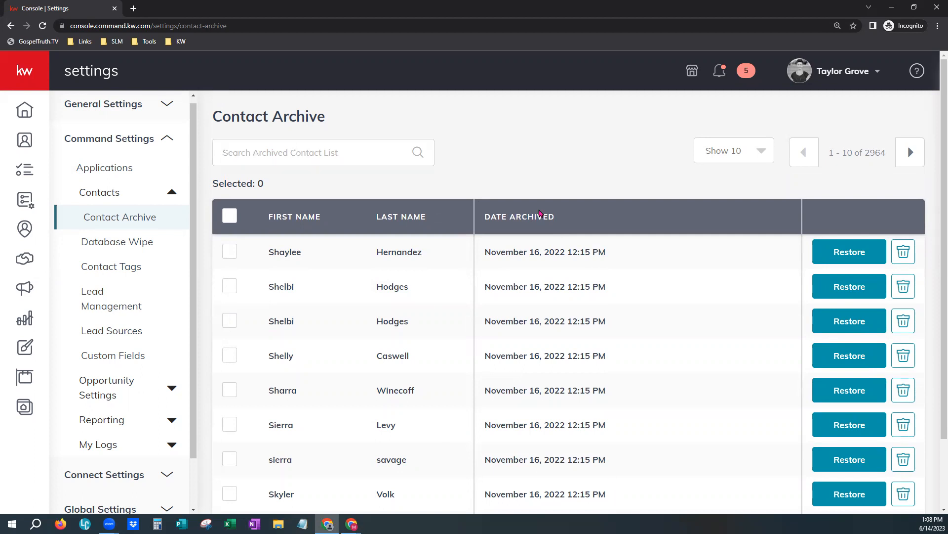
{"action": "scroll", "coordinate": [599, 396], "scroll_direction": "down", "scroll_amount": 1}
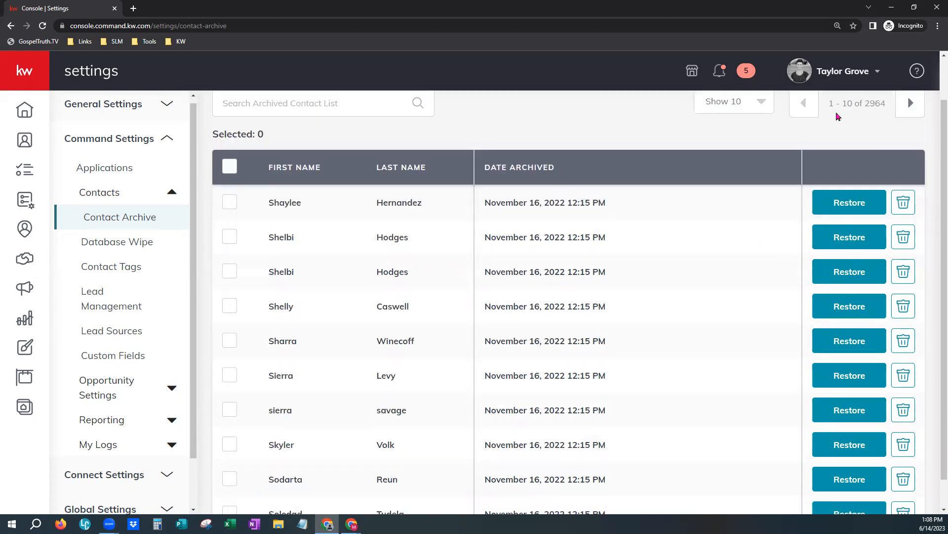
{"action": "scroll", "coordinate": [872, 134], "scroll_direction": "up", "scroll_amount": 1}
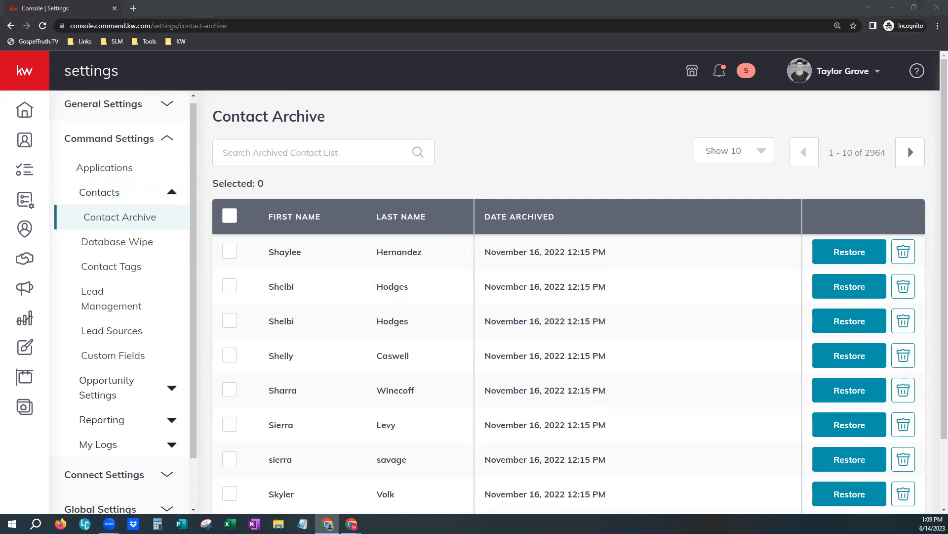
{"action": "left_click", "coordinate": [293, 216]}
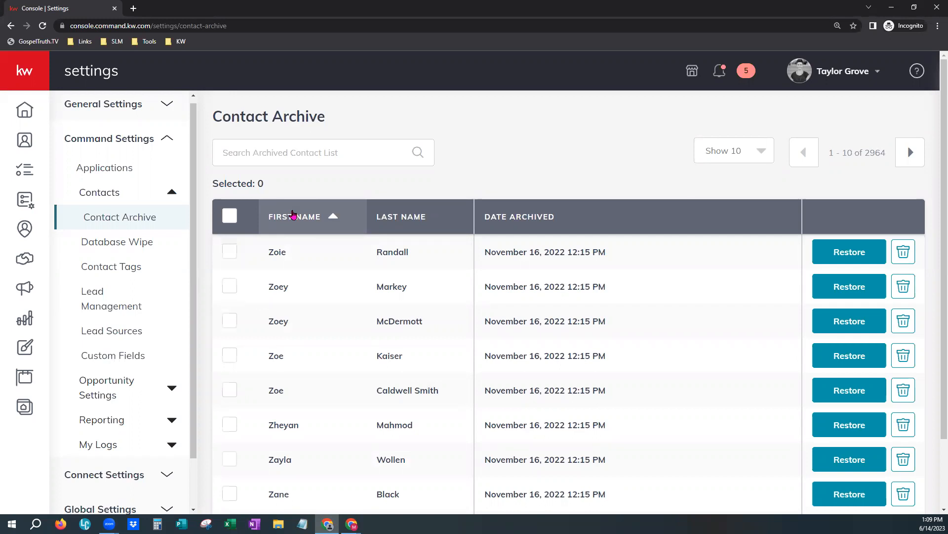
{"action": "left_click", "coordinate": [293, 215]}
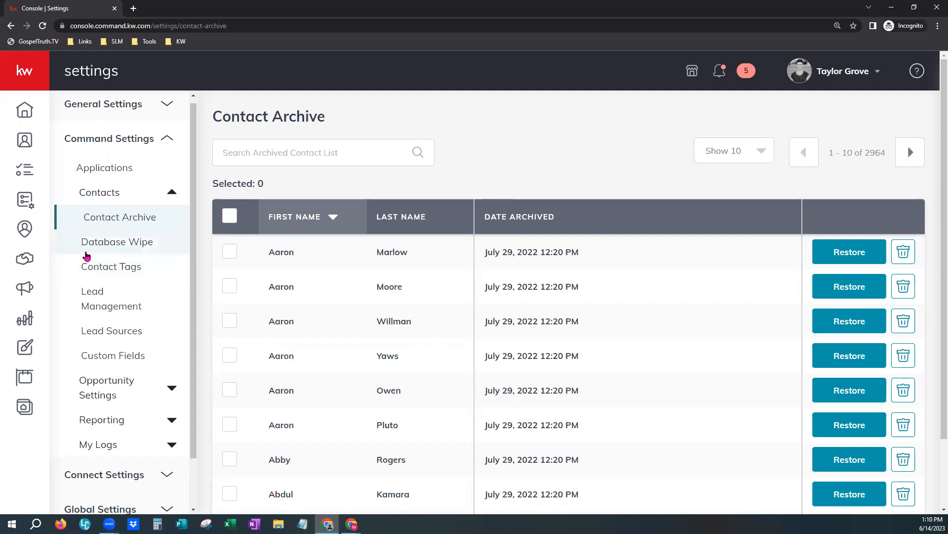
Open the Database Wipe settings and examine the description of permanently deleting all archived contacts.
{"action": "left_click", "coordinate": [122, 245]}
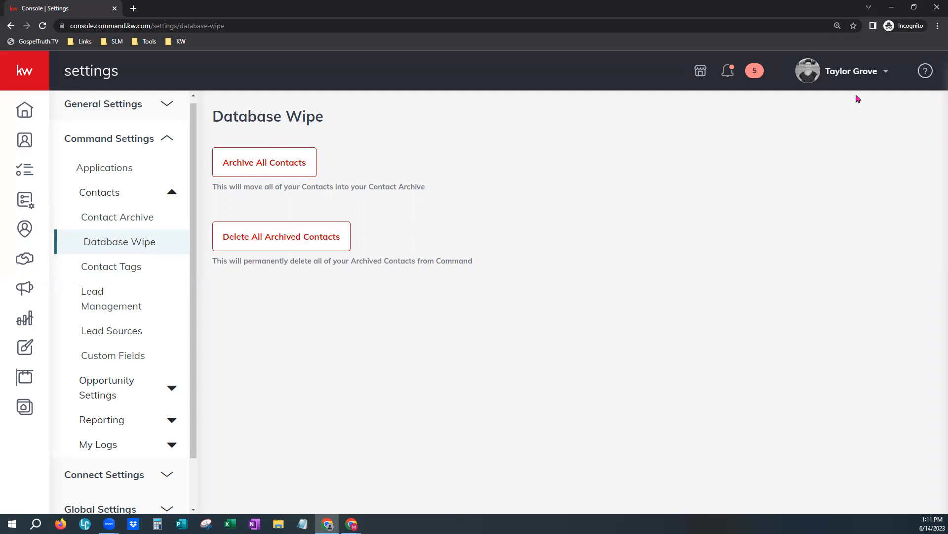
{"action": "left_click", "coordinate": [839, 77]}
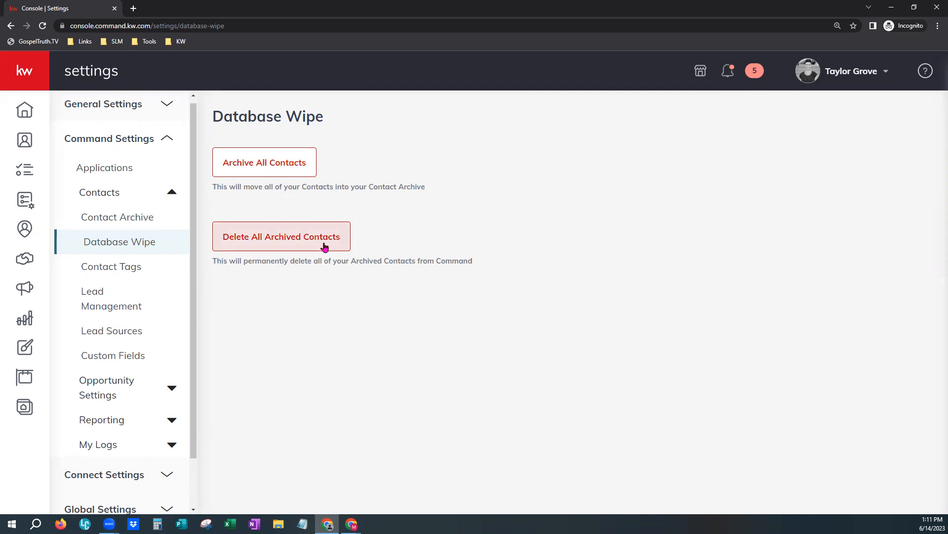
{"action": "left_click_drag", "start_coordinate": [244, 260], "coordinate": [313, 263]}
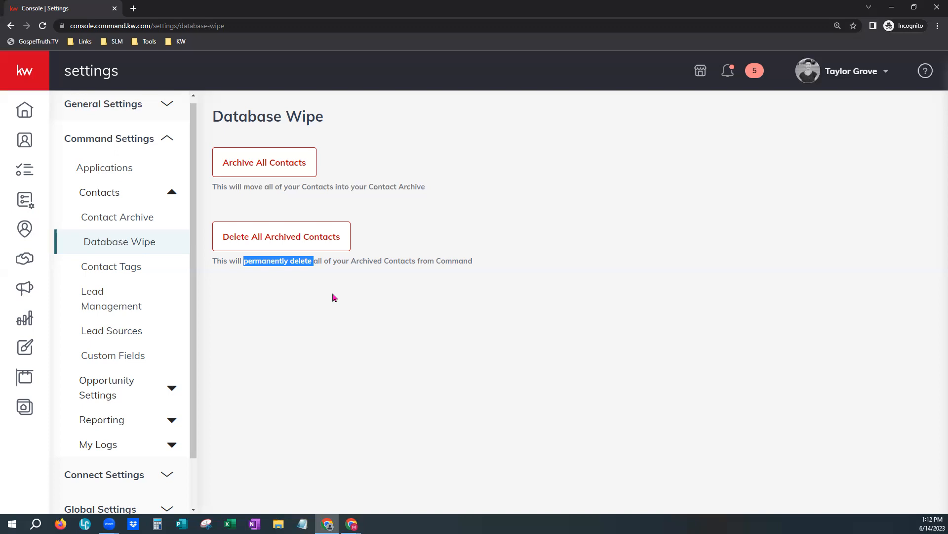
{"action": "left_click", "coordinate": [251, 310]}
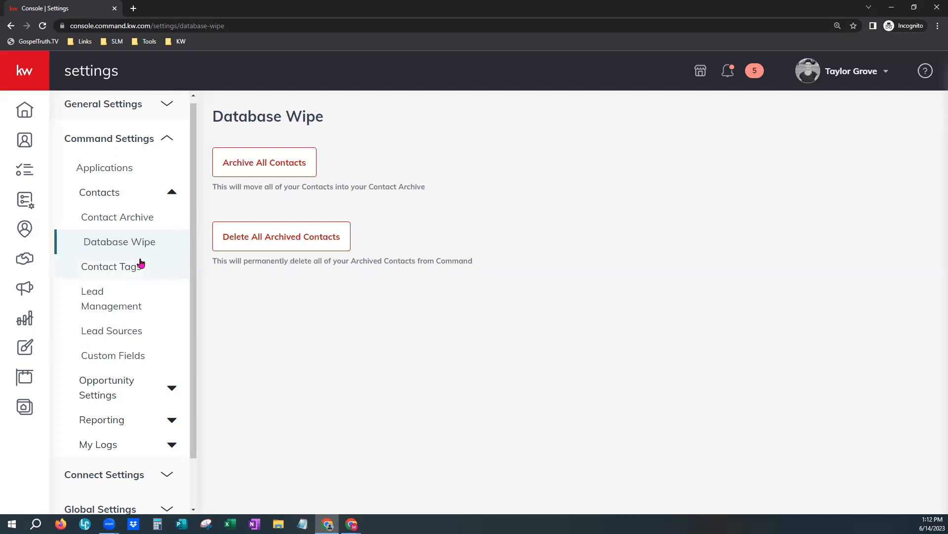
Change the Attorney contact tag's appearance to orange and save the tag.
{"action": "left_click", "coordinate": [140, 265]}
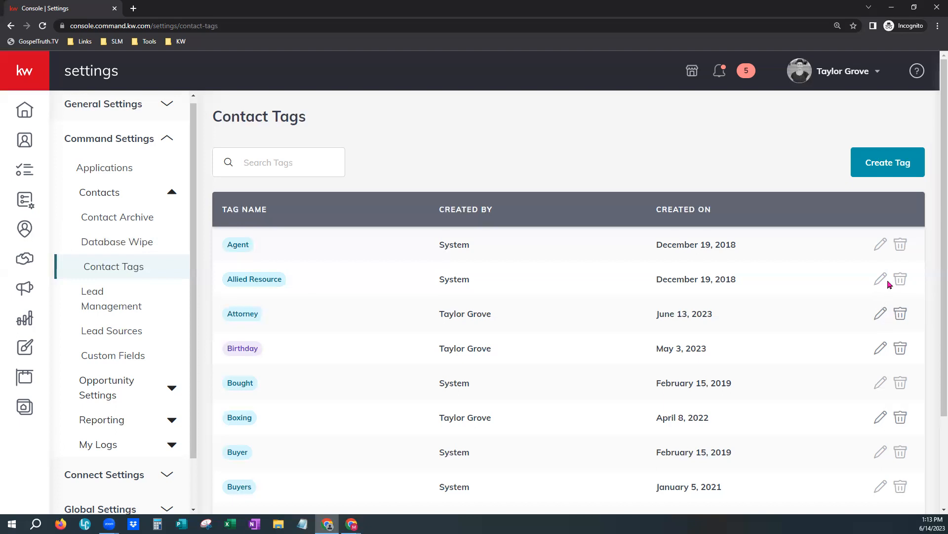
{"action": "left_click", "coordinate": [877, 316]}
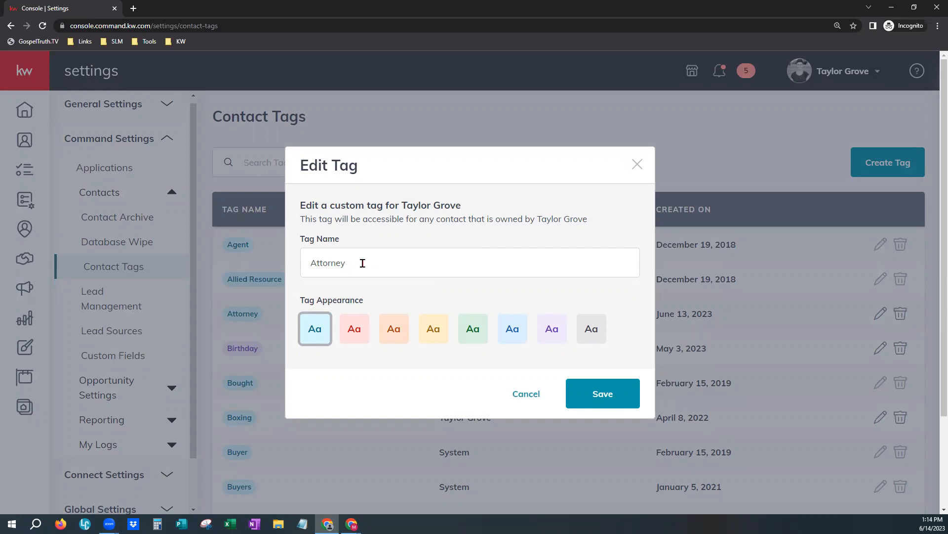
{"action": "left_click", "coordinate": [429, 336]}
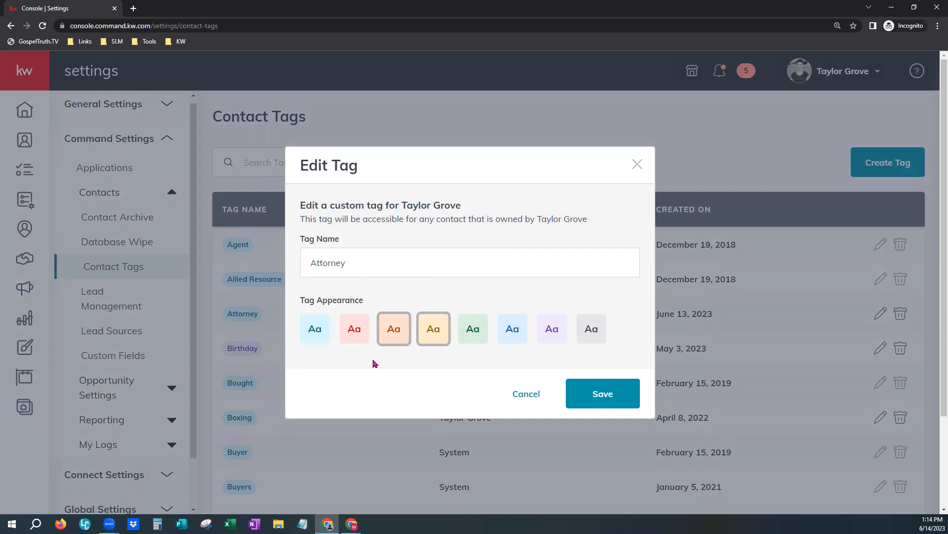
{"action": "left_click", "coordinate": [604, 394]}
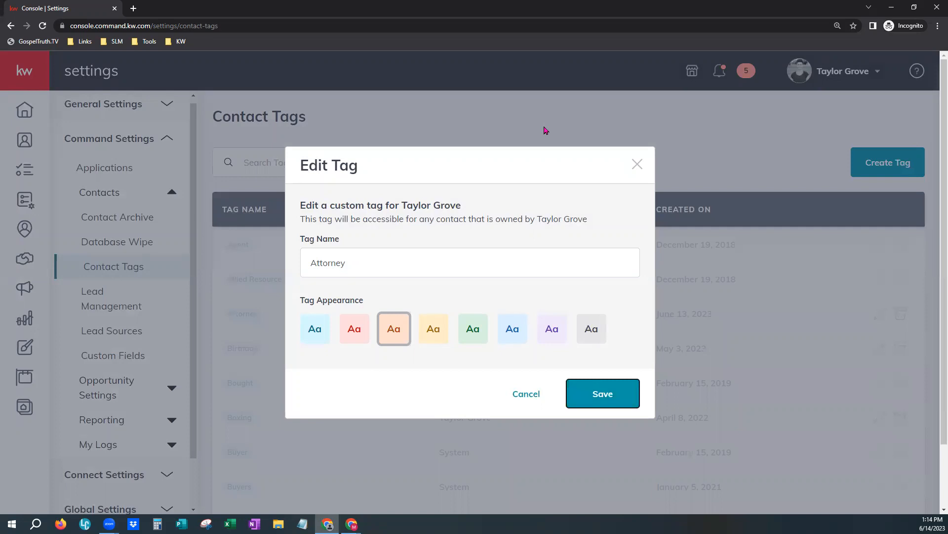
{"action": "left_click", "coordinate": [597, 399]}
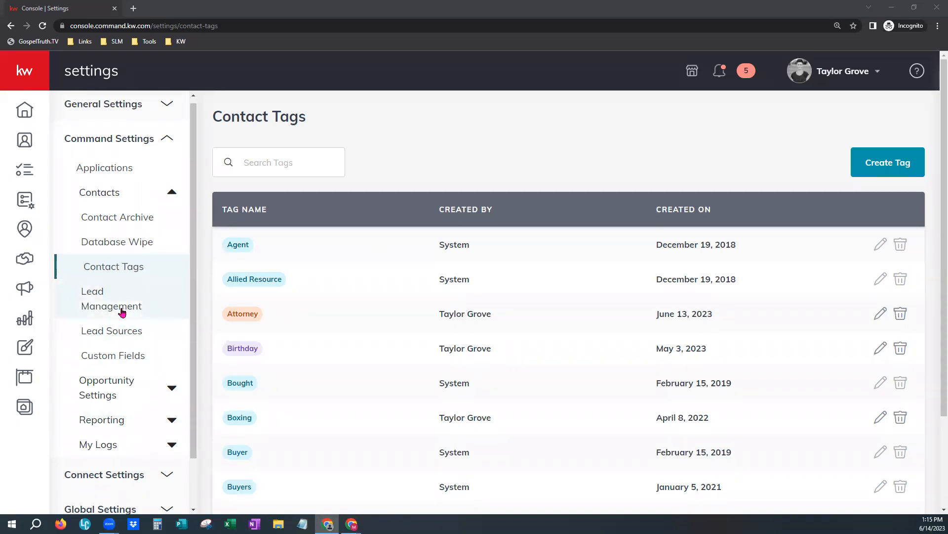
Open the Lead Sources settings and examine the categories available for filtering the sources.
{"action": "left_click", "coordinate": [100, 338]}
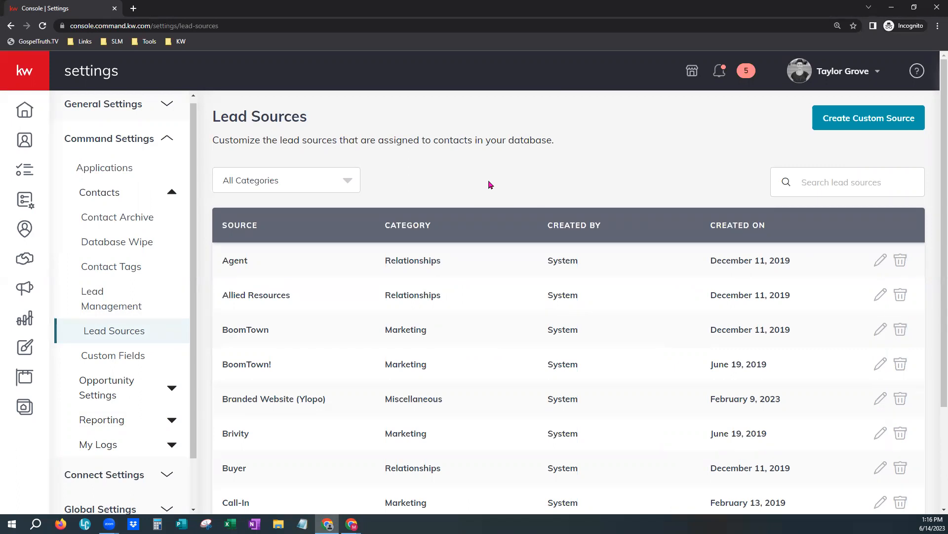
{"action": "left_click", "coordinate": [253, 187]}
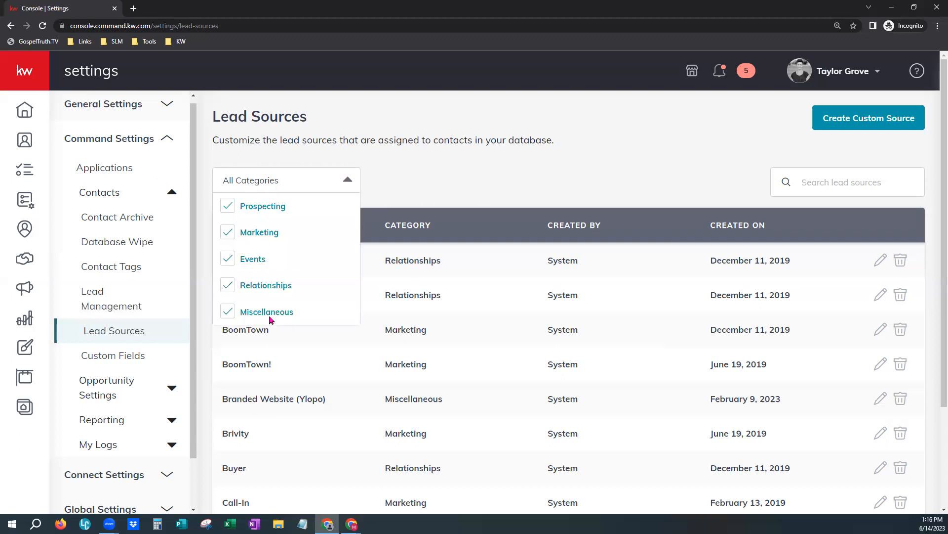
{"action": "left_click", "coordinate": [846, 181]}
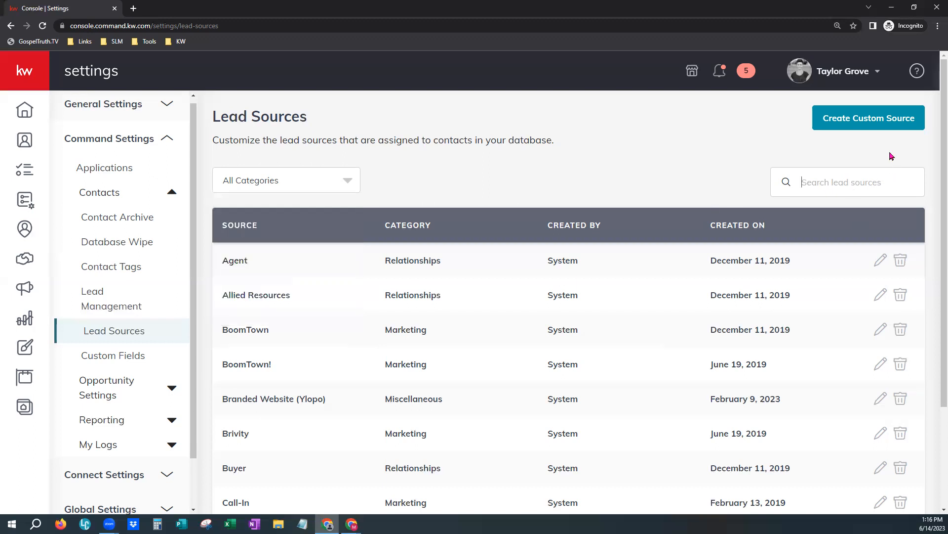
Examine the name field and category choices for creating a custom lead source, and cancel without creating one.
{"action": "left_click", "coordinate": [869, 127]}
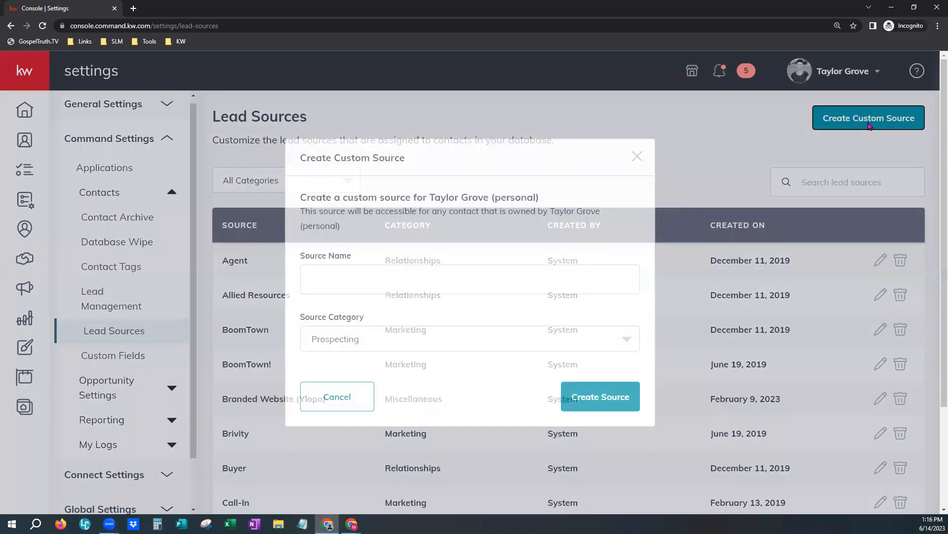
{"action": "left_click", "coordinate": [362, 279]}
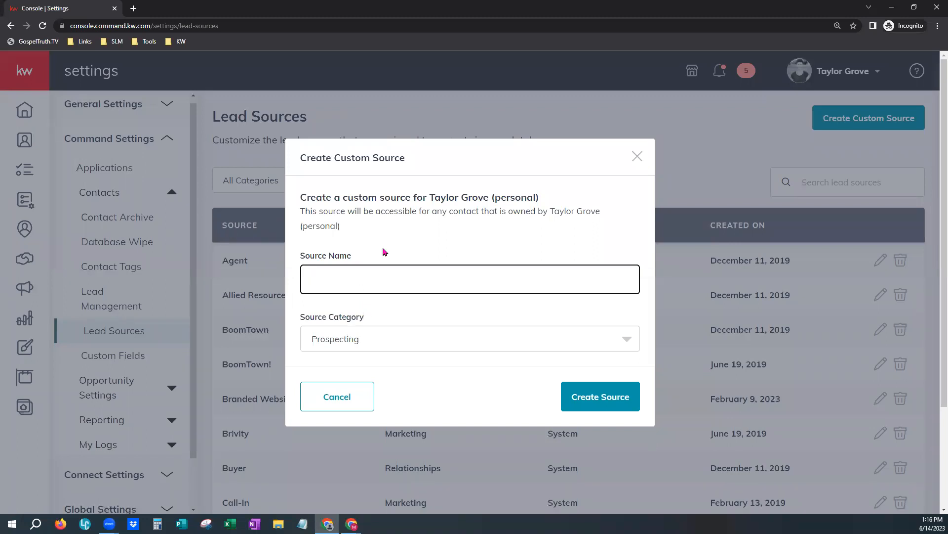
{"action": "left_click", "coordinate": [403, 339]}
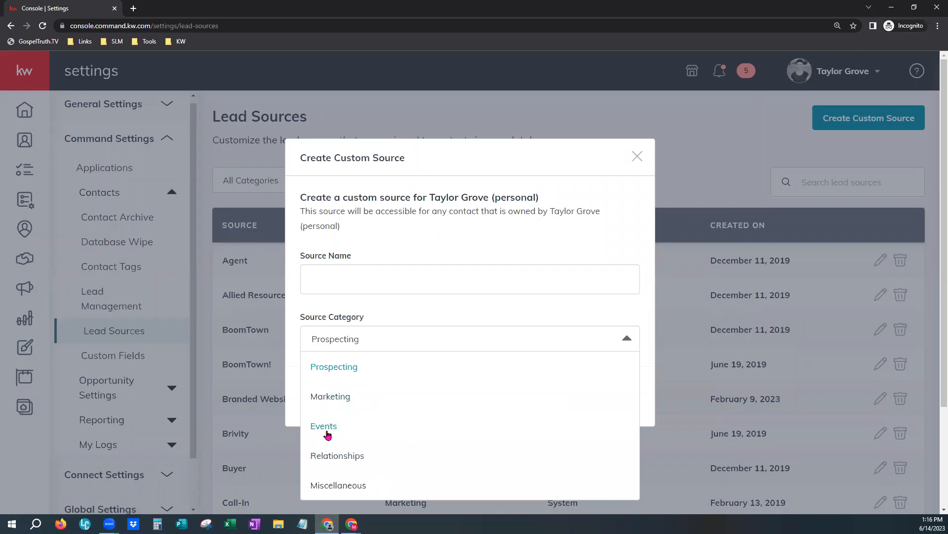
{"action": "left_click", "coordinate": [454, 226]}
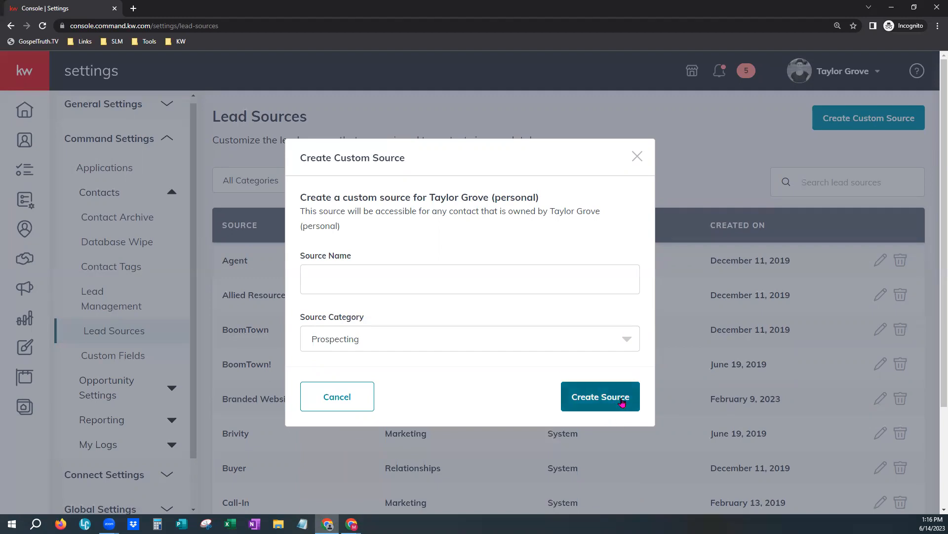
{"action": "left_click", "coordinate": [366, 399]}
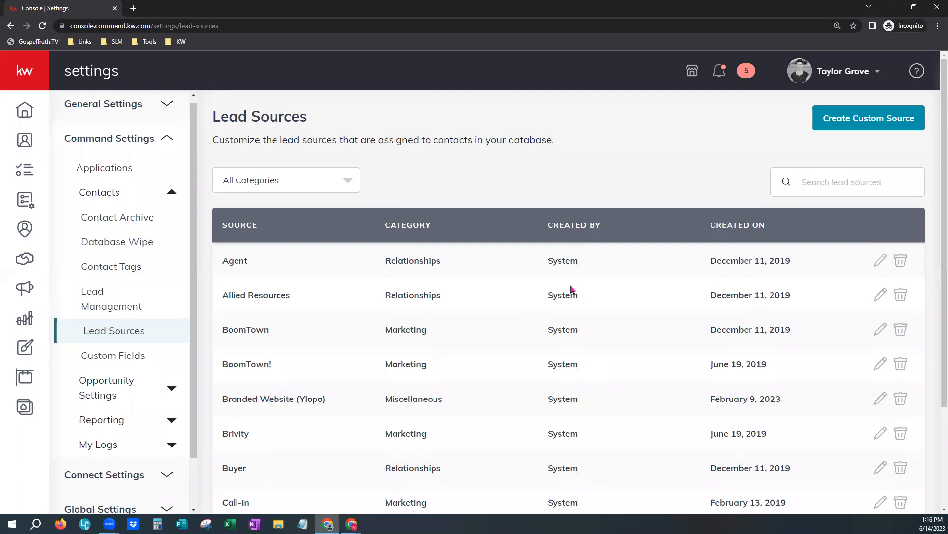
Expand the lead sources list beyond ten entries per page and browse it for the custom Family source.
{"action": "scroll", "coordinate": [594, 448], "scroll_direction": "down", "scroll_amount": 3}
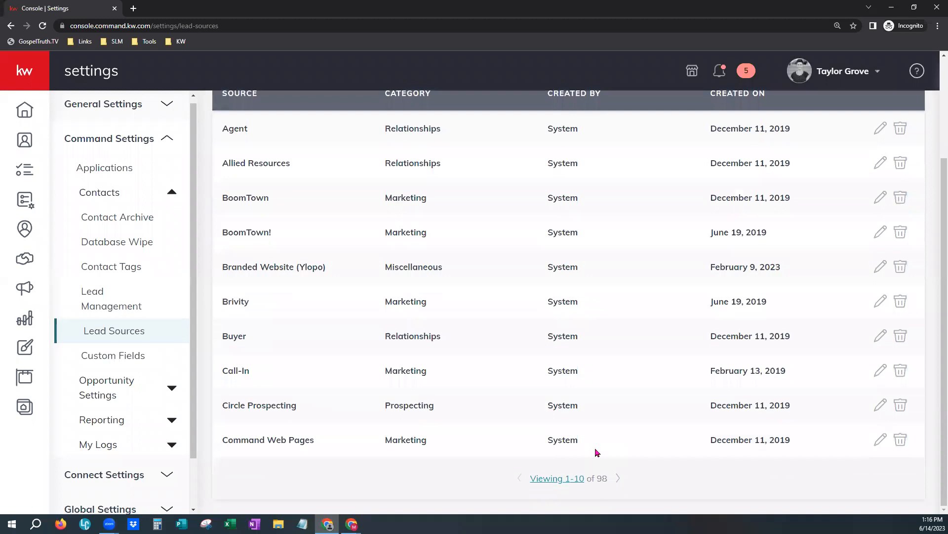
{"action": "left_click", "coordinate": [572, 477]}
{"action": "left_click", "coordinate": [571, 452]}
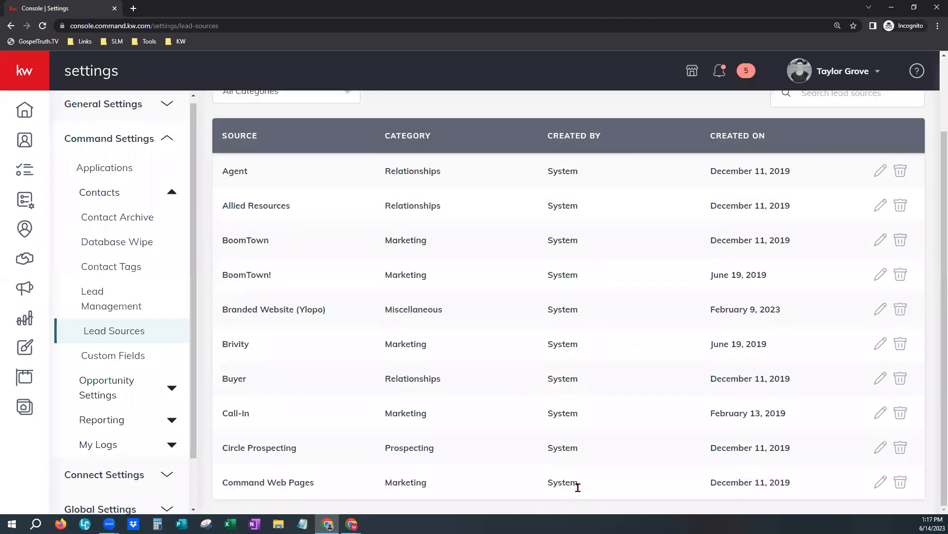
{"action": "scroll", "coordinate": [675, 293], "scroll_direction": "down", "scroll_amount": 15}
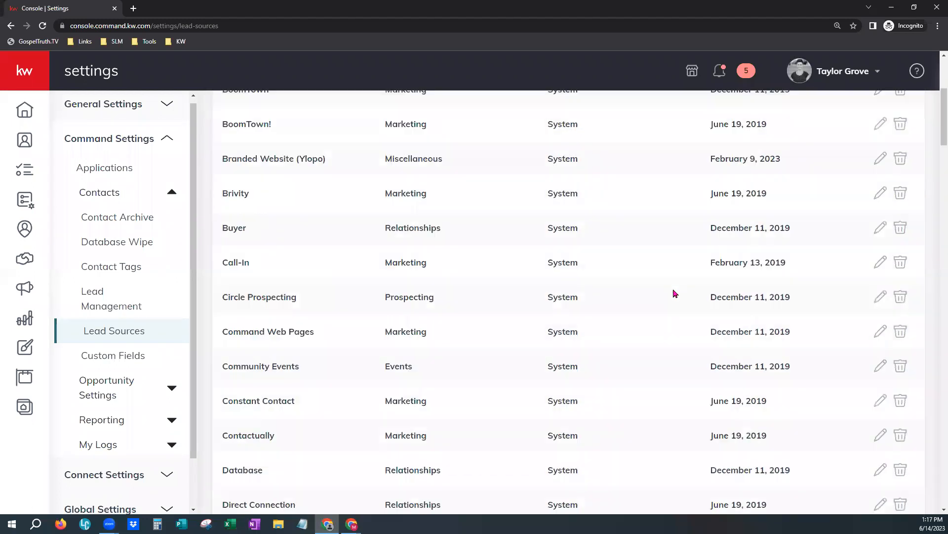
{"action": "scroll", "coordinate": [675, 293], "scroll_direction": "down", "scroll_amount": 8}
{"action": "scroll", "coordinate": [673, 292], "scroll_direction": "up", "scroll_amount": 5}
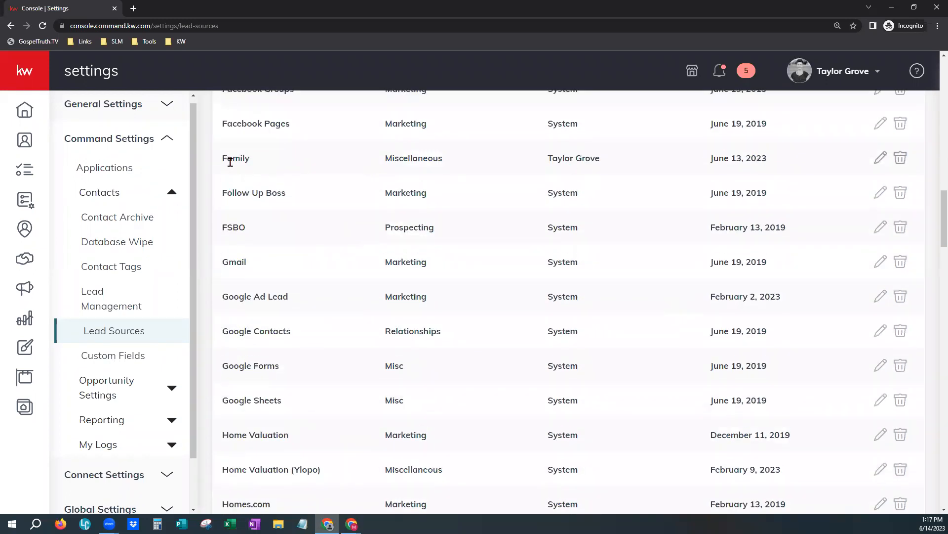
Examine the name and category settings of the custom Family lead source, and cancel without changing them.
{"action": "left_click_drag", "start_coordinate": [224, 155], "coordinate": [249, 153]}
{"action": "left_click", "coordinate": [879, 159]}
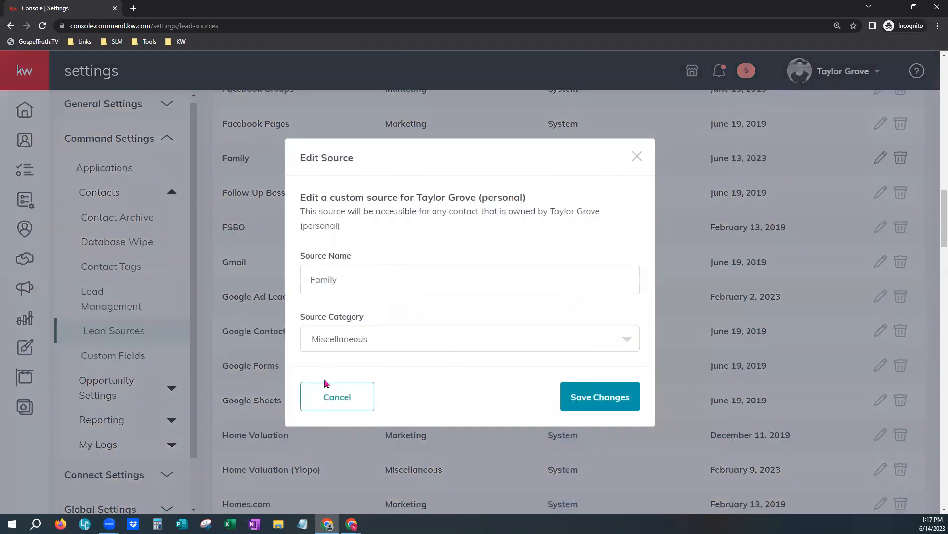
{"action": "left_click", "coordinate": [324, 397]}
{"action": "scroll", "coordinate": [553, 403], "scroll_direction": "up", "scroll_amount": 15}
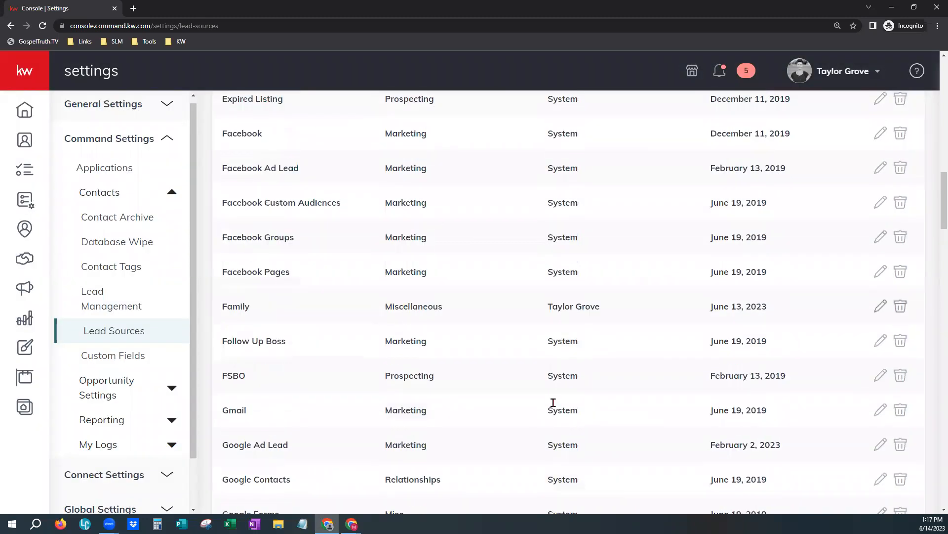
{"action": "scroll", "coordinate": [553, 402], "scroll_direction": "up", "scroll_amount": 7}
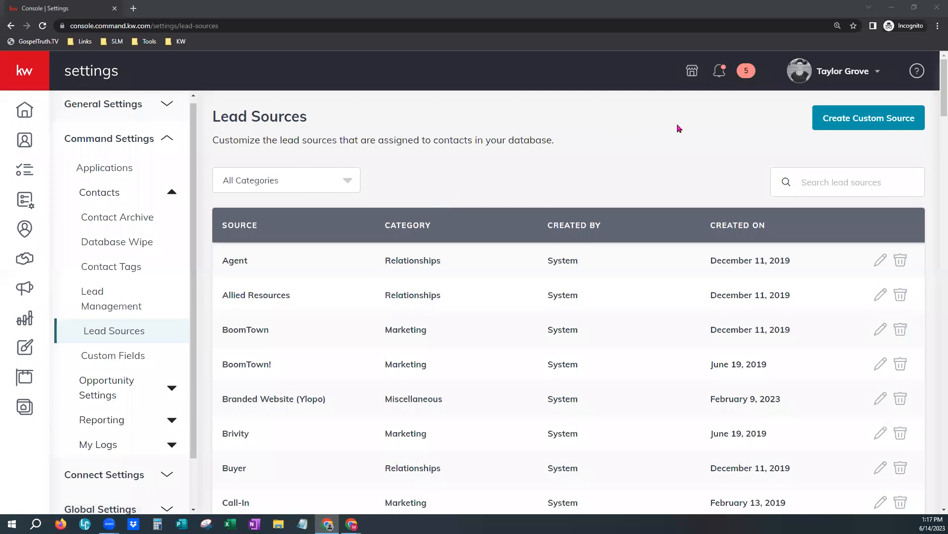
Open the Custom Fields settings and start a new custom field named Pie Giveaway 2.
{"action": "left_click", "coordinate": [126, 360]}
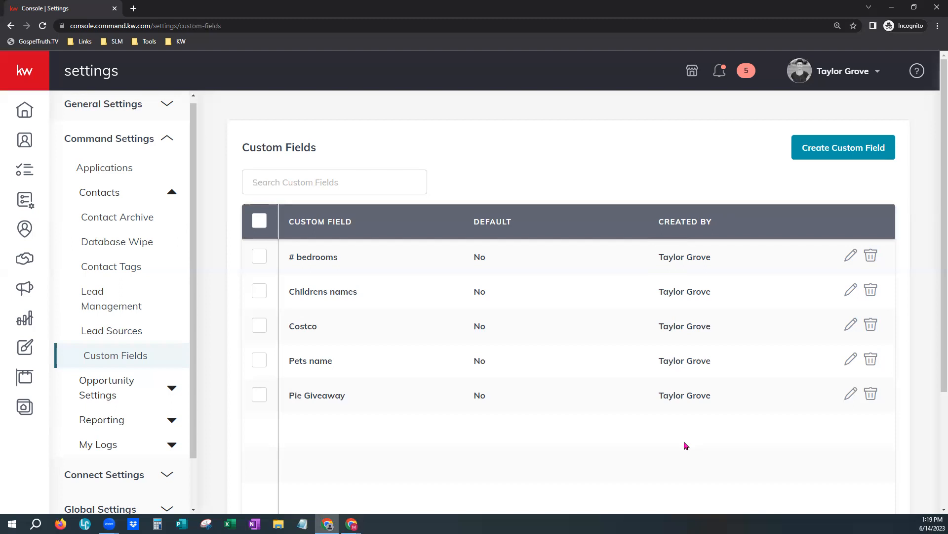
{"action": "left_click", "coordinate": [336, 183]}
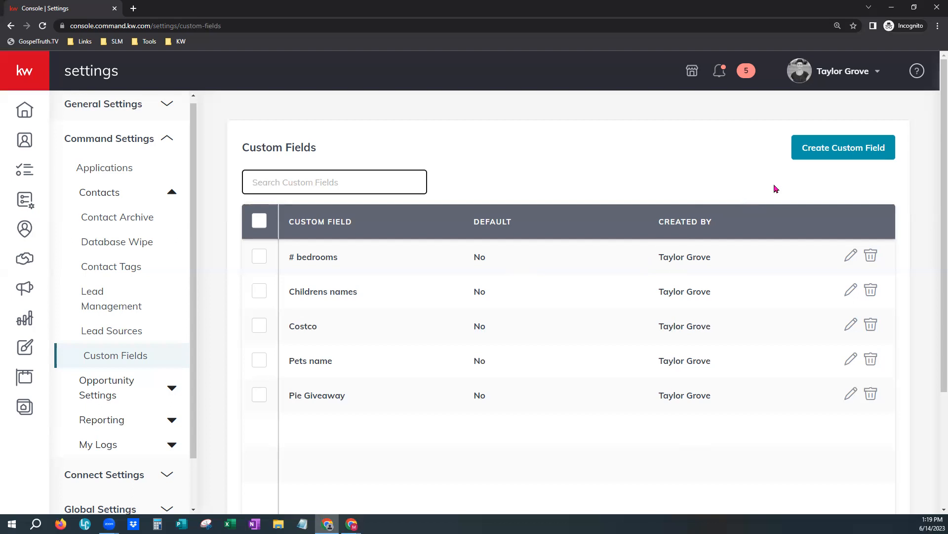
{"action": "left_click", "coordinate": [869, 154]}
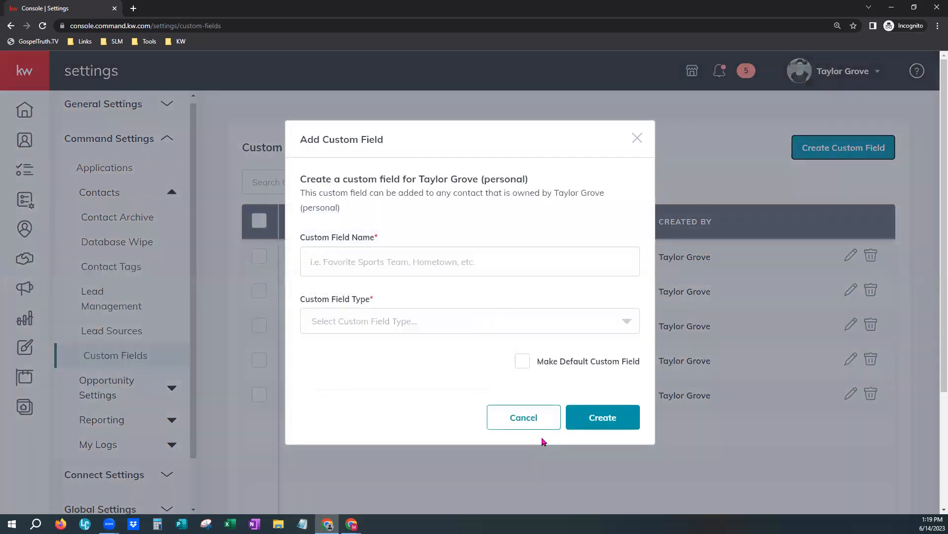
{"action": "left_click", "coordinate": [345, 253]}
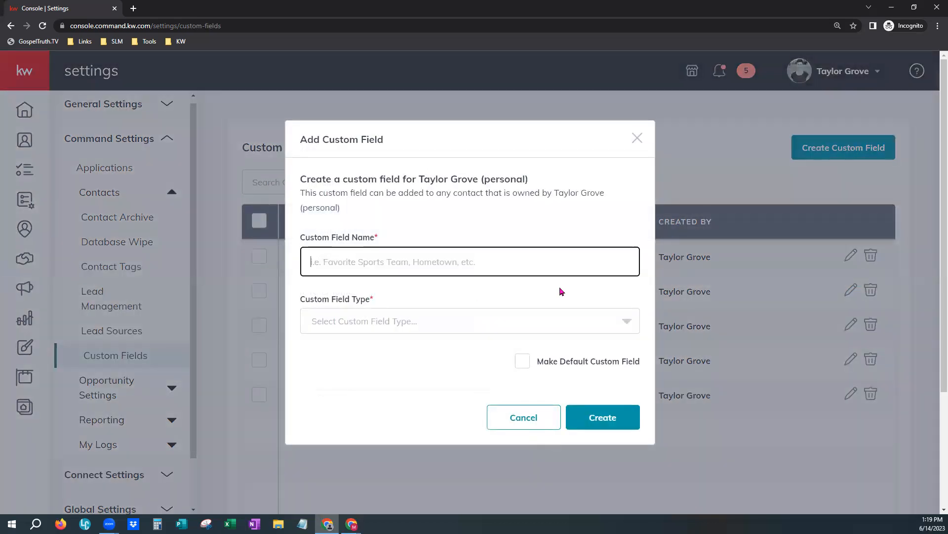
{"action": "type", "text": "Pie "}
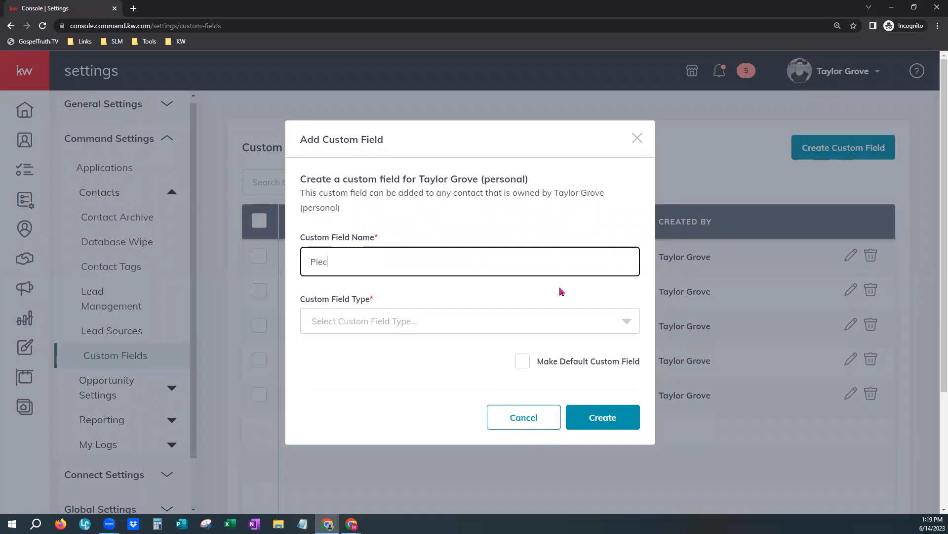
{"action": "type", "text": "Giveaway"}
{"action": "left_click", "coordinate": [502, 320]}
{"action": "left_click", "coordinate": [426, 245]}
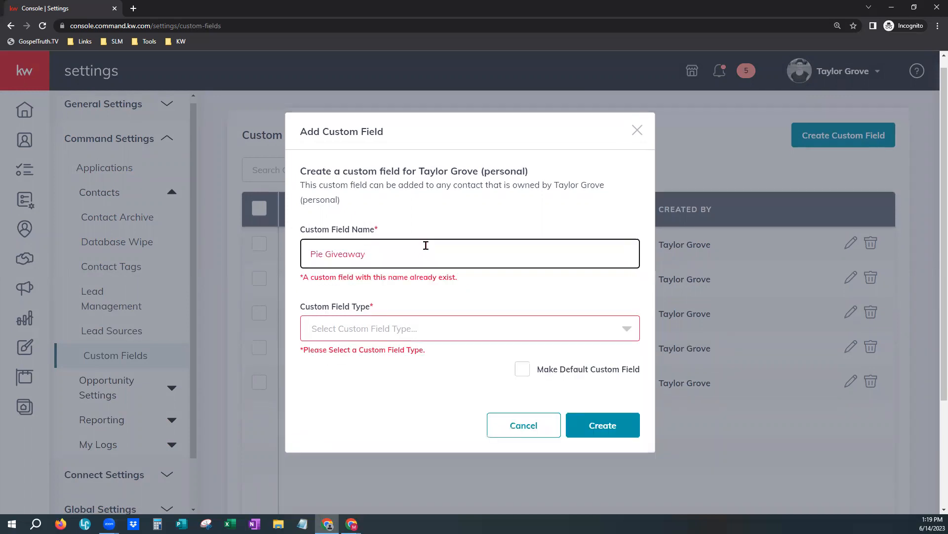
{"action": "type", "text": "2"}
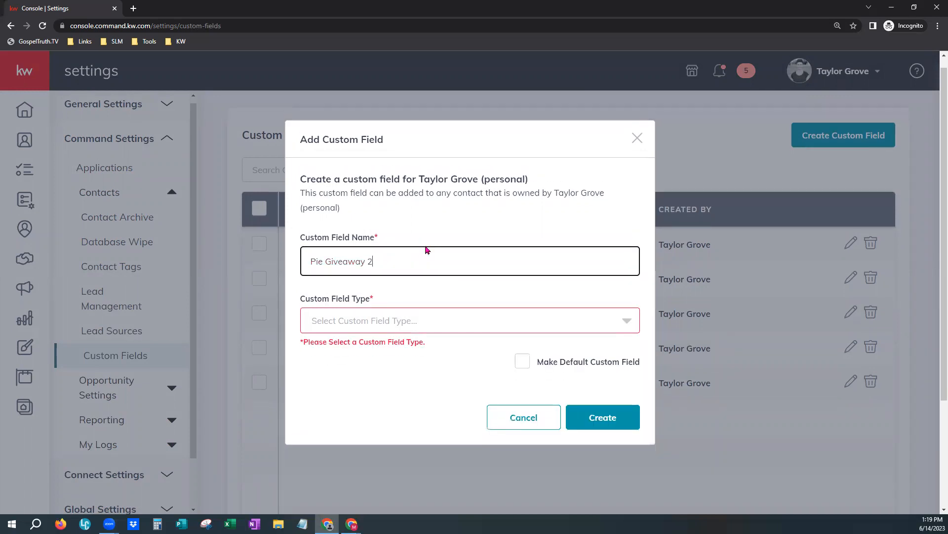
Set the new custom field's type to Dropdown.
{"action": "left_click", "coordinate": [417, 324]}
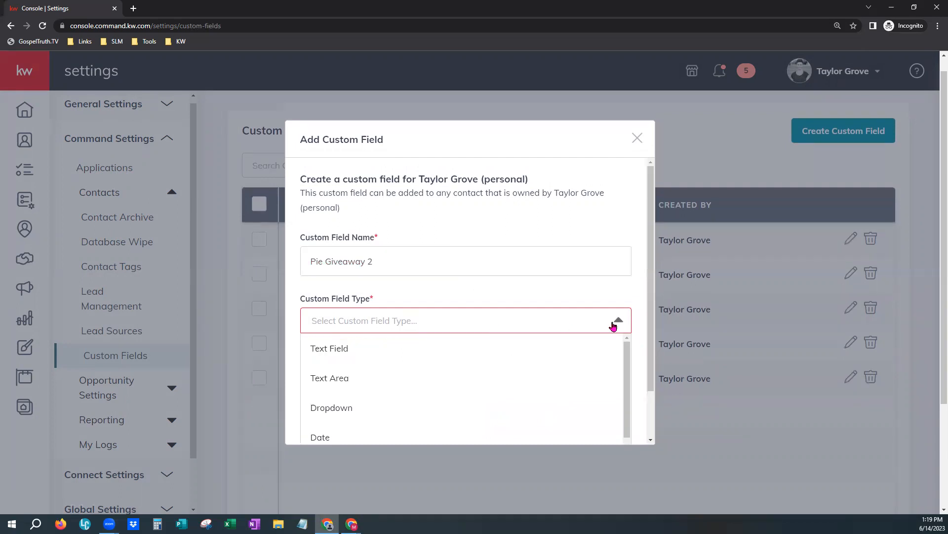
{"action": "scroll", "coordinate": [637, 329], "scroll_direction": "down", "scroll_amount": 1}
{"action": "scroll", "coordinate": [638, 329], "scroll_direction": "down", "scroll_amount": 1}
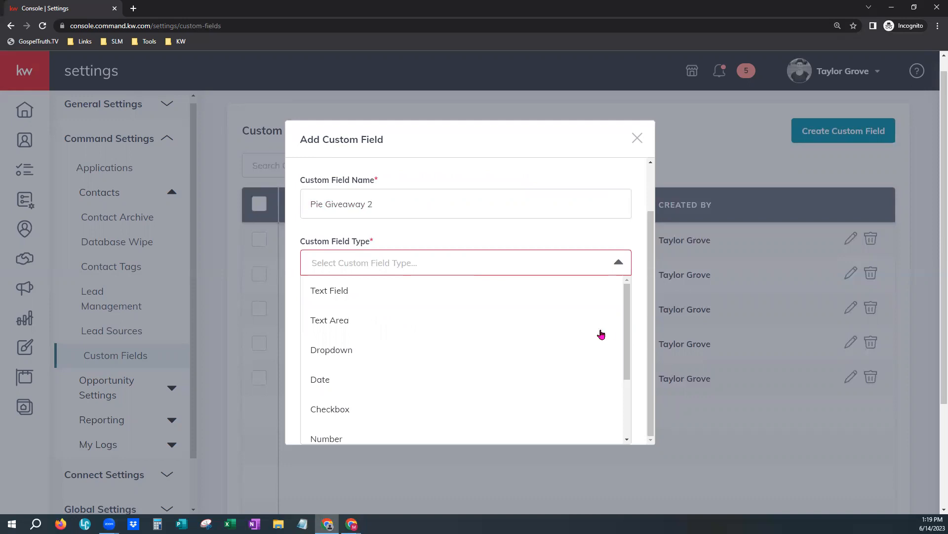
{"action": "left_click", "coordinate": [396, 359]}
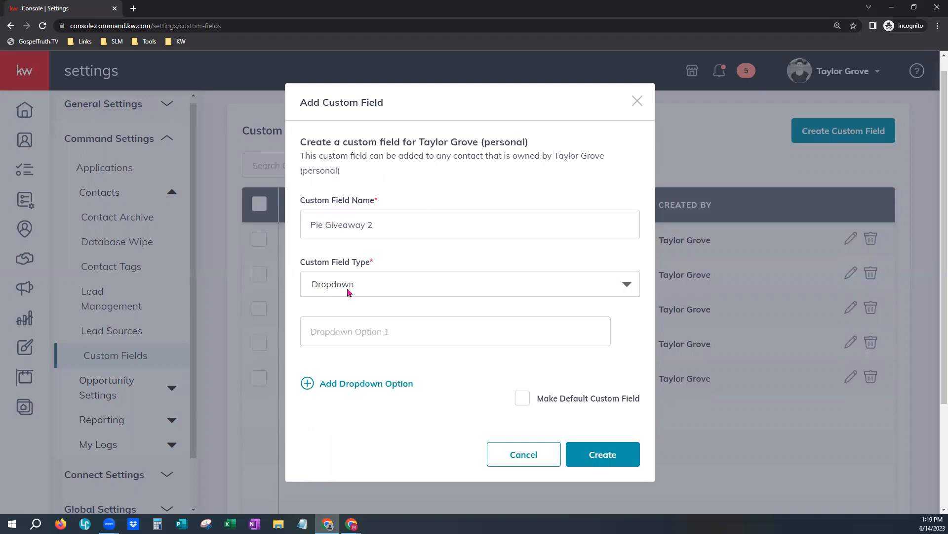
Add the dropdown options Cherry, Apple and Pecan to the Pie Giveaway 2 field.
{"action": "left_click", "coordinate": [360, 329]}
{"action": "type", "text": "Cherry"}
{"action": "left_click", "coordinate": [359, 383]}
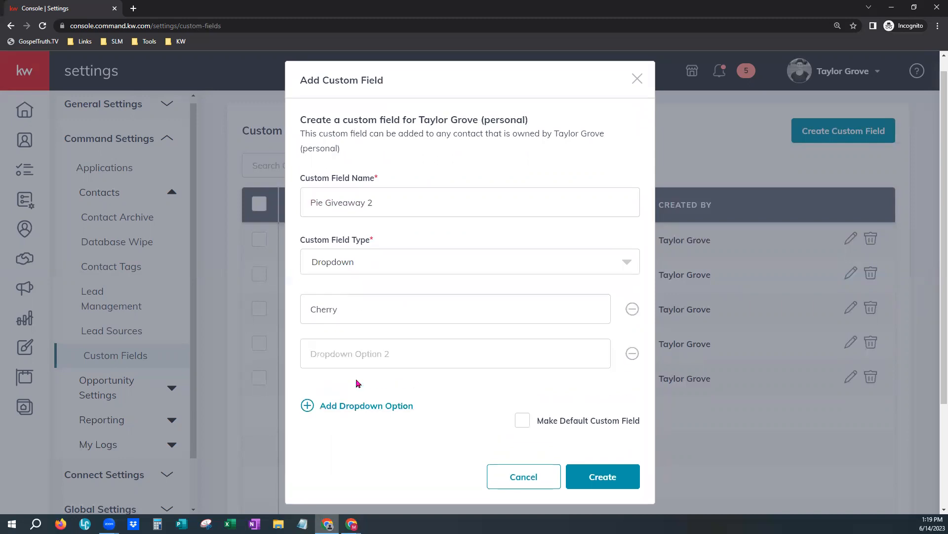
{"action": "left_click", "coordinate": [358, 355]}
{"action": "type", "text": "Apple"}
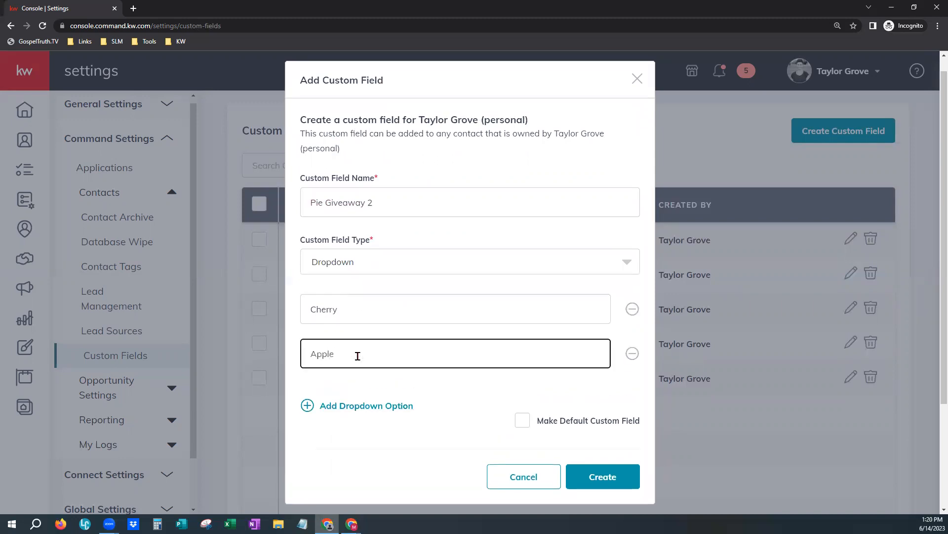
{"action": "left_click", "coordinate": [356, 406]}
{"action": "left_click", "coordinate": [356, 382]}
{"action": "type", "text": "Pea"}
{"action": "type", "text": "can"}
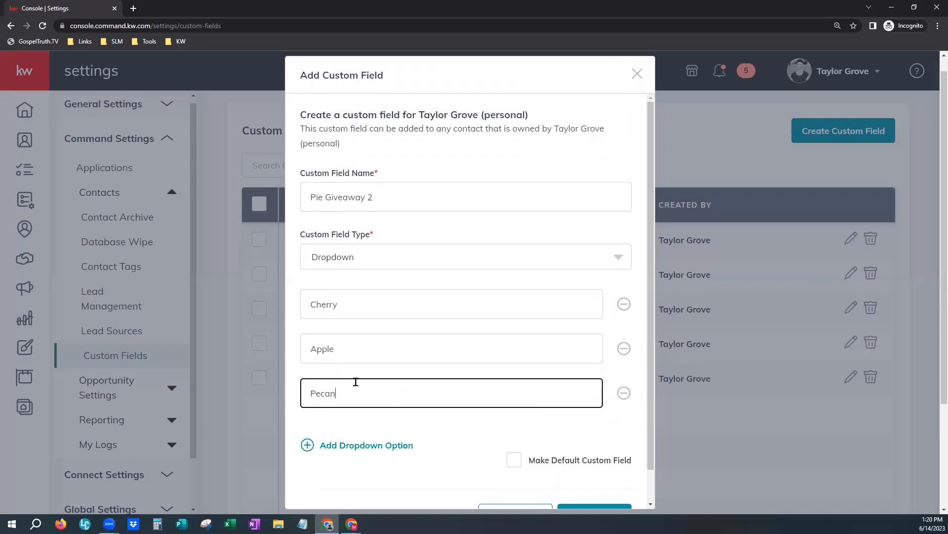
{"action": "left_click", "coordinate": [429, 427]}
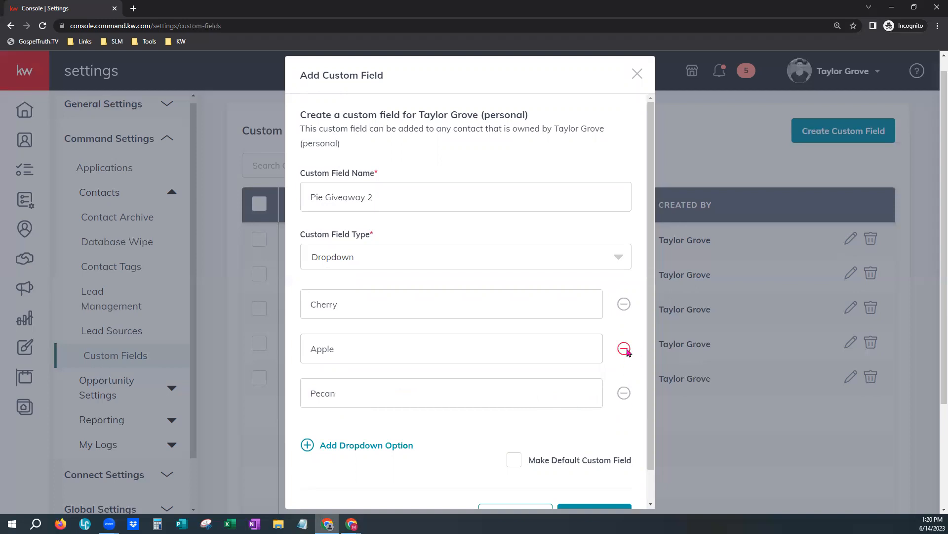
Examine the full range of available custom field types, keeping Dropdown selected.
{"action": "left_click", "coordinate": [336, 349]}
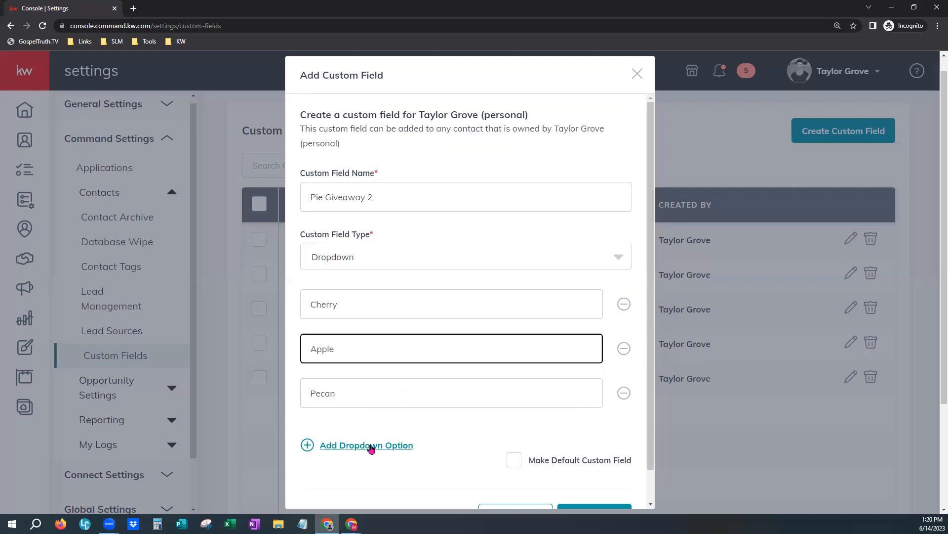
{"action": "left_click", "coordinate": [365, 266]}
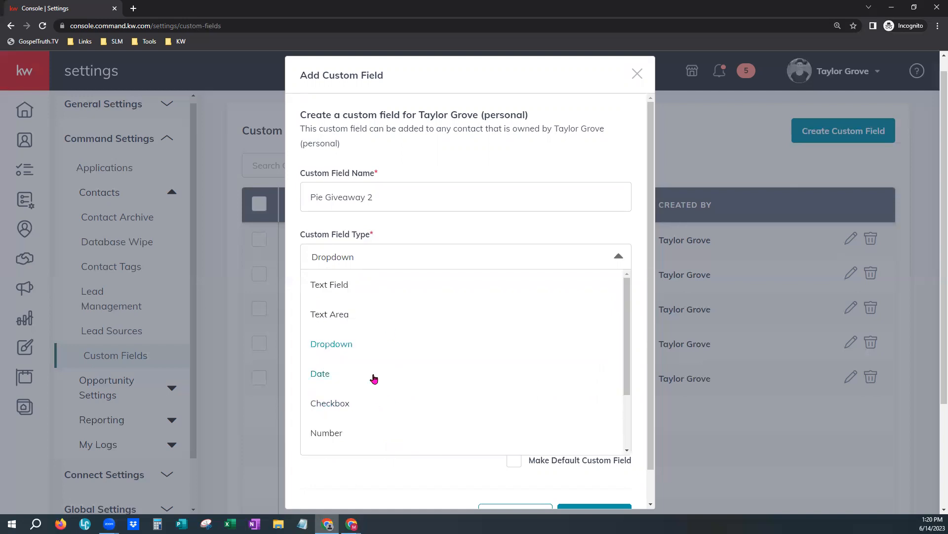
{"action": "scroll", "coordinate": [374, 378], "scroll_direction": "down", "scroll_amount": 2}
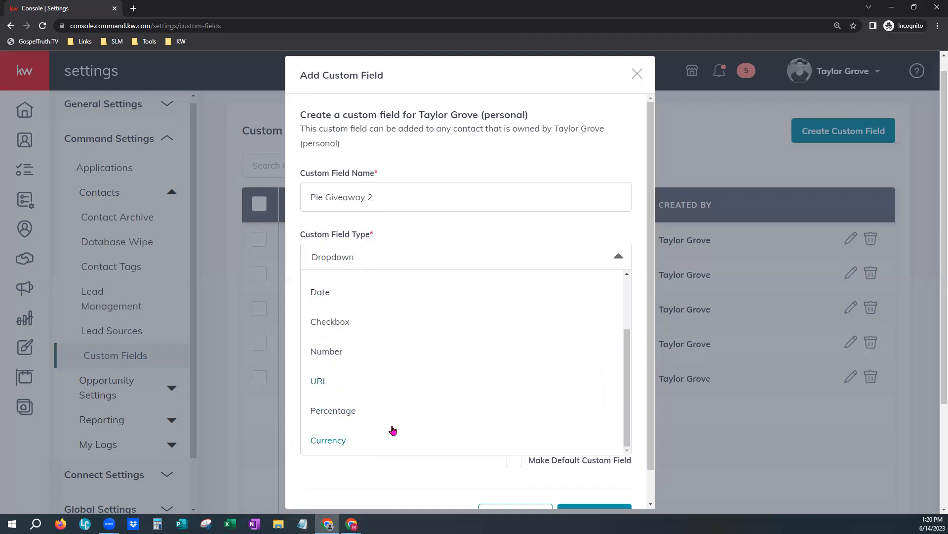
{"action": "scroll", "coordinate": [392, 430], "scroll_direction": "up", "scroll_amount": 1}
{"action": "scroll", "coordinate": [392, 430], "scroll_direction": "up", "scroll_amount": 1}
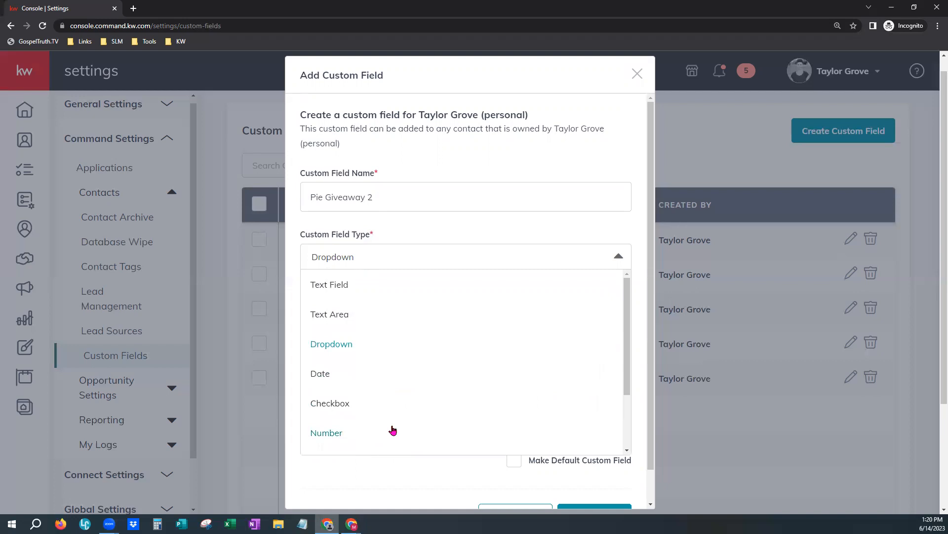
{"action": "left_click", "coordinate": [475, 486]}
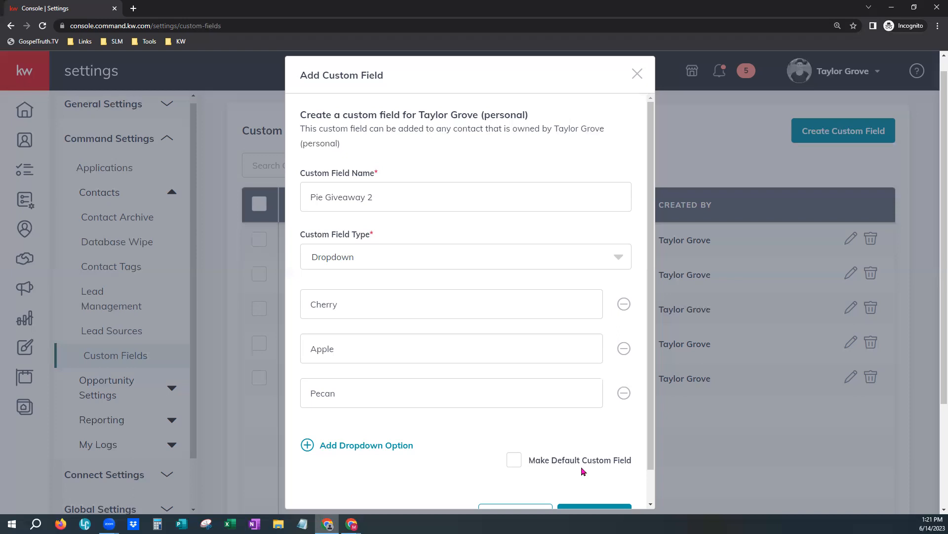
Create the Pie Giveaway 2 custom field without making it a default field.
{"action": "left_click", "coordinate": [561, 457]}
{"action": "left_click", "coordinate": [512, 460]}
{"action": "scroll", "coordinate": [564, 433], "scroll_direction": "down", "scroll_amount": 1}
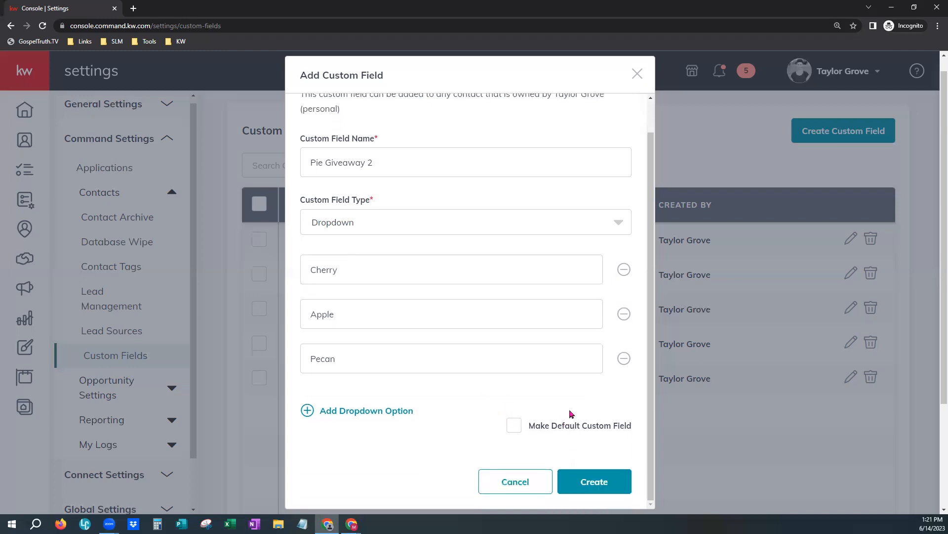
{"action": "left_click", "coordinate": [584, 480]}
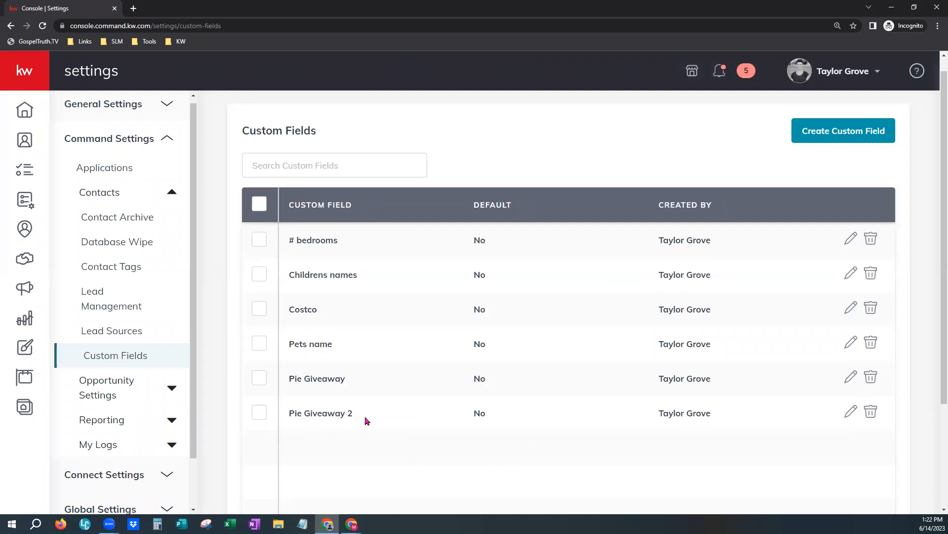
Try to delete the original Pie Giveaway custom field, and close the deletion dialog.
{"action": "left_click", "coordinate": [875, 378]}
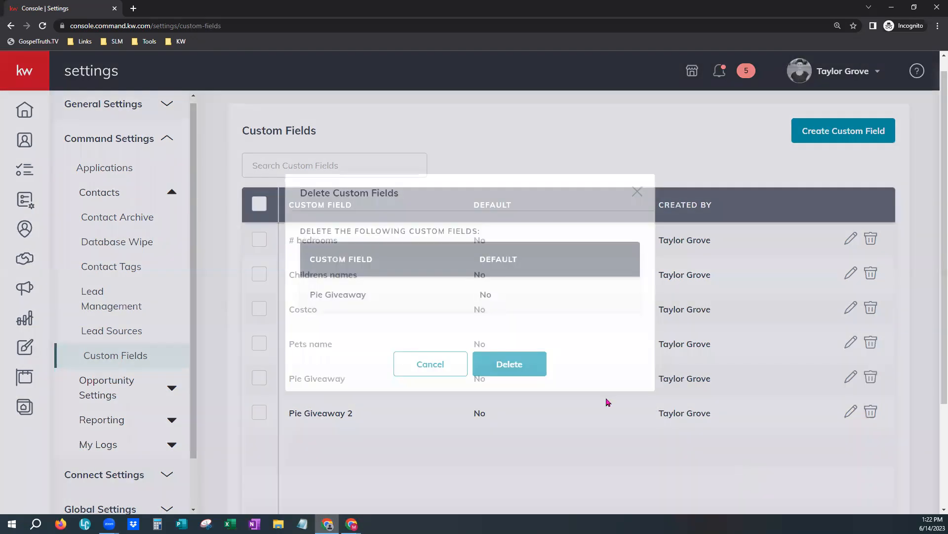
{"action": "left_click", "coordinate": [513, 366]}
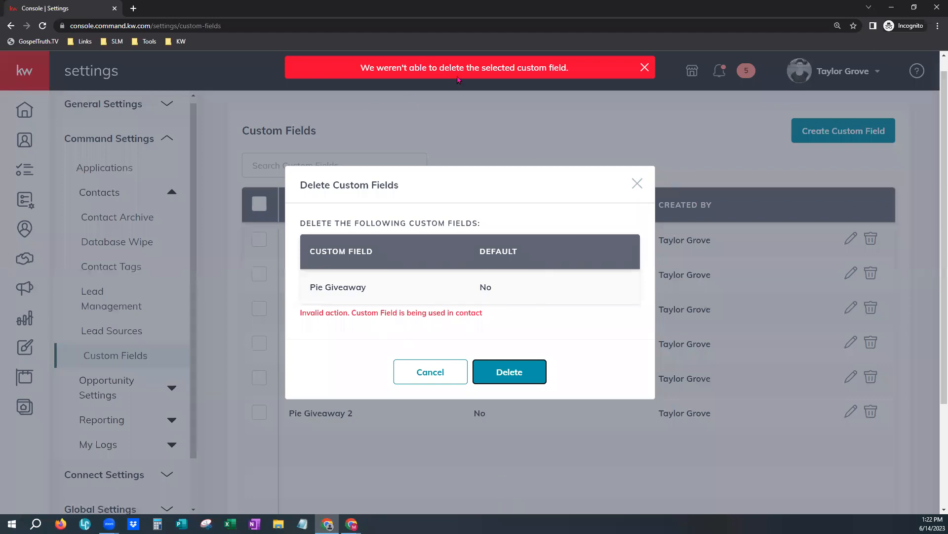
{"action": "left_click", "coordinate": [637, 184]}
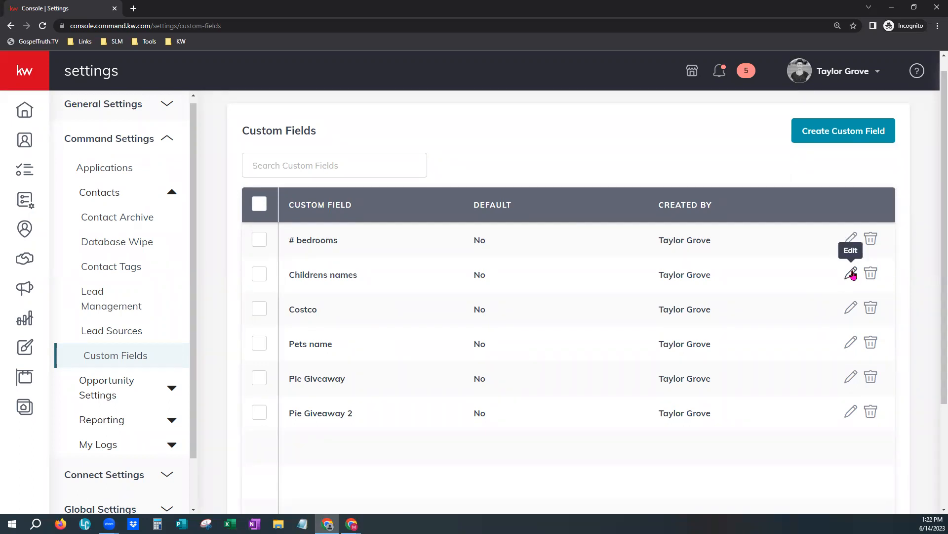
Try changing the Pie Giveaway 2 custom field's type from Dropdown to Text Field, and cancel the edit.
{"action": "left_click", "coordinate": [851, 412]}
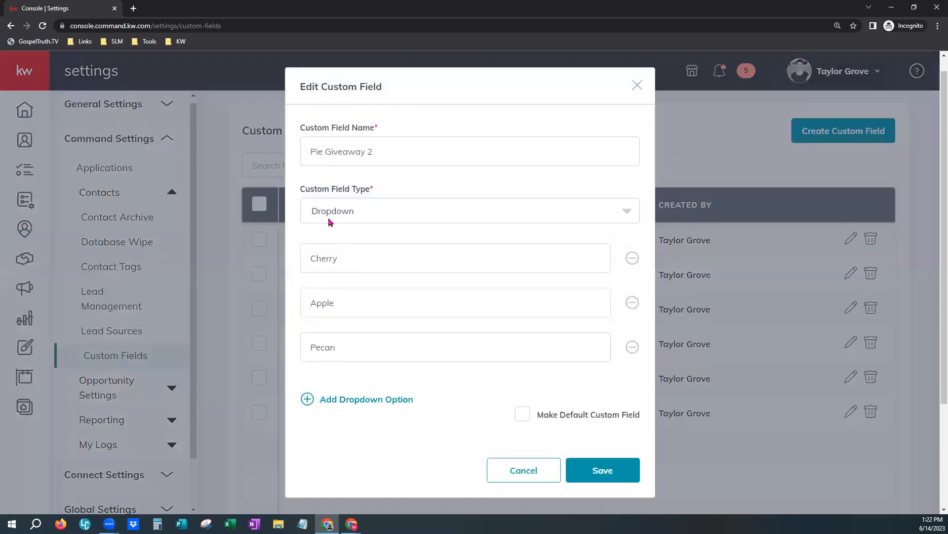
{"action": "left_click", "coordinate": [376, 211]}
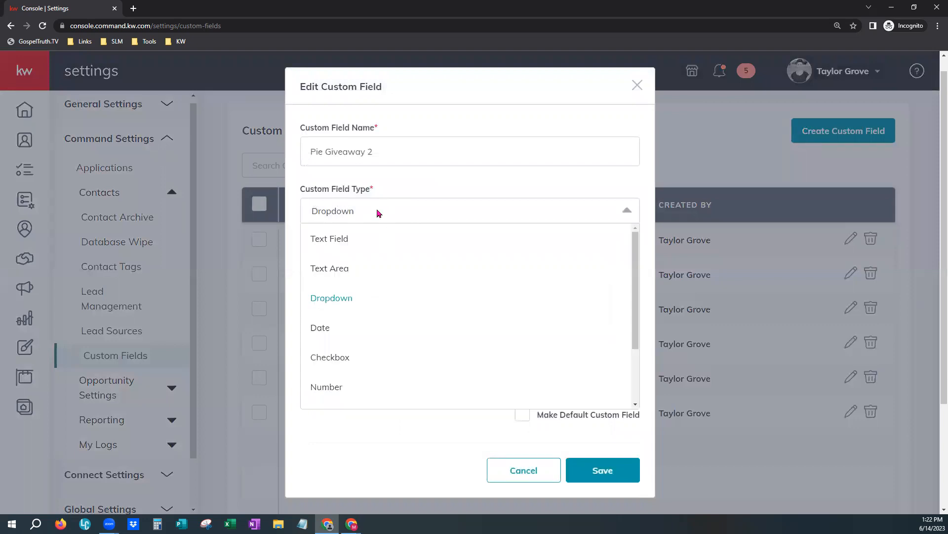
{"action": "left_click", "coordinate": [346, 239]}
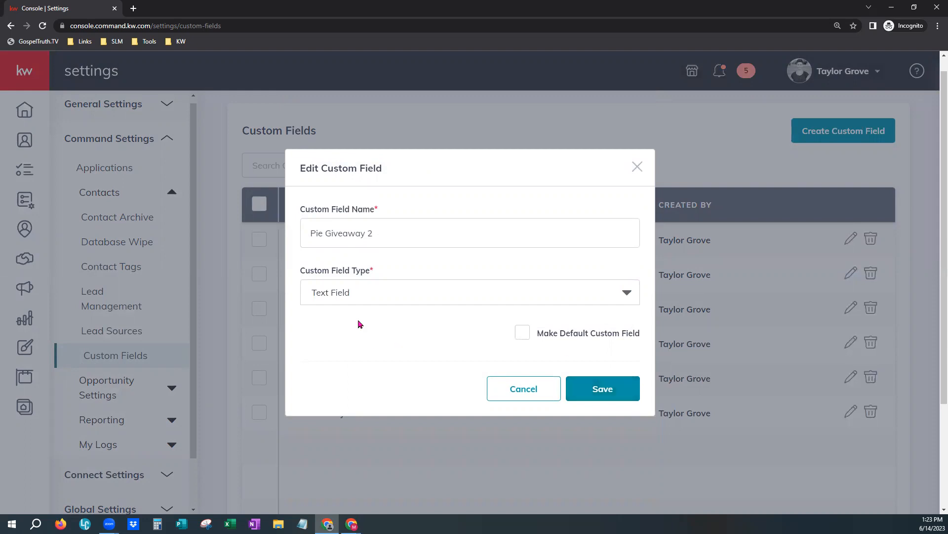
{"action": "left_click", "coordinate": [349, 292]}
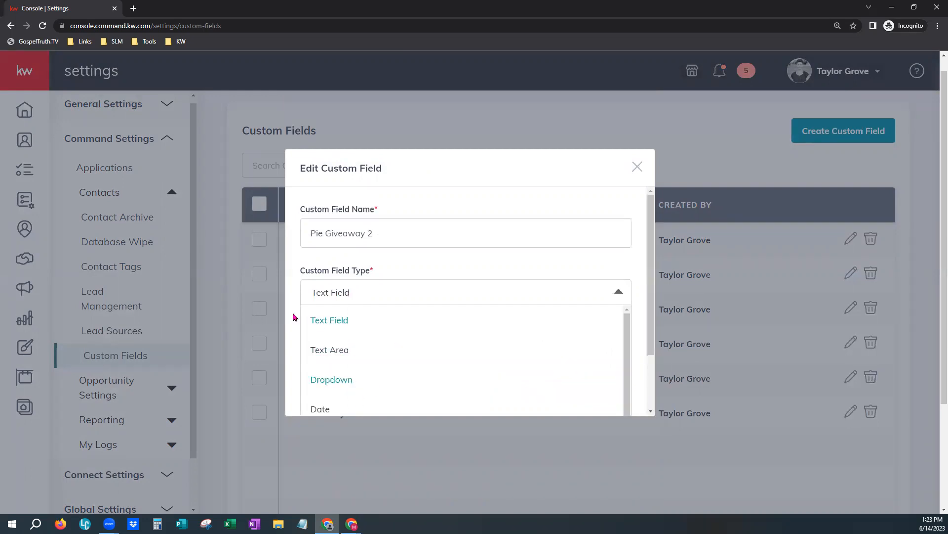
{"action": "left_click", "coordinate": [419, 263]}
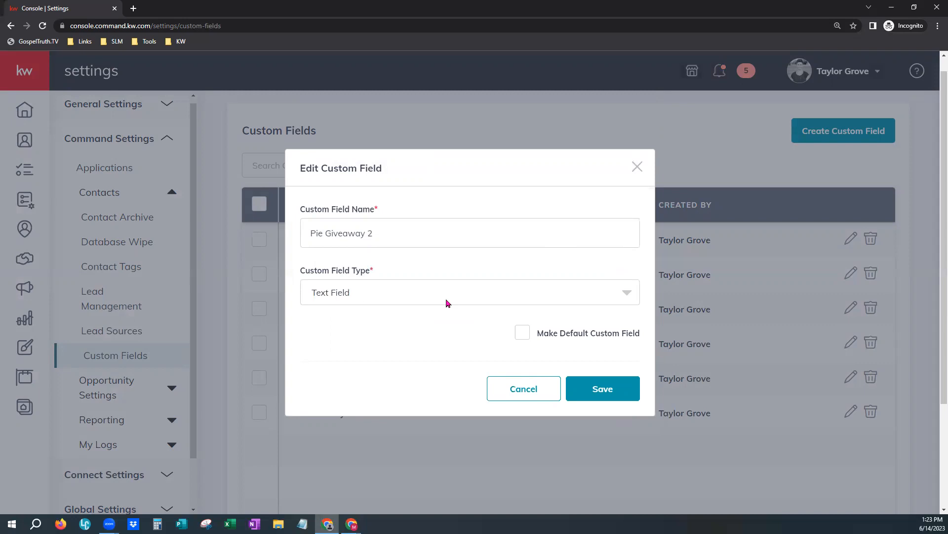
{"action": "left_click", "coordinate": [548, 396]}
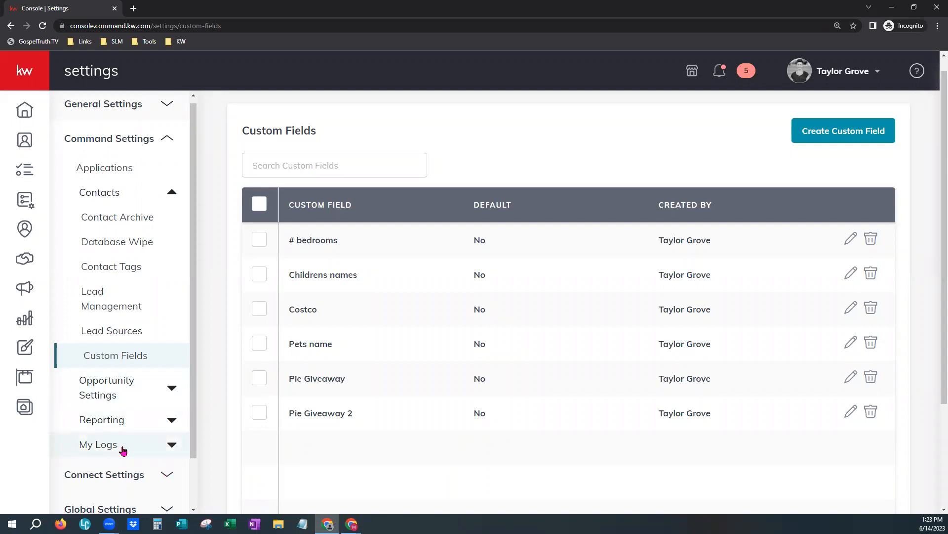
Open the contact import logs and examine each import's status, contact counts, and original and error file downloads.
{"action": "left_click", "coordinate": [95, 447]}
{"action": "scroll", "coordinate": [127, 414], "scroll_direction": "down", "scroll_amount": 2}
{"action": "scroll", "coordinate": [139, 357], "scroll_direction": "down", "scroll_amount": 1}
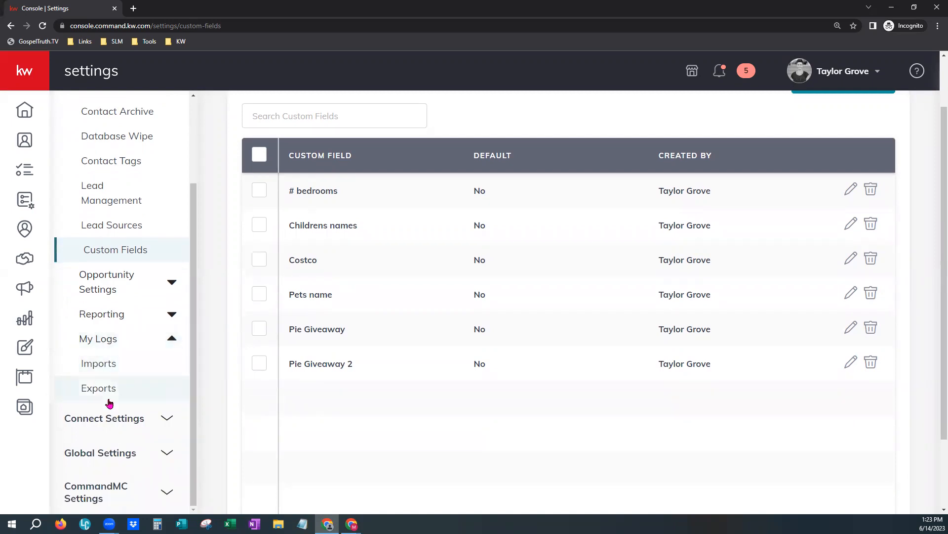
{"action": "left_click", "coordinate": [114, 368]}
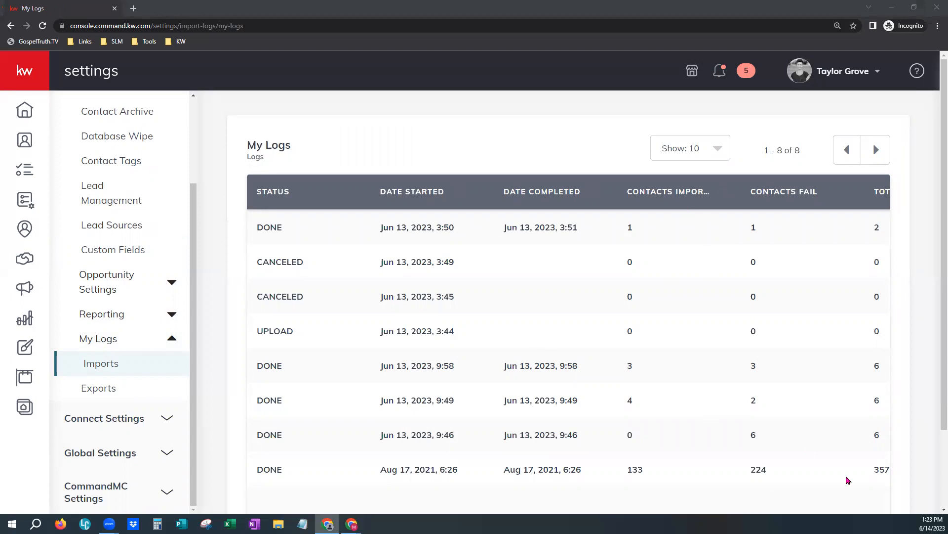
{"action": "scroll", "coordinate": [840, 482], "scroll_direction": "down", "scroll_amount": 2}
{"action": "scroll", "coordinate": [750, 481], "scroll_direction": "up", "scroll_amount": 1}
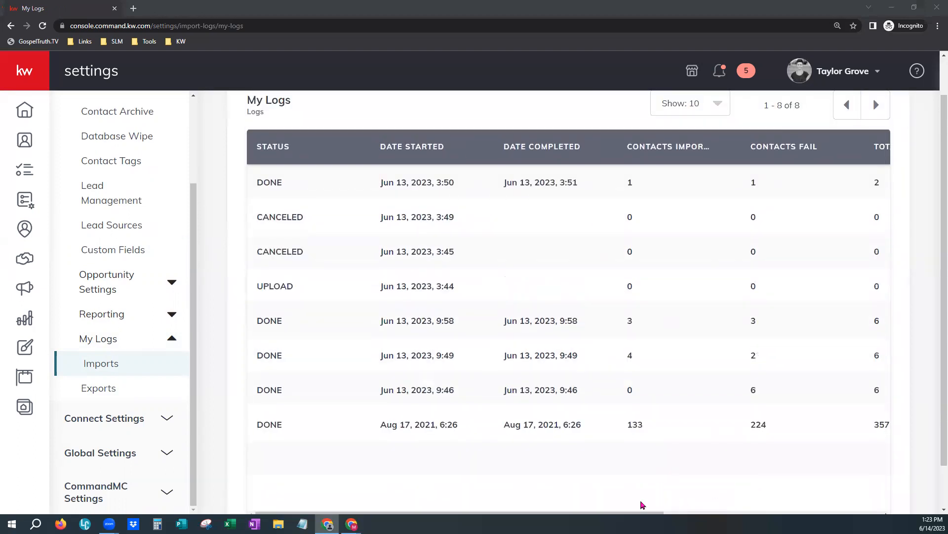
{"action": "left_click_drag", "start_coordinate": [643, 513], "coordinate": [856, 514]}
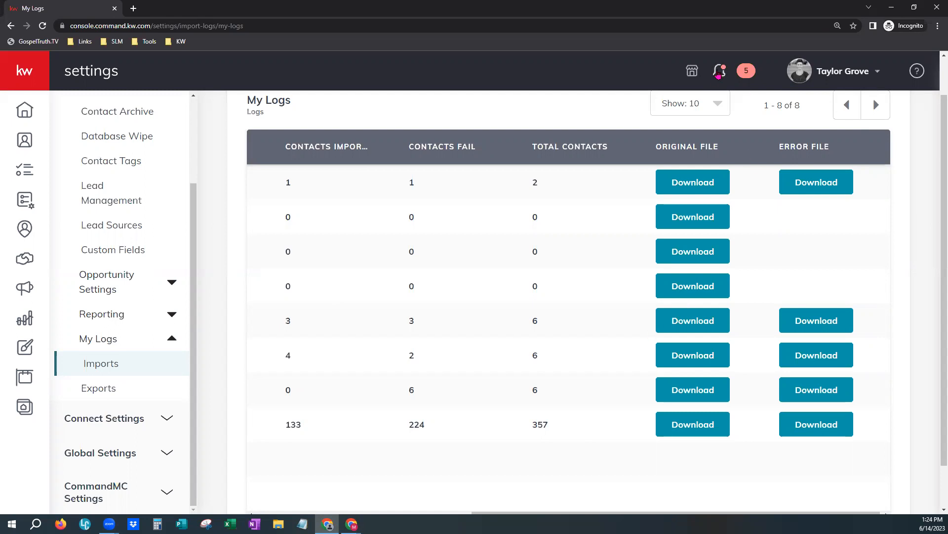
Examine yesterday's Contact Import entry and its log download option in the notifications, and return to the import logs.
{"action": "left_click", "coordinate": [719, 71]}
{"action": "scroll", "coordinate": [704, 305], "scroll_direction": "down", "scroll_amount": 2}
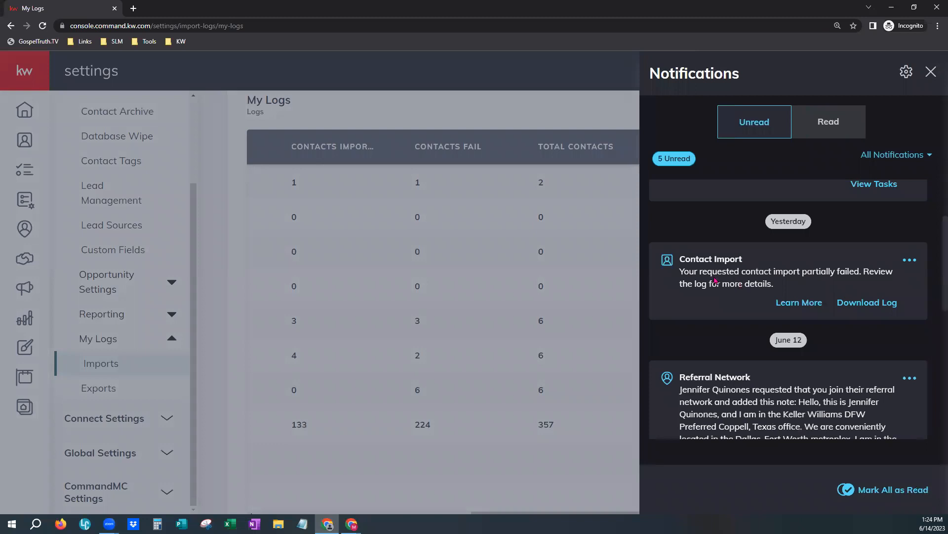
{"action": "left_click_drag", "start_coordinate": [727, 270], "coordinate": [871, 274]}
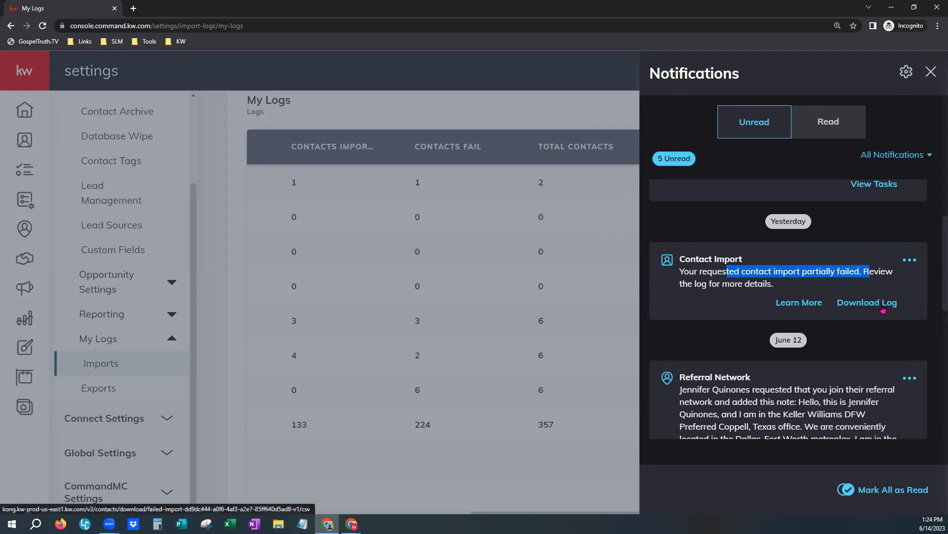
{"action": "left_click", "coordinate": [556, 321]}
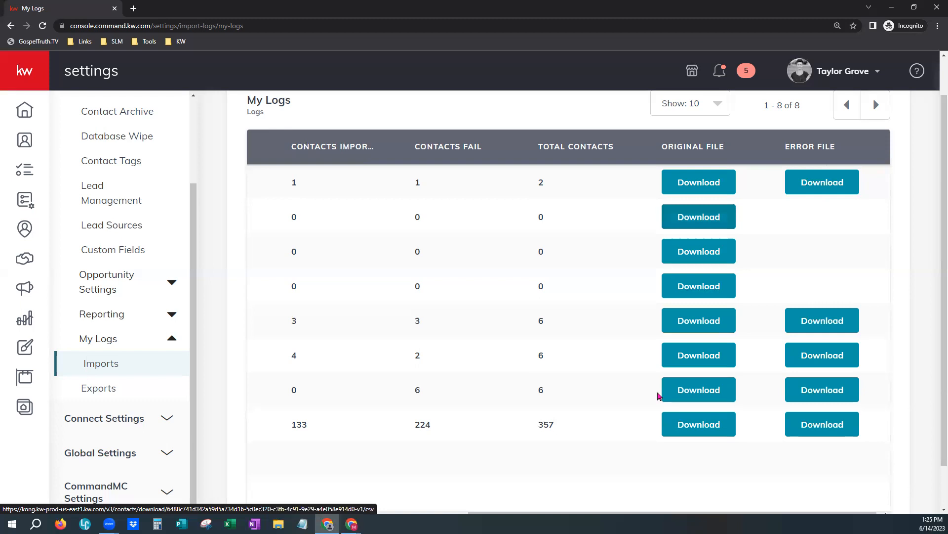
Review the import logs again, from the original and error file downloads back to the status and date columns.
{"action": "scroll", "coordinate": [657, 393], "scroll_direction": "up", "scroll_amount": 1}
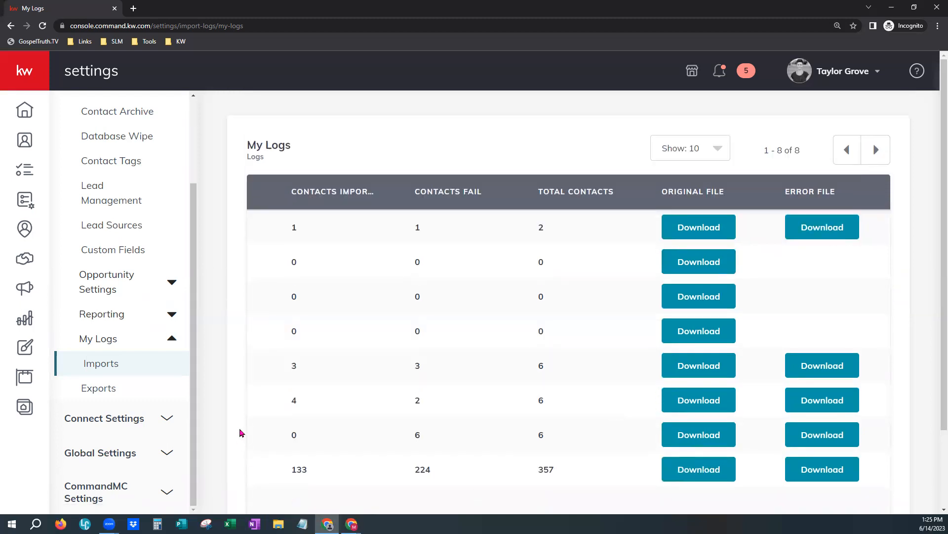
{"action": "scroll", "coordinate": [753, 507], "scroll_direction": "down", "scroll_amount": 2}
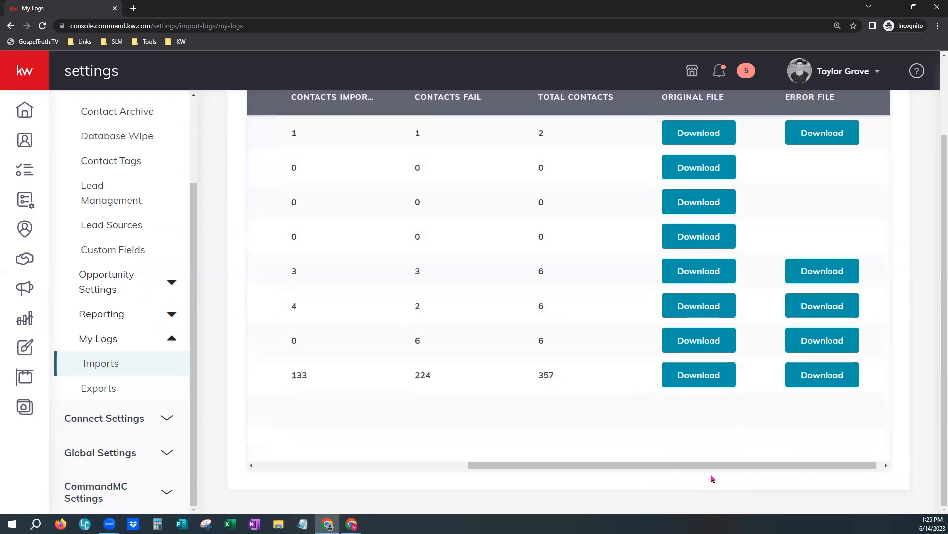
{"action": "left_click_drag", "start_coordinate": [606, 467], "coordinate": [415, 427]}
{"action": "scroll", "coordinate": [417, 415], "scroll_direction": "up", "scroll_amount": 2}
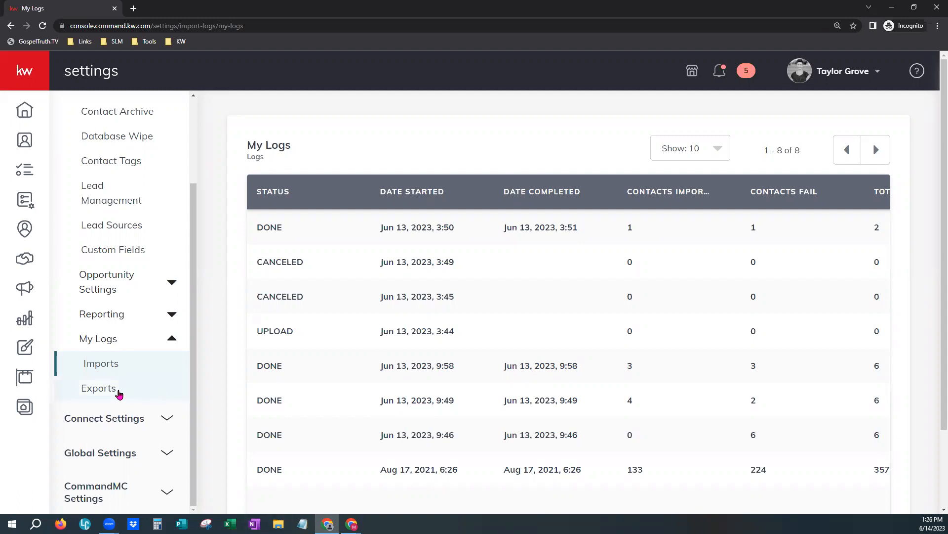
Open the contact export logs and set the list to show 100 entries per page.
{"action": "left_click", "coordinate": [117, 392]}
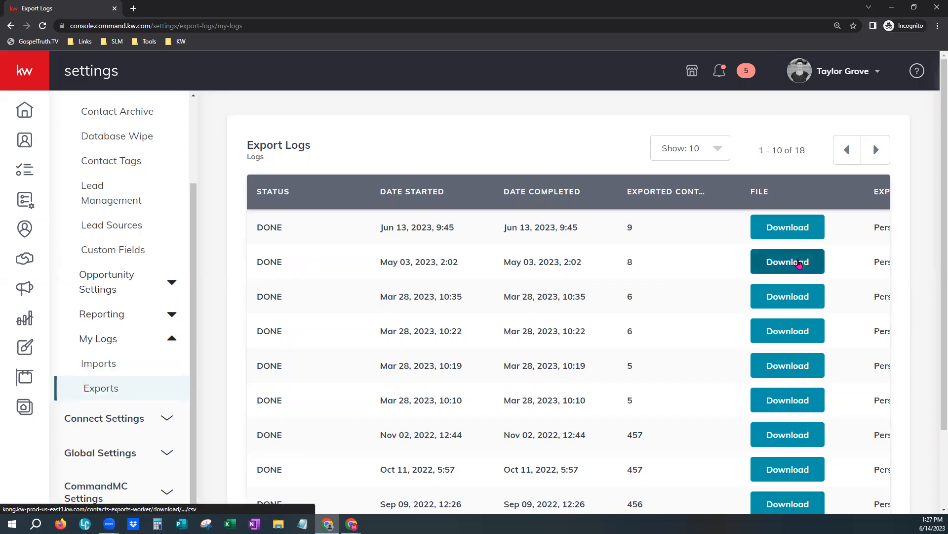
{"action": "left_click", "coordinate": [715, 150]}
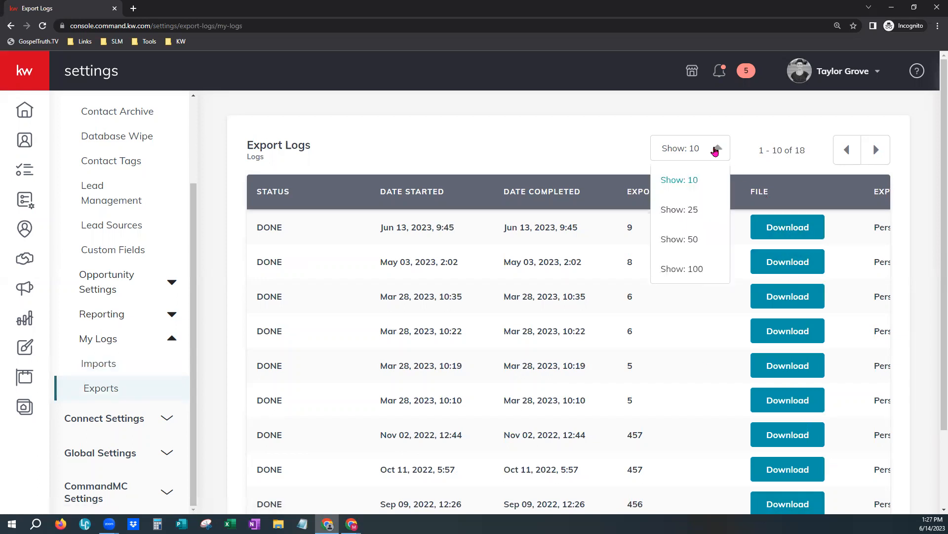
{"action": "left_click", "coordinate": [680, 268]}
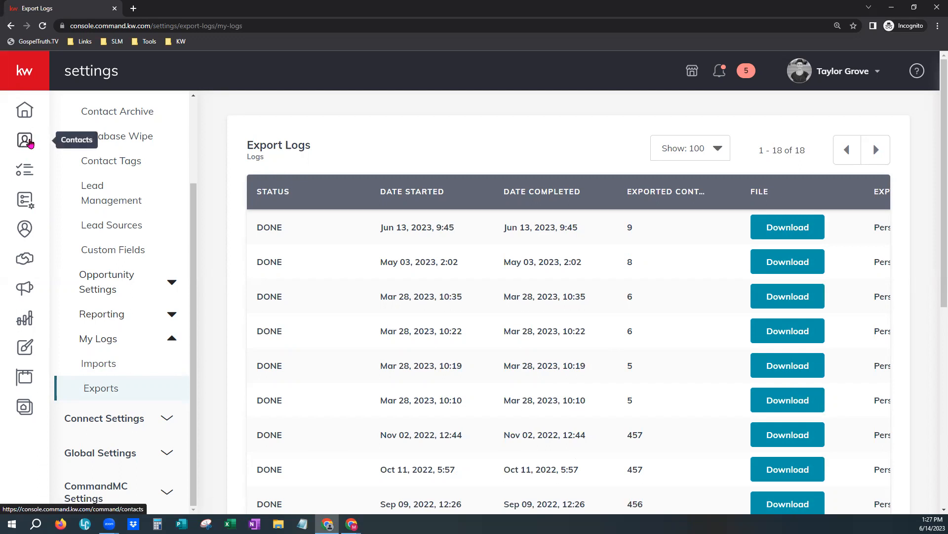
Go to the contacts list and search everything for the last four digits of a contact's phone number.
{"action": "mouse_move", "coordinate": [30, 154]}
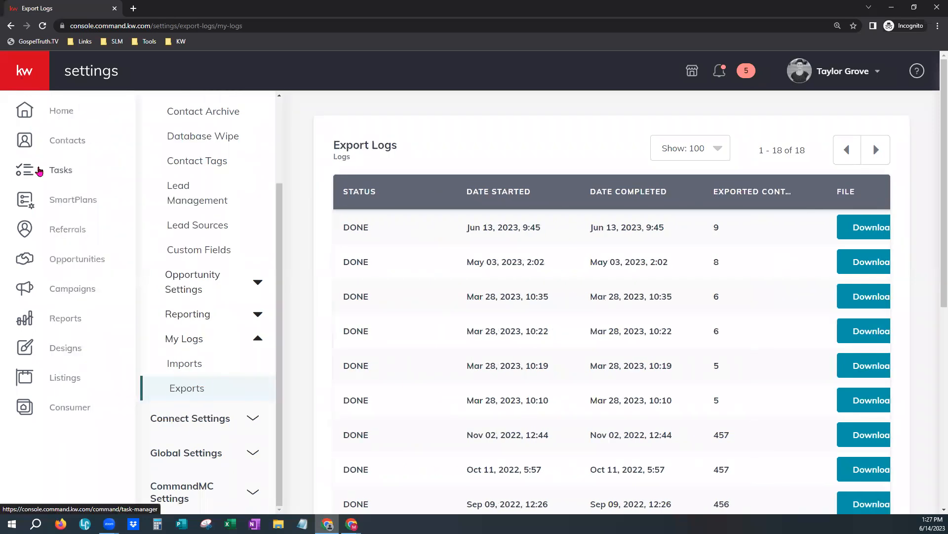
{"action": "left_click", "coordinate": [56, 137]}
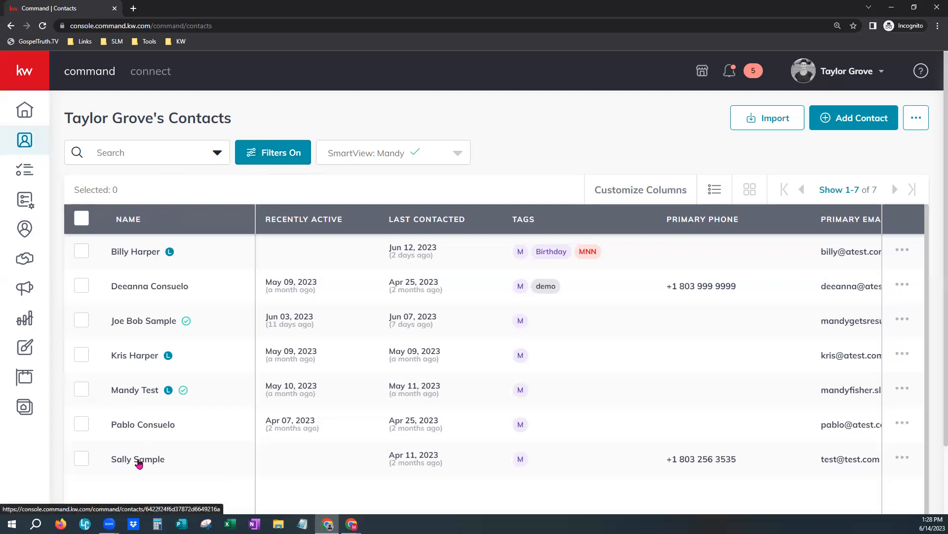
{"action": "left_click", "coordinate": [109, 153]}
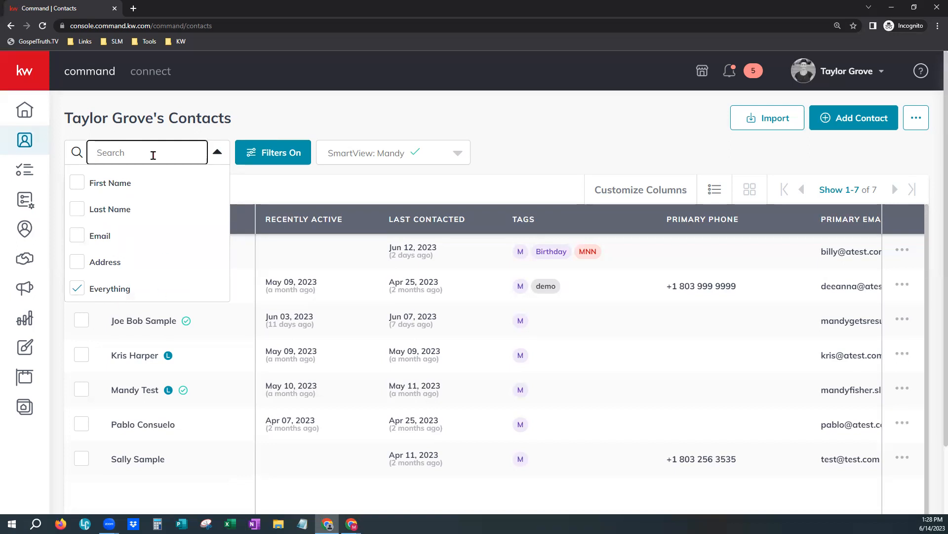
{"action": "type", "text": "3535"}
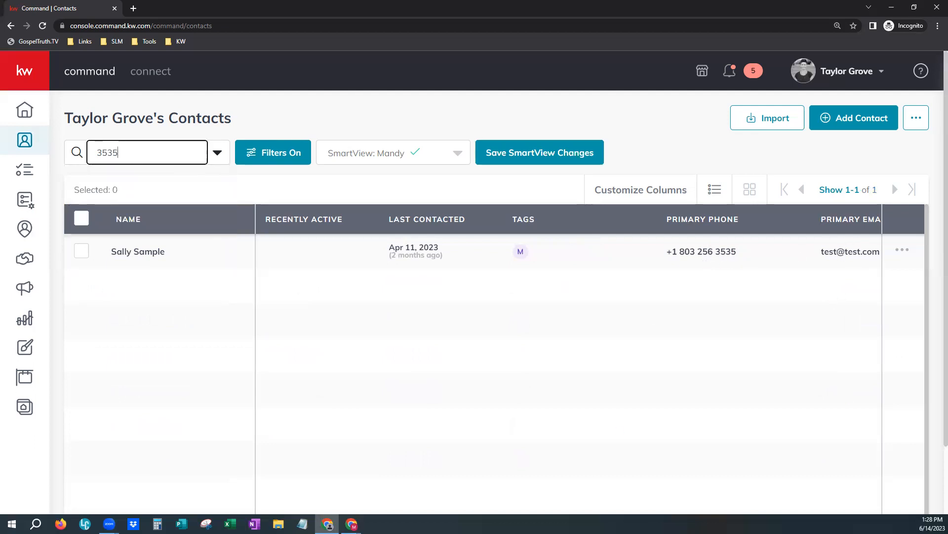
Search the contacts for "test" instead, and clear the search to restore the SmartView list.
{"action": "left_click_drag", "start_coordinate": [157, 158], "coordinate": [79, 151]}
{"action": "type", "text": "test"}
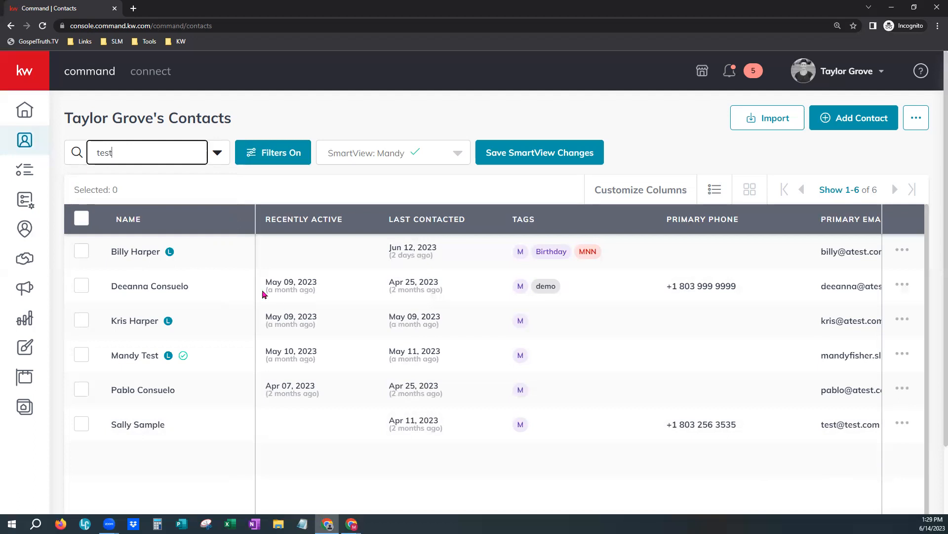
{"action": "left_click_drag", "start_coordinate": [155, 148], "coordinate": [75, 150]}
{"action": "key", "text": "BackSpace"}
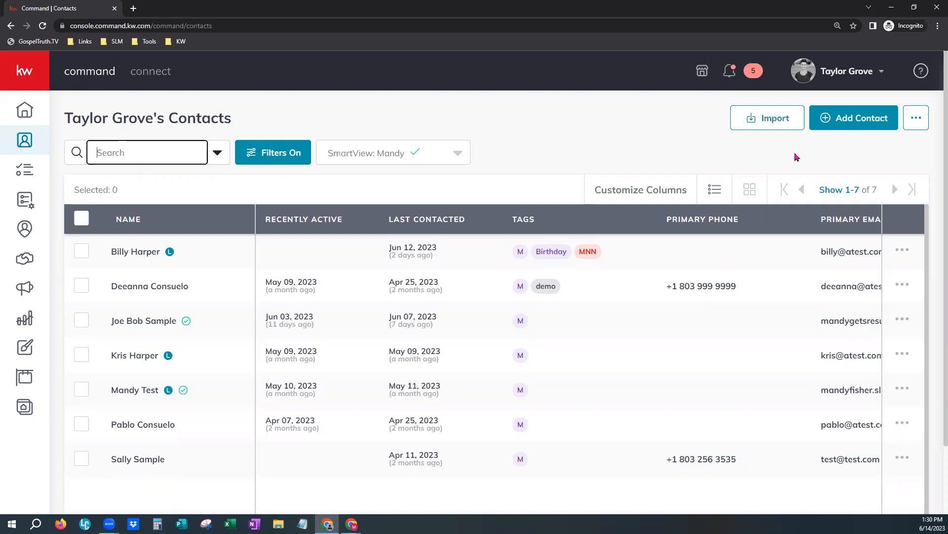
Examine the contact import rules and upload options, and the fields for adding a new contact, leaving both without changes.
{"action": "left_click", "coordinate": [779, 123]}
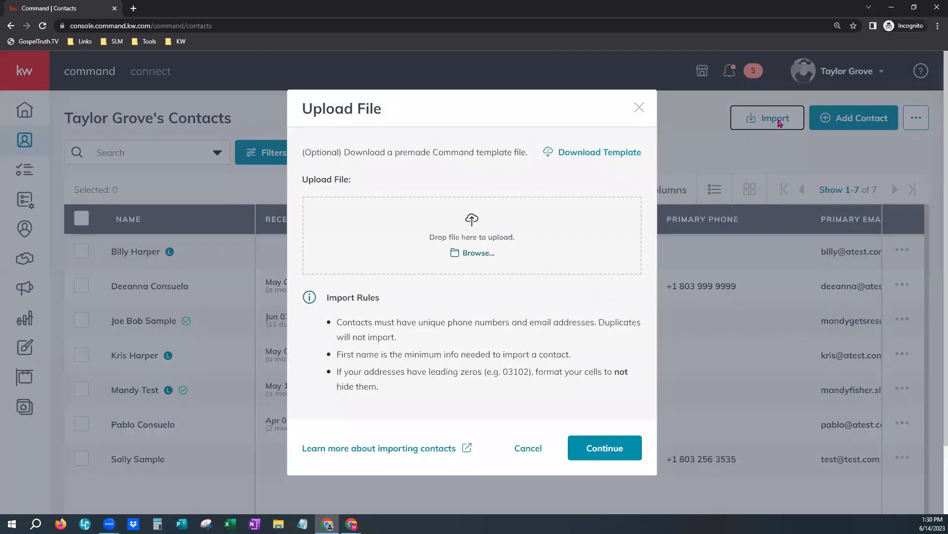
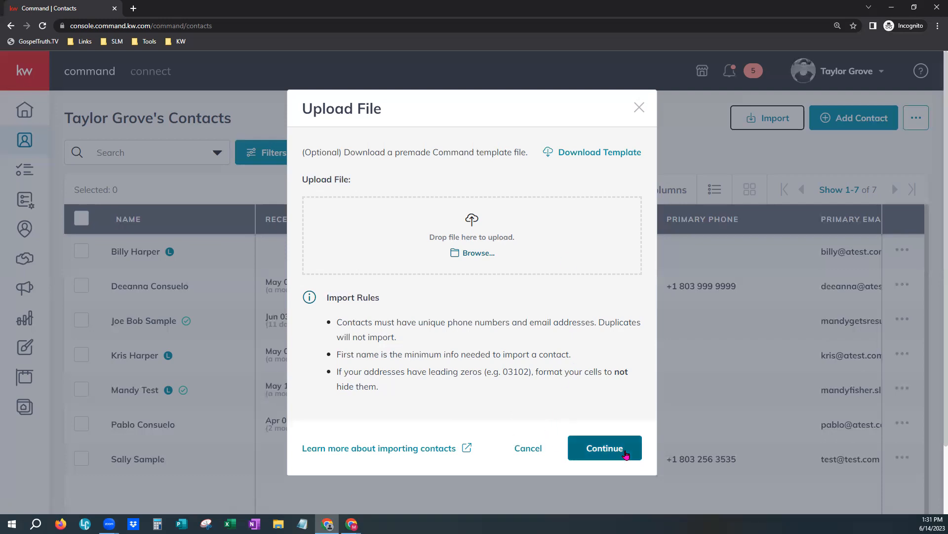
{"action": "left_click", "coordinate": [522, 454]}
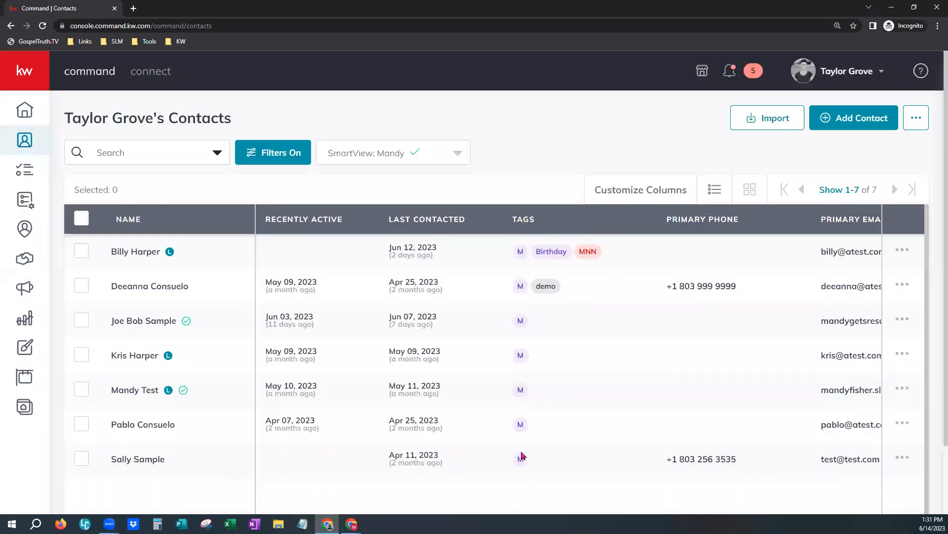
{"action": "left_click", "coordinate": [860, 115]}
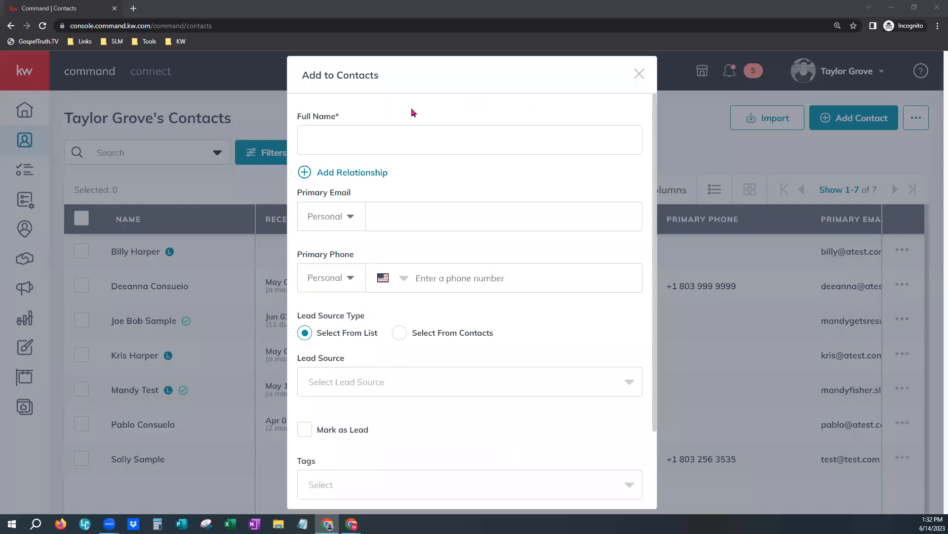
{"action": "left_click", "coordinate": [639, 73]}
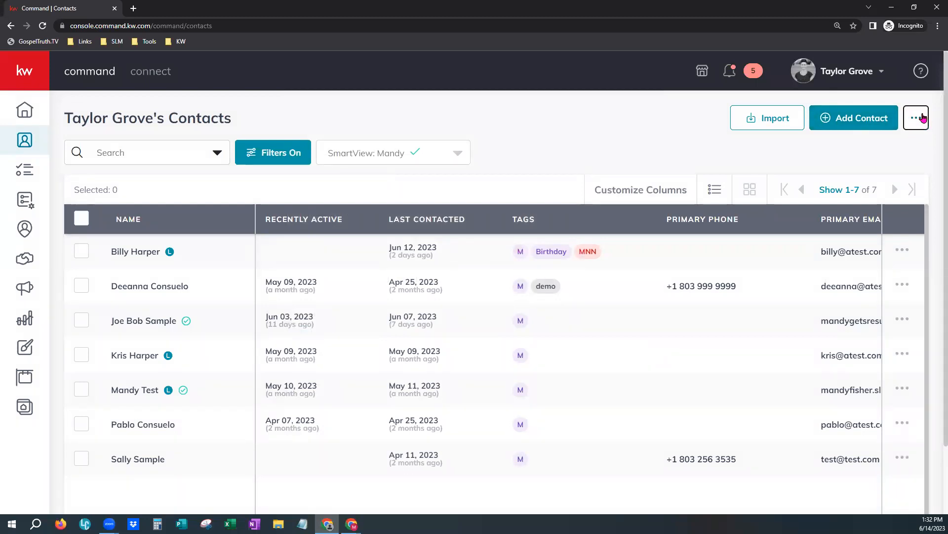
Export all owned contacts, refresh the page, and download the completed contact export from the notifications.
{"action": "left_click", "coordinate": [922, 118]}
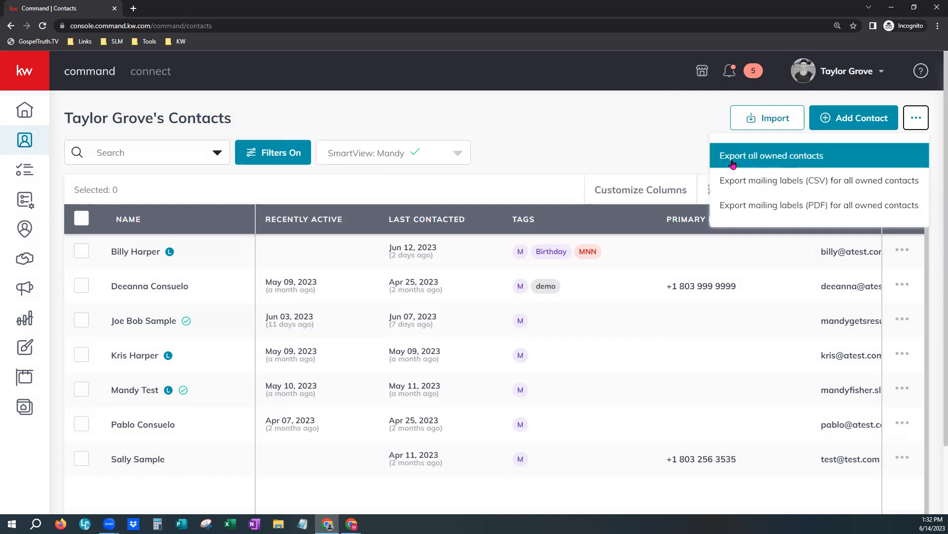
{"action": "left_click", "coordinate": [836, 165]}
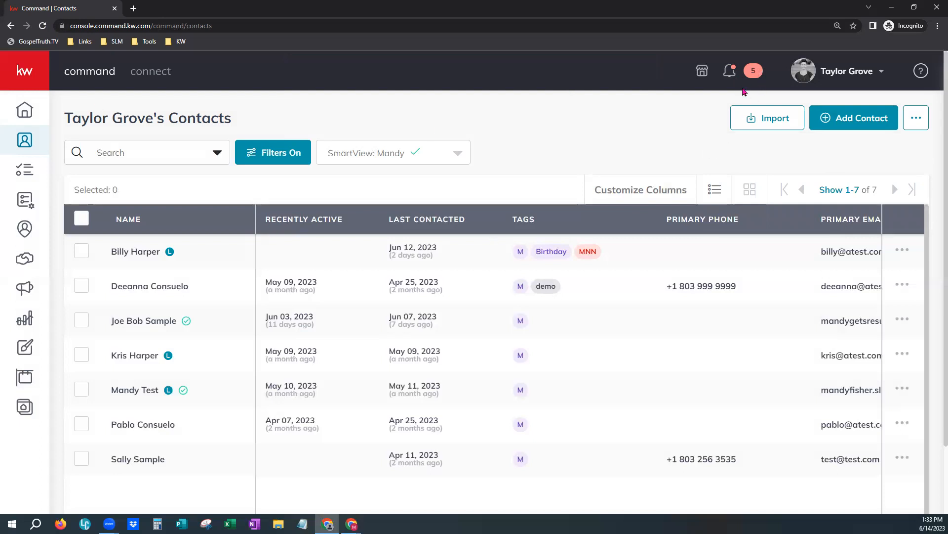
{"action": "left_click", "coordinate": [43, 30]}
{"action": "left_click", "coordinate": [730, 71]}
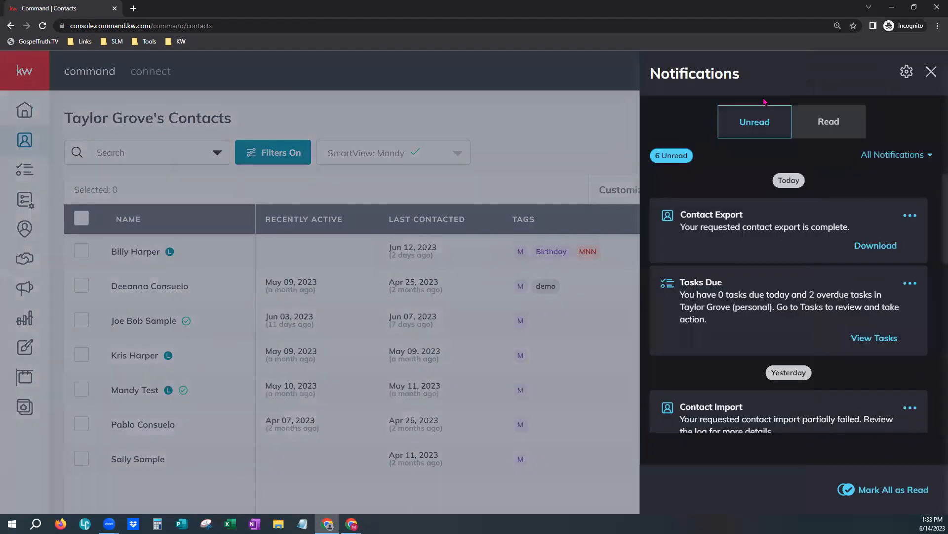
{"action": "left_click", "coordinate": [882, 249]}
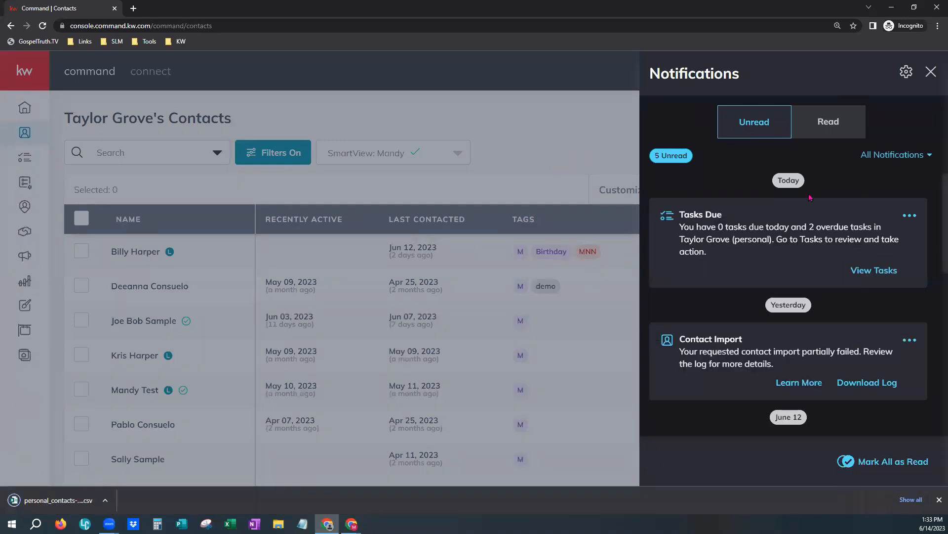
{"action": "left_click", "coordinate": [573, 118]}
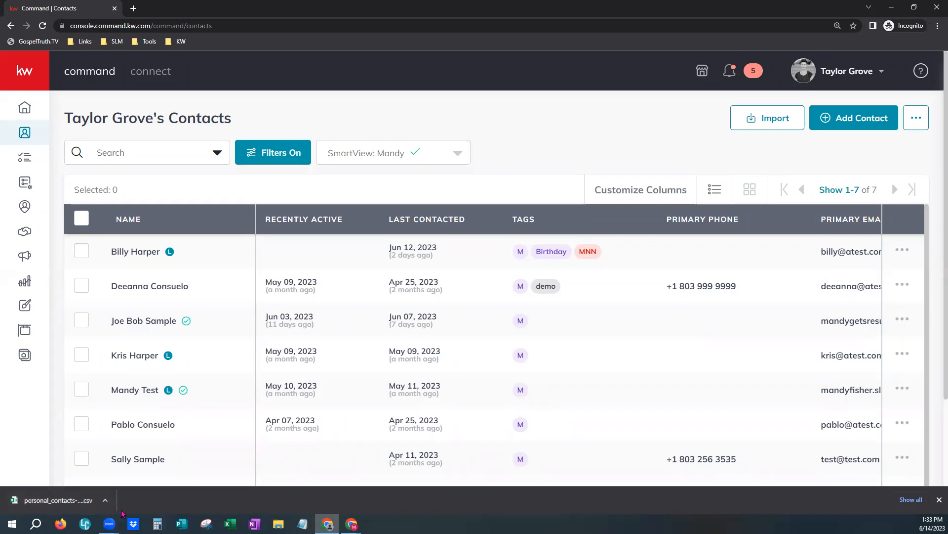
Dismiss the download bar and review the contact and mailing label export options for all owned contacts.
{"action": "left_click", "coordinate": [939, 499]}
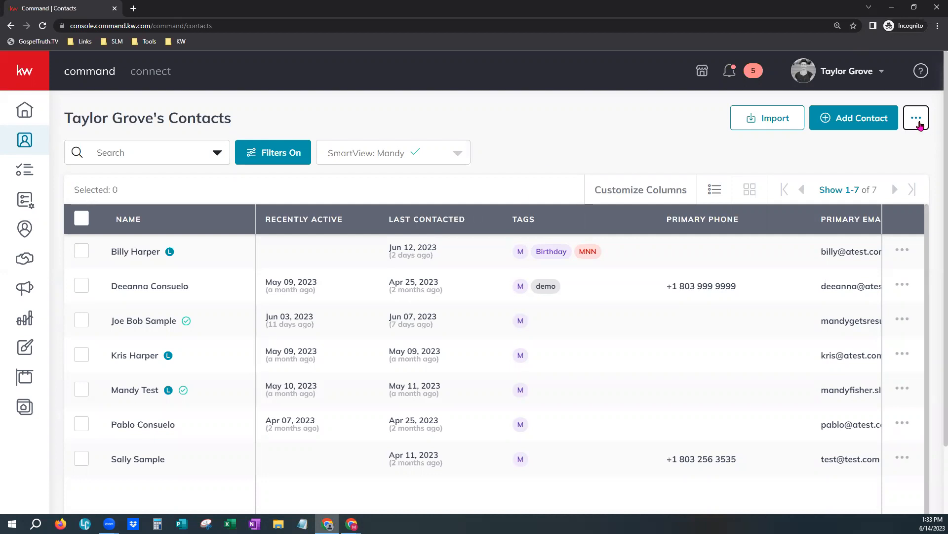
{"action": "left_click", "coordinate": [920, 125]}
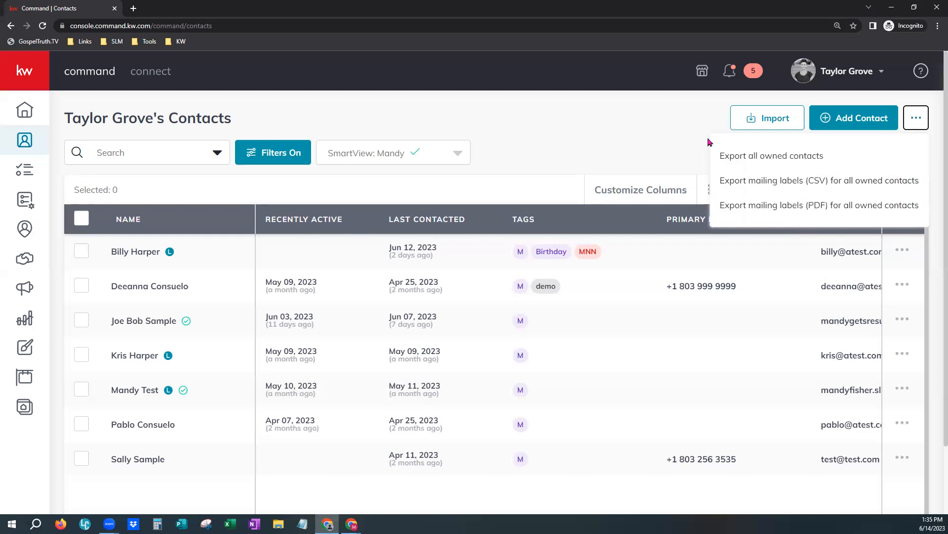
{"action": "left_click", "coordinate": [635, 137]}
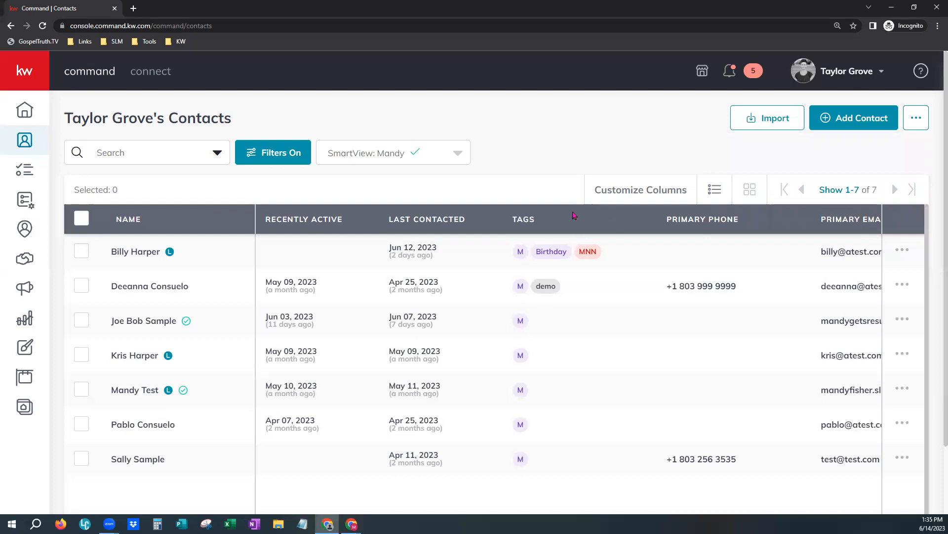
Add the Pie Giveaway column to the SmartView's table and move it to the start of the column order.
{"action": "left_click", "coordinate": [680, 193]}
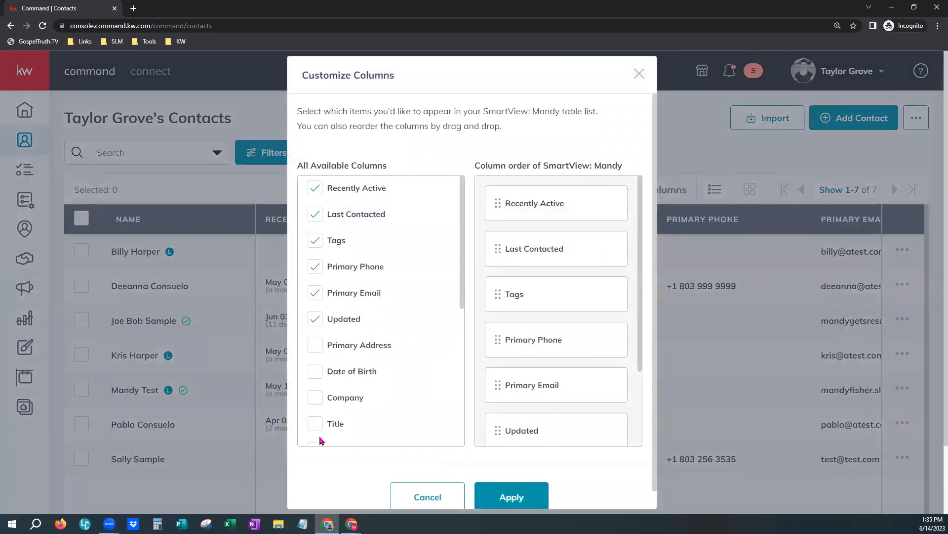
{"action": "mouse_move", "coordinate": [539, 208]}
{"action": "left_mouse_down"}
{"action": "mouse_move", "coordinate": [550, 269]}
{"action": "mouse_move", "coordinate": [568, 220]}
{"action": "mouse_move", "coordinate": [556, 205]}
{"action": "left_mouse_up"}
{"action": "scroll", "coordinate": [419, 387], "scroll_direction": "down", "scroll_amount": 5}
{"action": "scroll", "coordinate": [419, 384], "scroll_direction": "down", "scroll_amount": 1}
{"action": "left_click", "coordinate": [322, 276]}
{"action": "left_click", "coordinate": [315, 251]}
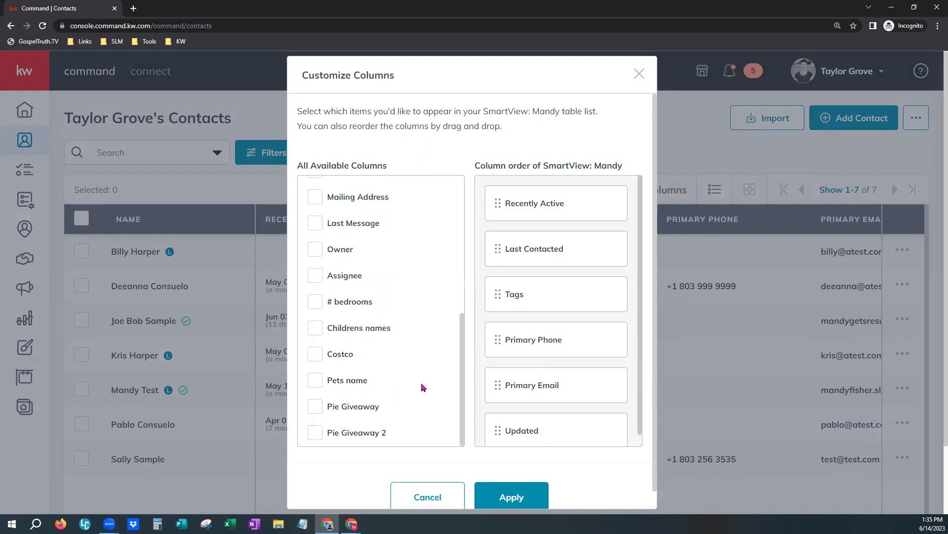
{"action": "scroll", "coordinate": [421, 382], "scroll_direction": "down", "scroll_amount": 1}
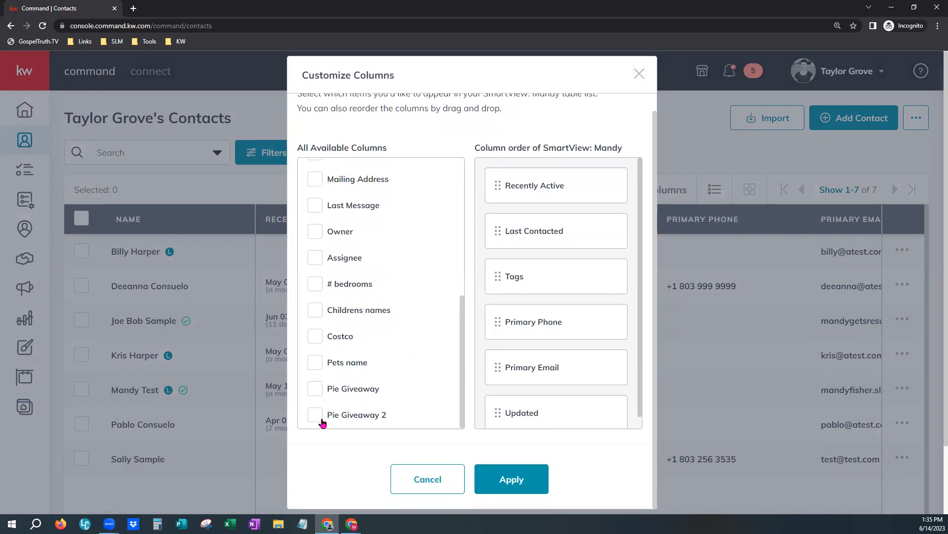
{"action": "left_click", "coordinate": [315, 389]}
{"action": "scroll", "coordinate": [448, 351], "scroll_direction": "up", "scroll_amount": 6}
{"action": "scroll", "coordinate": [427, 350], "scroll_direction": "up", "scroll_amount": 1}
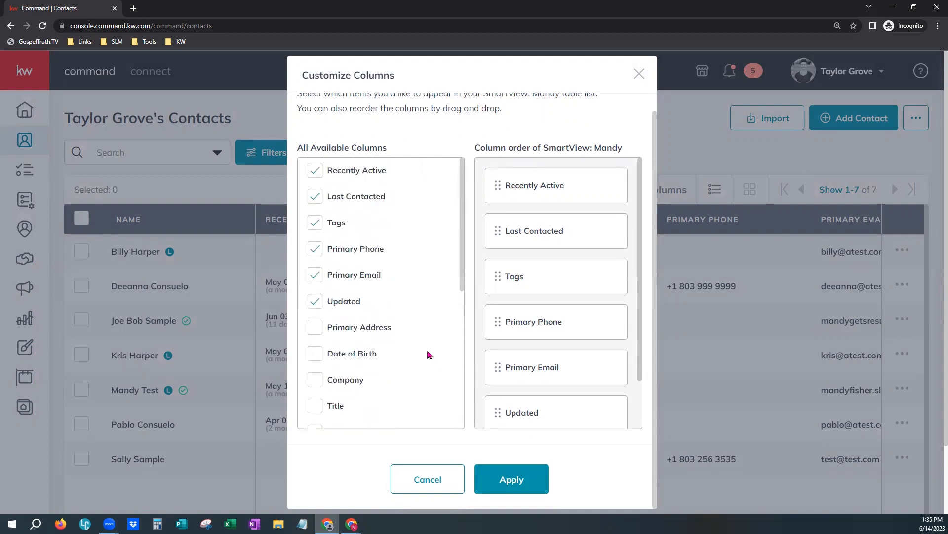
{"action": "scroll", "coordinate": [606, 409], "scroll_direction": "down", "scroll_amount": 3}
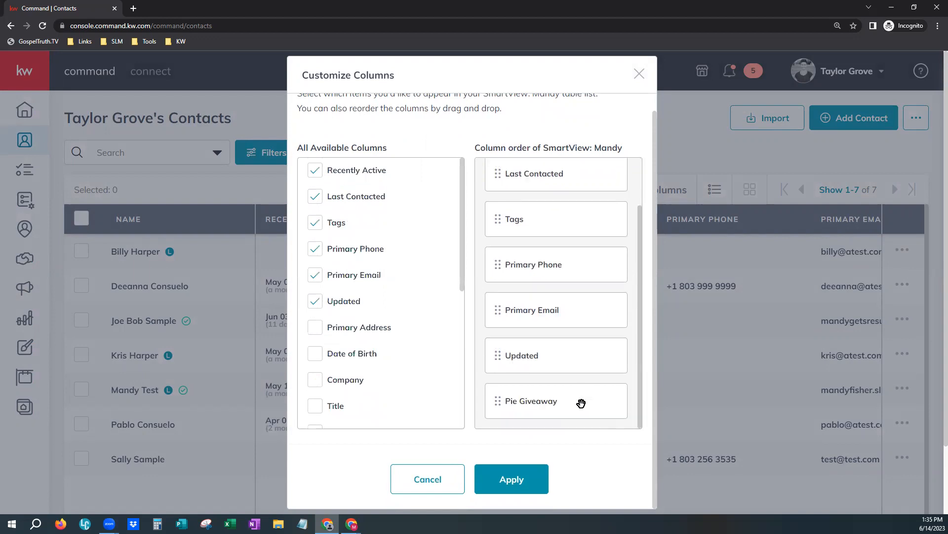
{"action": "left_click_drag", "start_coordinate": [538, 410], "coordinate": [540, 197]}
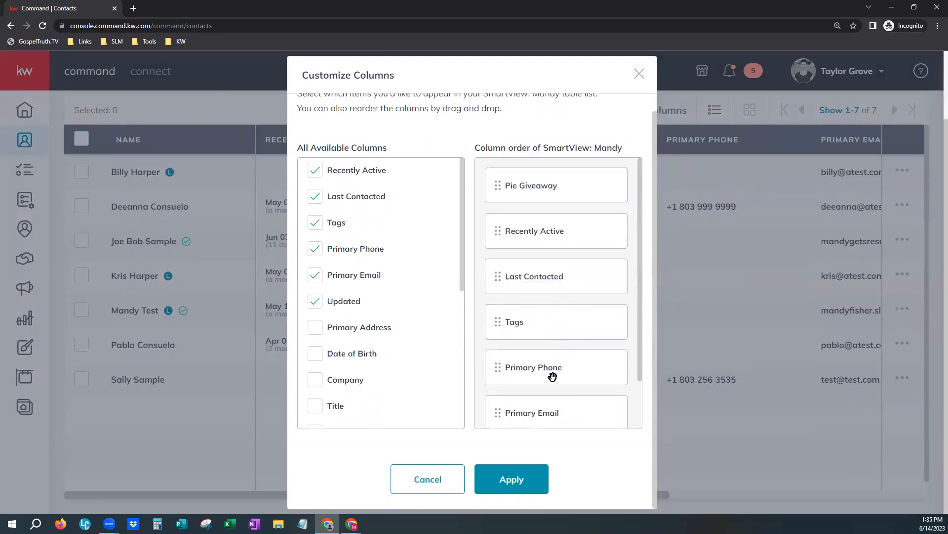
{"action": "scroll", "coordinate": [552, 379], "scroll_direction": "up", "scroll_amount": 1}
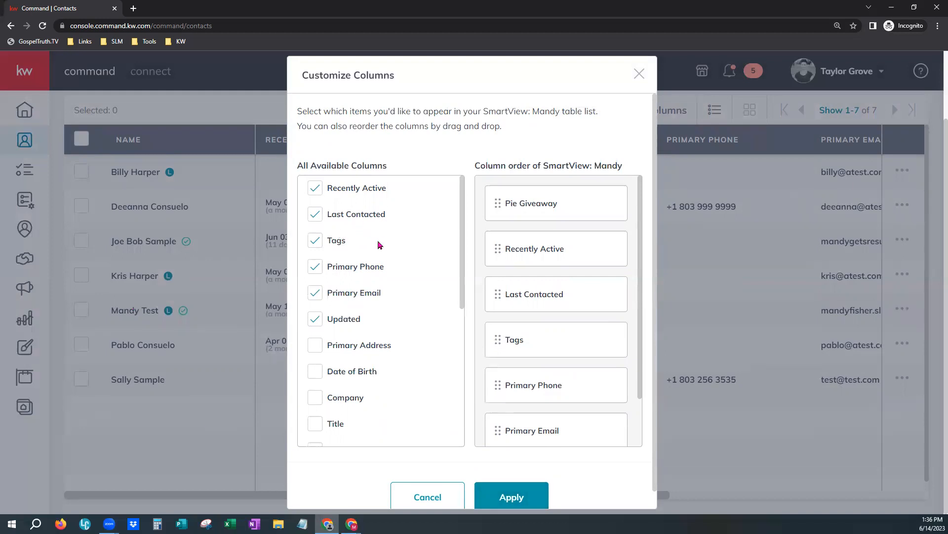
Move the Primary Phone column ahead of Pie Giveaway and apply the column changes to the contacts table.
{"action": "left_click_drag", "start_coordinate": [365, 267], "coordinate": [355, 215]}
{"action": "left_click", "coordinate": [427, 267]}
{"action": "scroll", "coordinate": [575, 358], "scroll_direction": "down", "scroll_amount": 1}
{"action": "left_click_drag", "start_coordinate": [568, 336], "coordinate": [586, 224]}
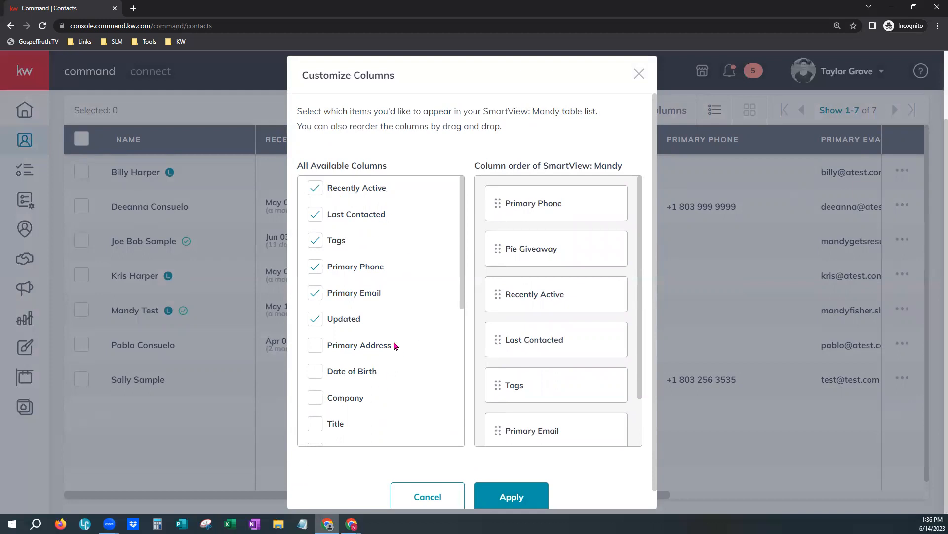
{"action": "left_click_drag", "start_coordinate": [339, 319], "coordinate": [366, 319]}
{"action": "left_click", "coordinate": [346, 320]}
{"action": "left_click", "coordinate": [505, 488]}
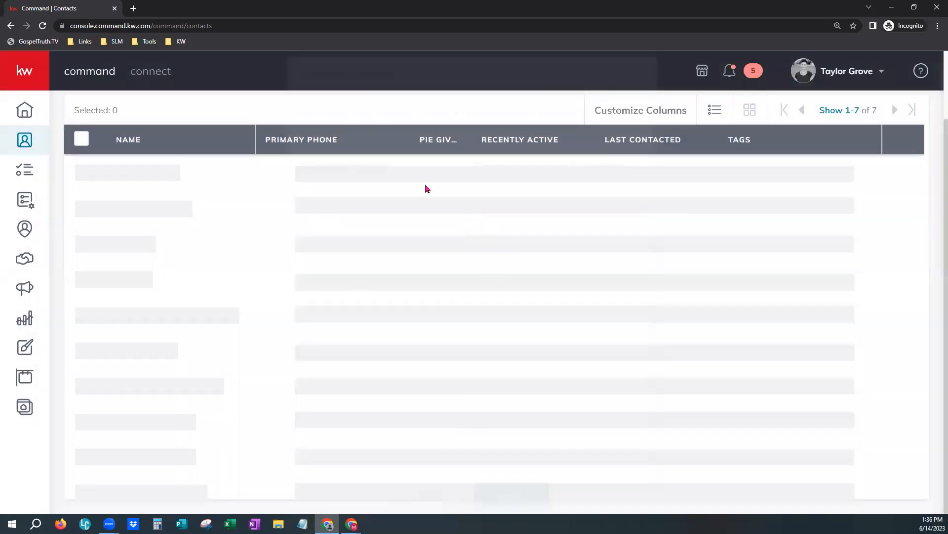
{"action": "scroll", "coordinate": [451, 334], "scroll_direction": "up", "scroll_amount": 2}
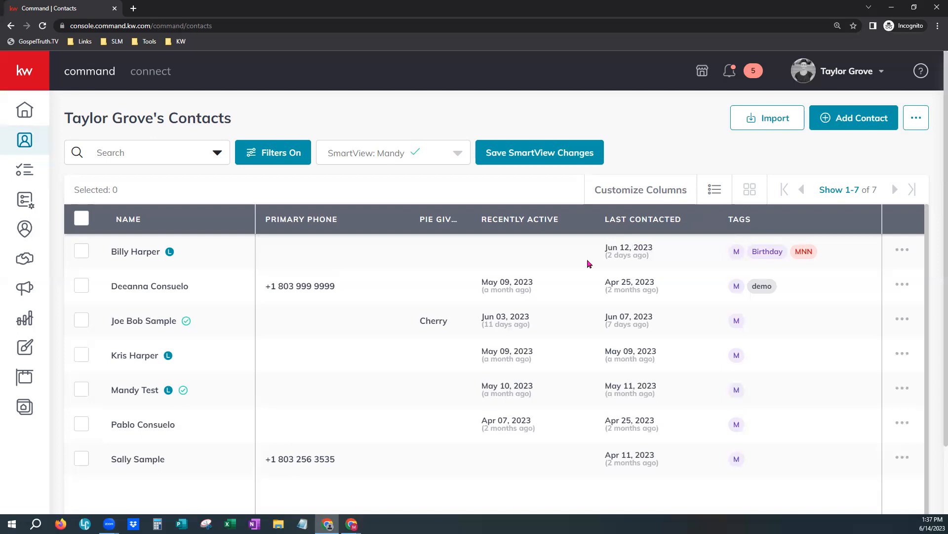
Sort the contacts by Recently Active from oldest to newest, and check the card layout before returning to the list layout.
{"action": "left_click", "coordinate": [527, 225]}
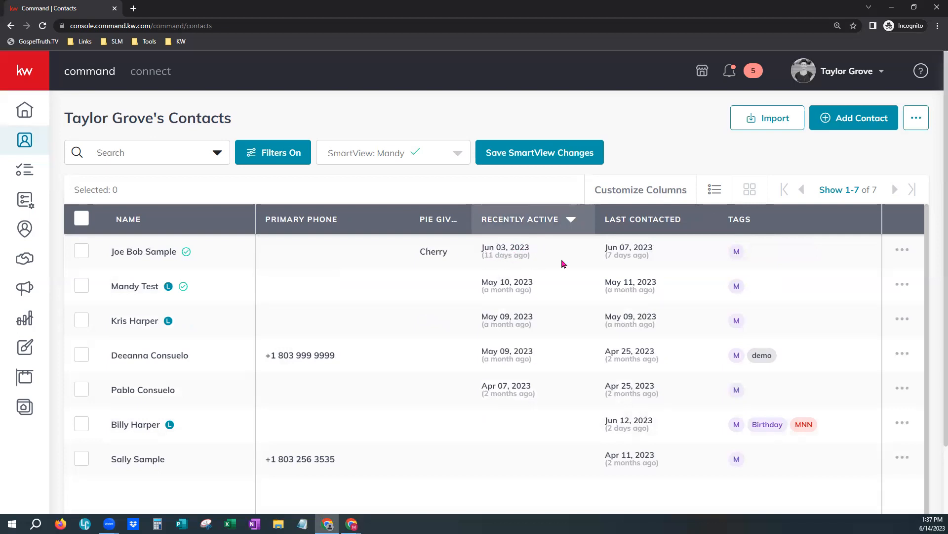
{"action": "left_click", "coordinate": [541, 226]}
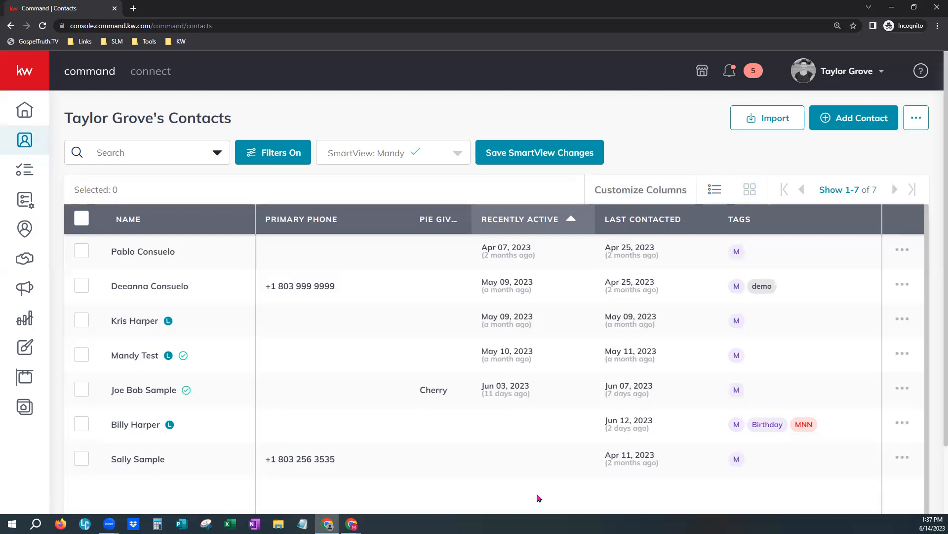
{"action": "left_click", "coordinate": [751, 189]}
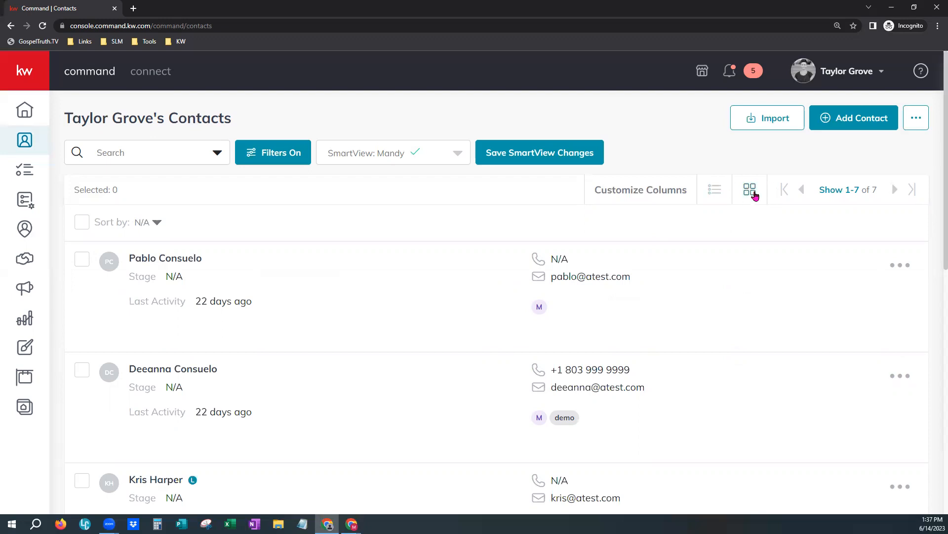
{"action": "left_click", "coordinate": [714, 195]}
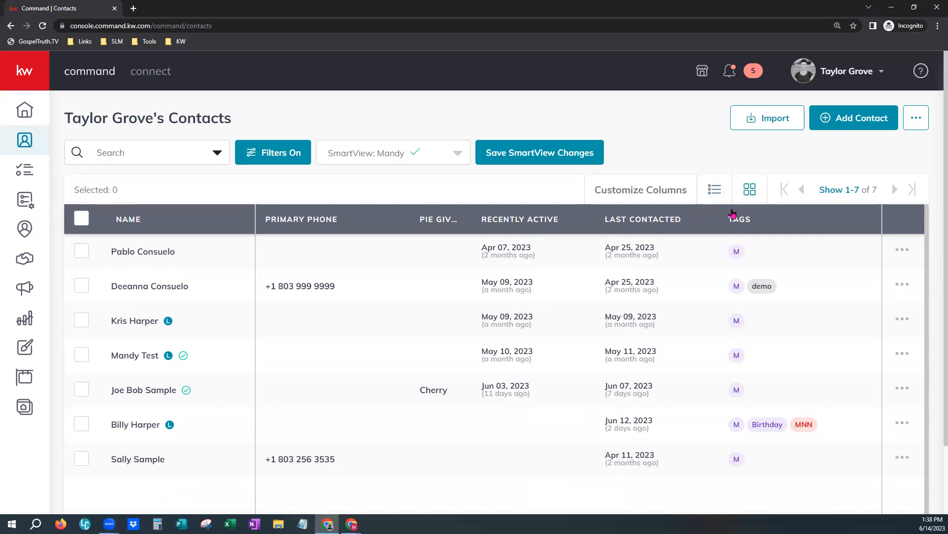
Set the contacts list to show 500 contacts per page and select all listed contacts.
{"action": "left_click", "coordinate": [840, 192]}
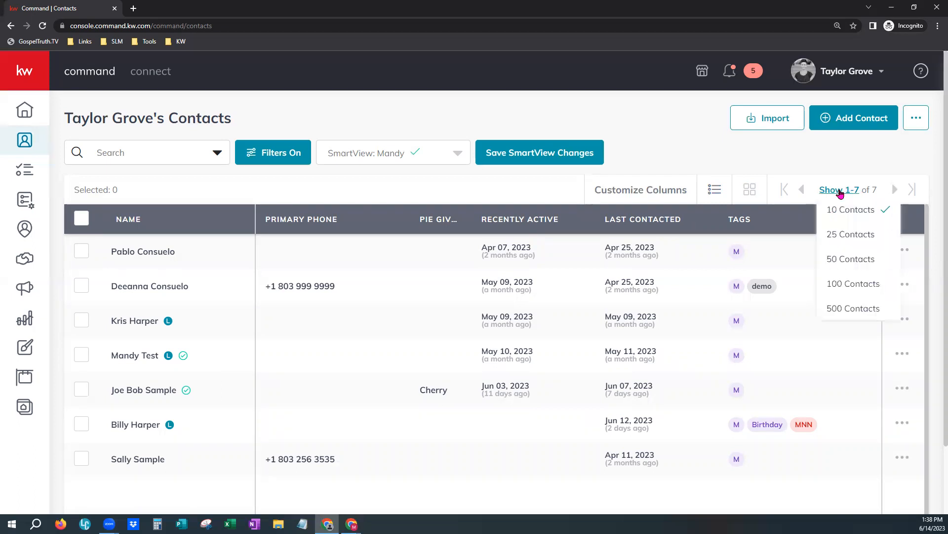
{"action": "left_click", "coordinate": [867, 310]}
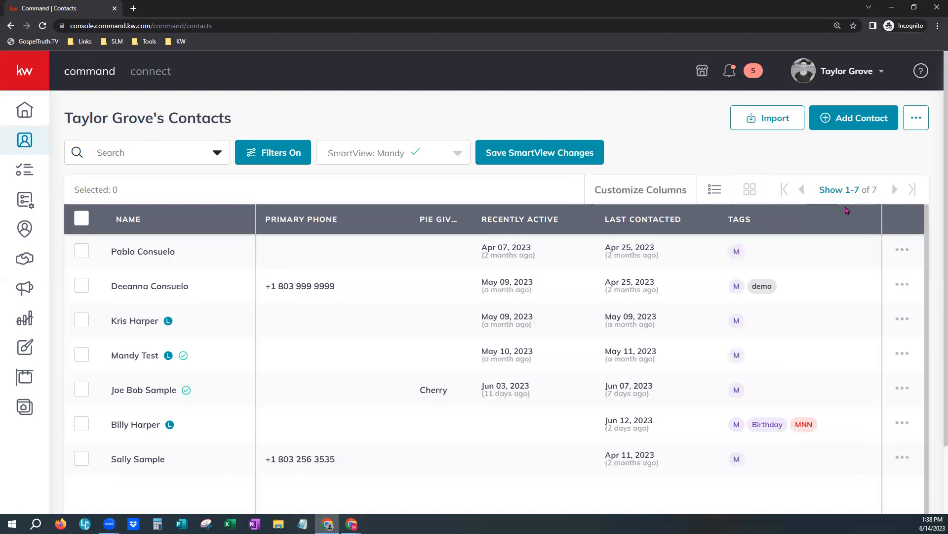
{"action": "left_click", "coordinate": [82, 219]}
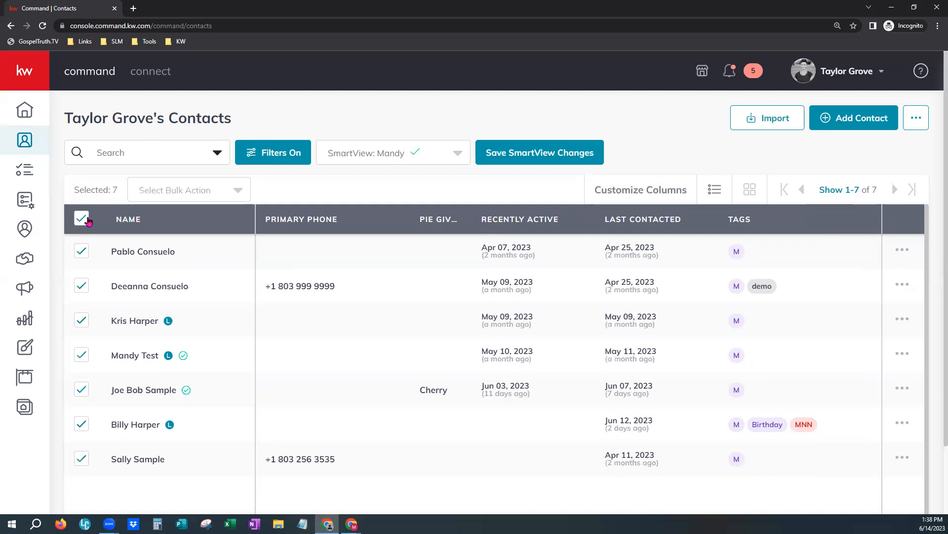
Examine the full range of bulk actions available for the selected contacts without applying any, and clear the selection.
{"action": "left_click", "coordinate": [217, 197]}
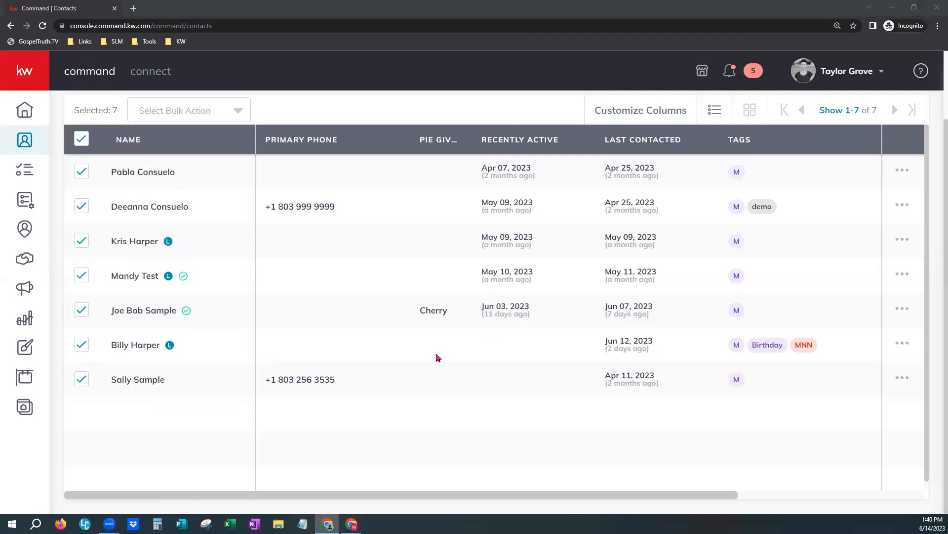
{"action": "left_click", "coordinate": [201, 123]}
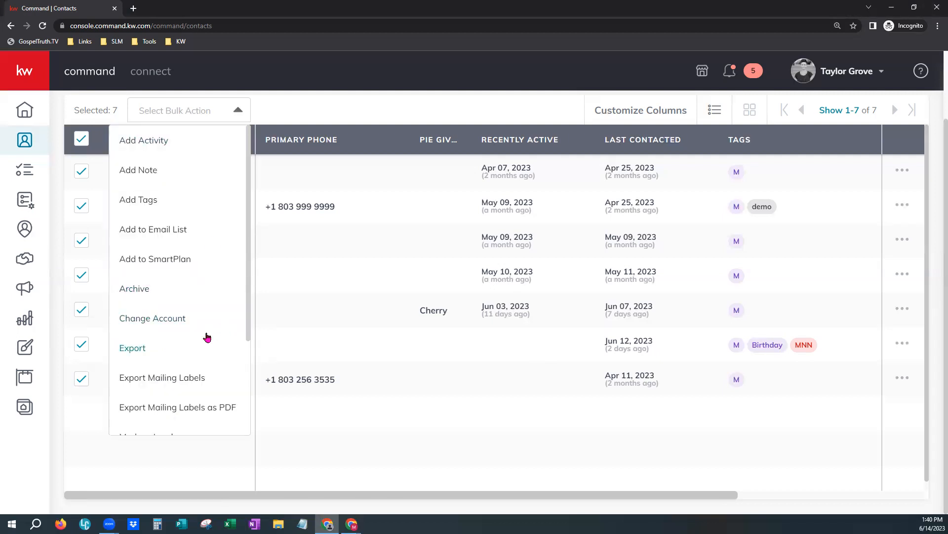
{"action": "scroll", "coordinate": [207, 337], "scroll_direction": "down", "scroll_amount": 2}
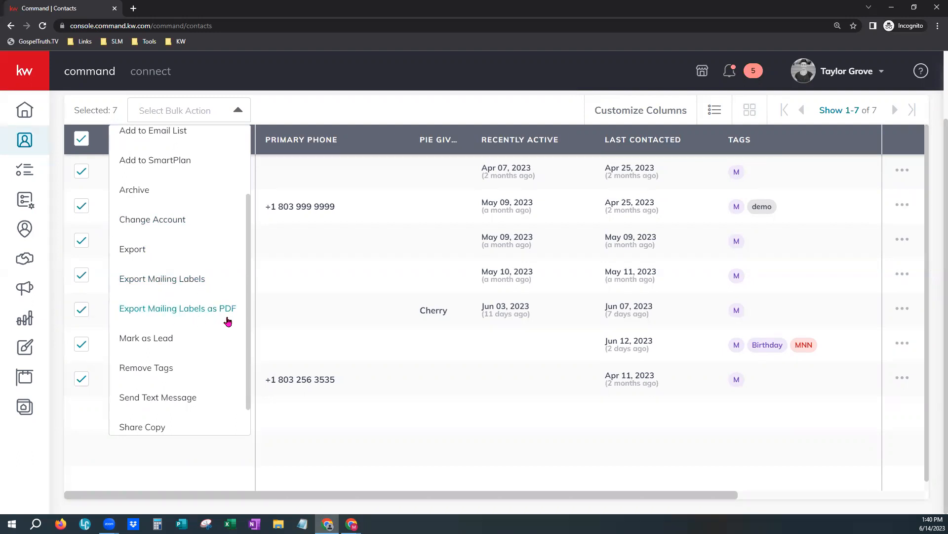
{"action": "scroll", "coordinate": [203, 358], "scroll_direction": "down", "scroll_amount": 1}
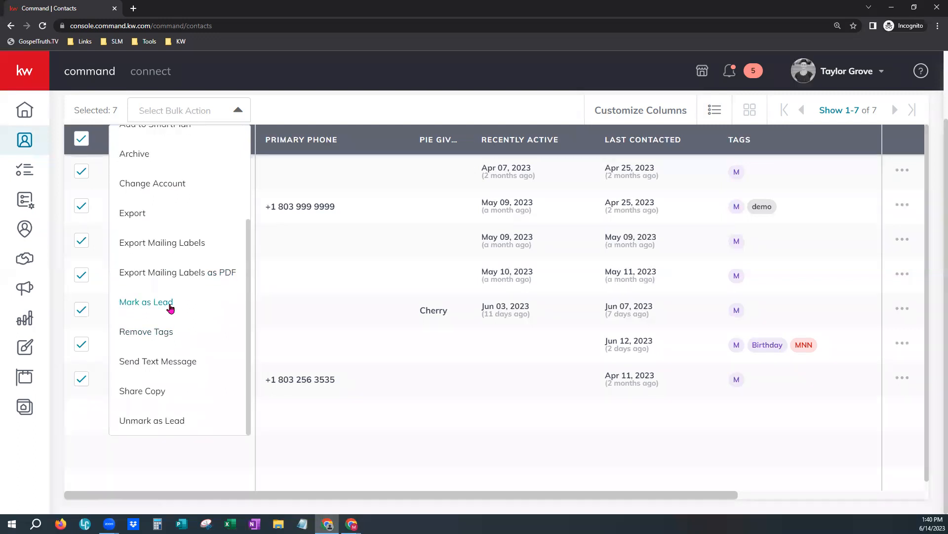
{"action": "left_click", "coordinate": [221, 304]}
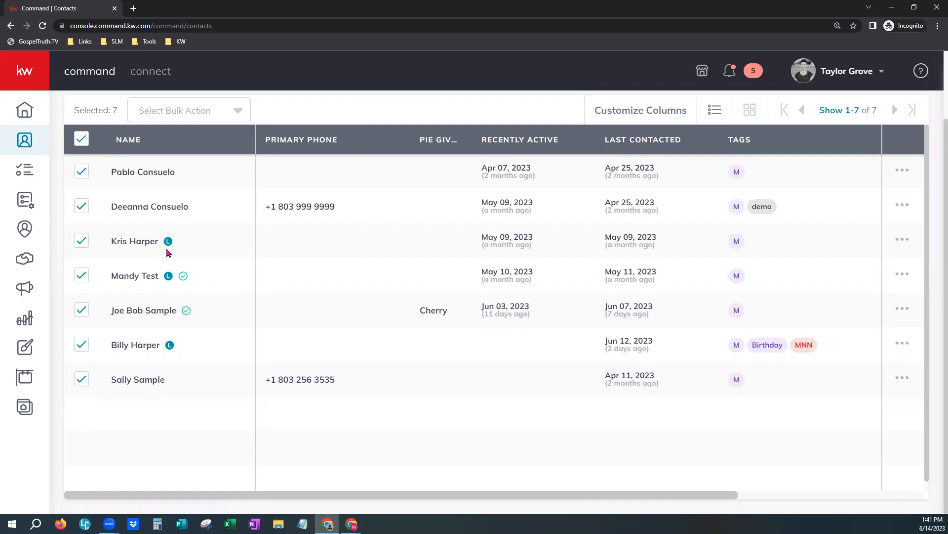
{"action": "left_click", "coordinate": [184, 113]}
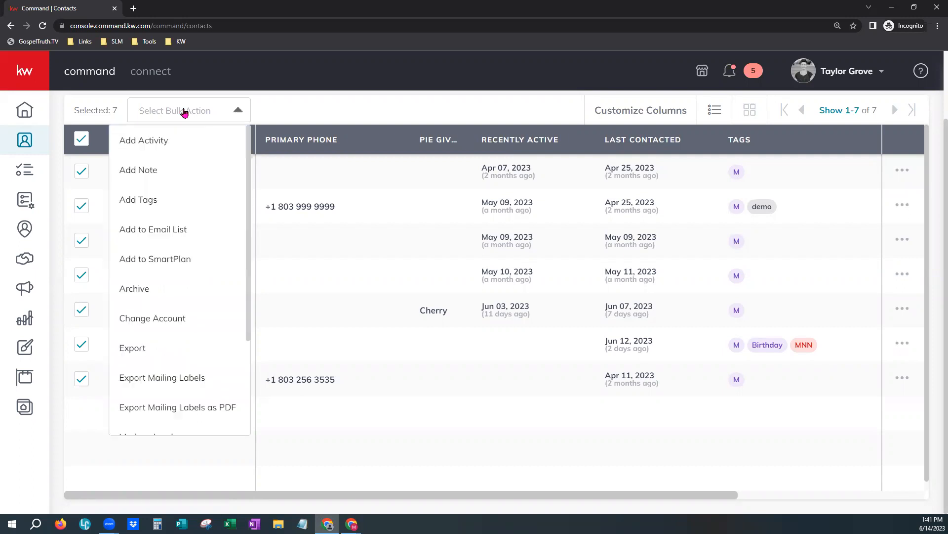
{"action": "scroll", "coordinate": [203, 365], "scroll_direction": "down", "scroll_amount": 3}
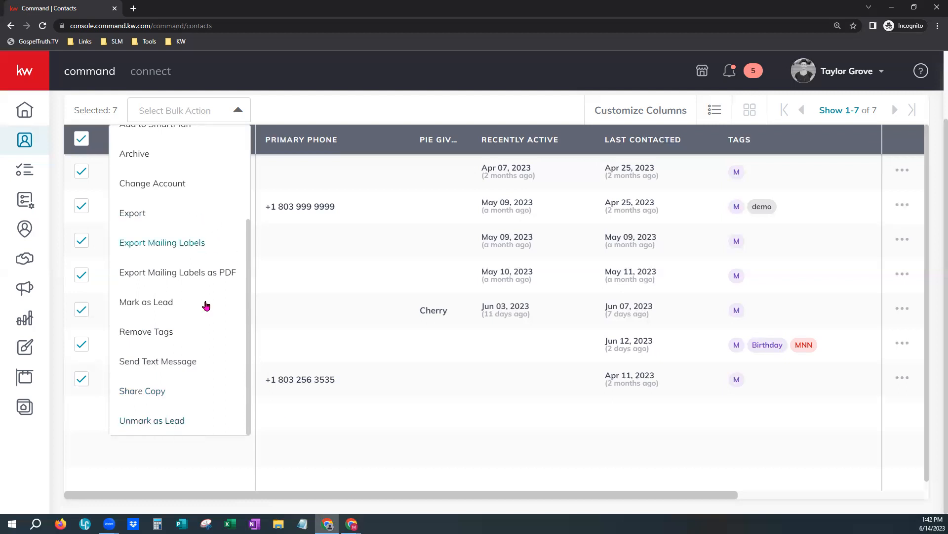
{"action": "scroll", "coordinate": [222, 405], "scroll_direction": "up", "scroll_amount": 5}
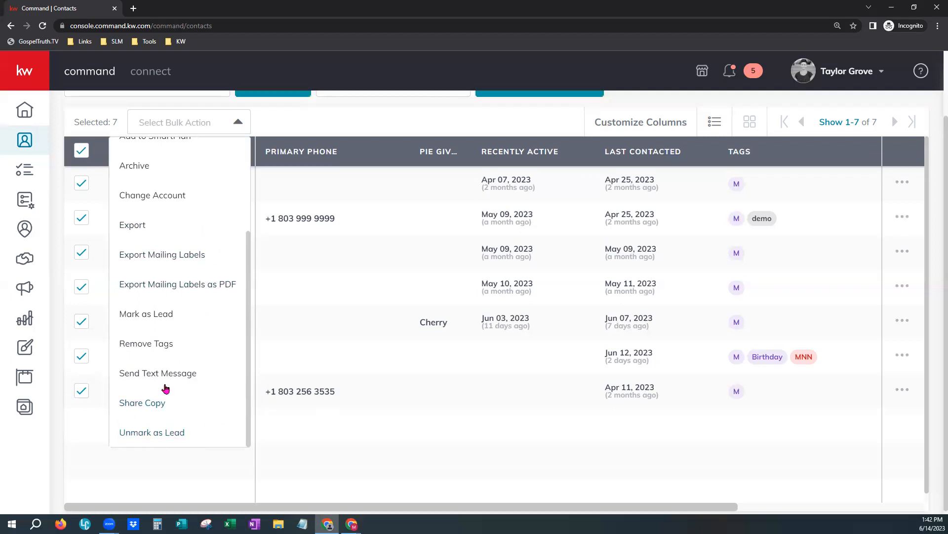
{"action": "left_click", "coordinate": [359, 325]}
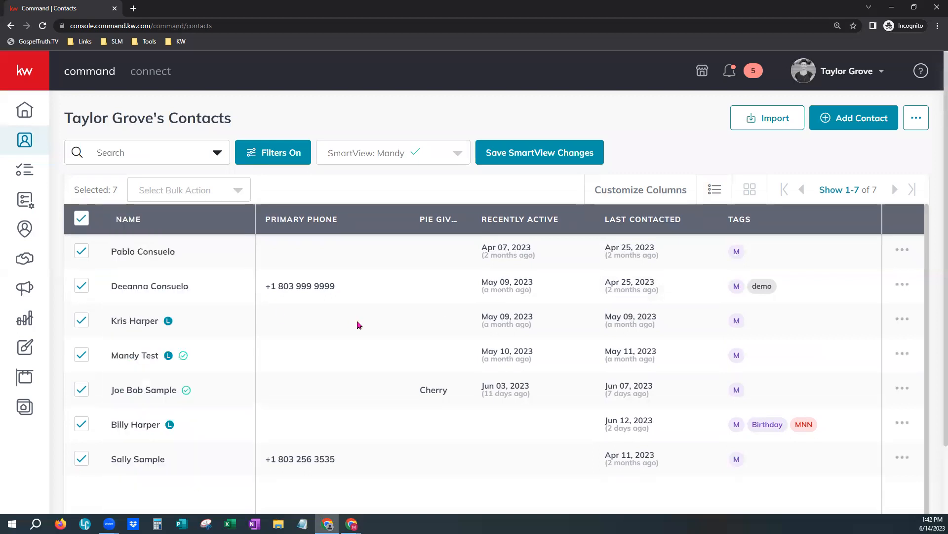
{"action": "left_click", "coordinate": [80, 219]}
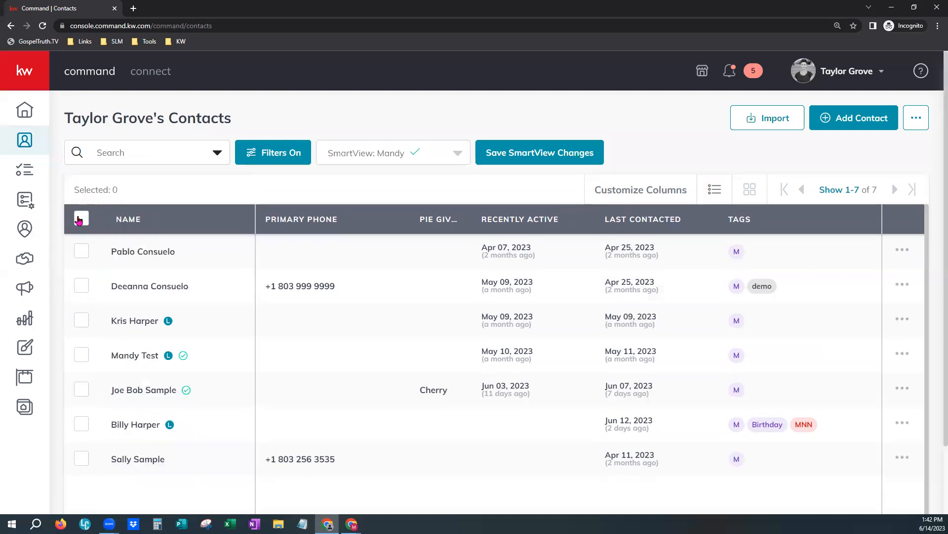
Try selecting all contacts at once and a few contacts individually, clearing the selection each time.
{"action": "left_click", "coordinate": [80, 219]}
{"action": "left_click", "coordinate": [80, 219]}
{"action": "left_click", "coordinate": [81, 251]}
{"action": "left_click", "coordinate": [81, 285]}
{"action": "left_click", "coordinate": [81, 389]}
{"action": "left_click", "coordinate": [82, 251]}
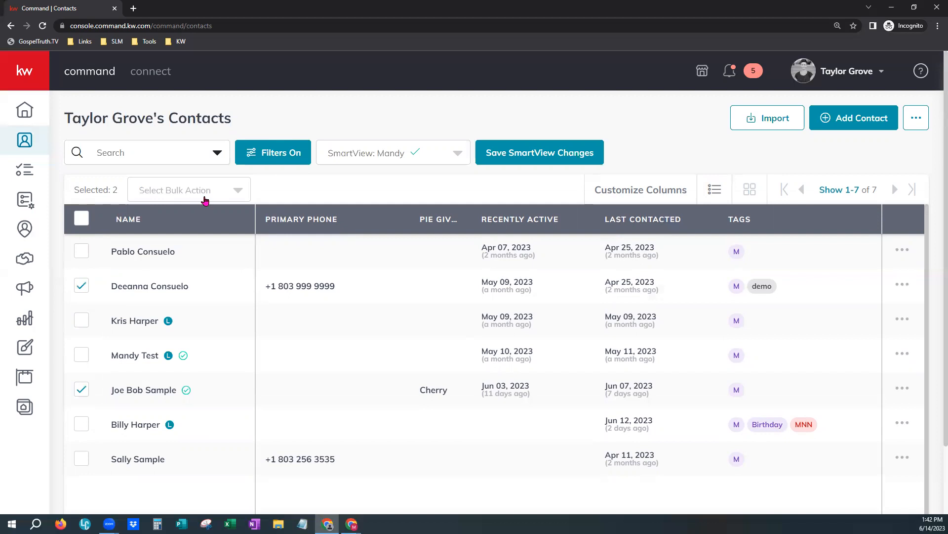
{"action": "left_click", "coordinate": [82, 287]}
{"action": "left_click", "coordinate": [80, 389]}
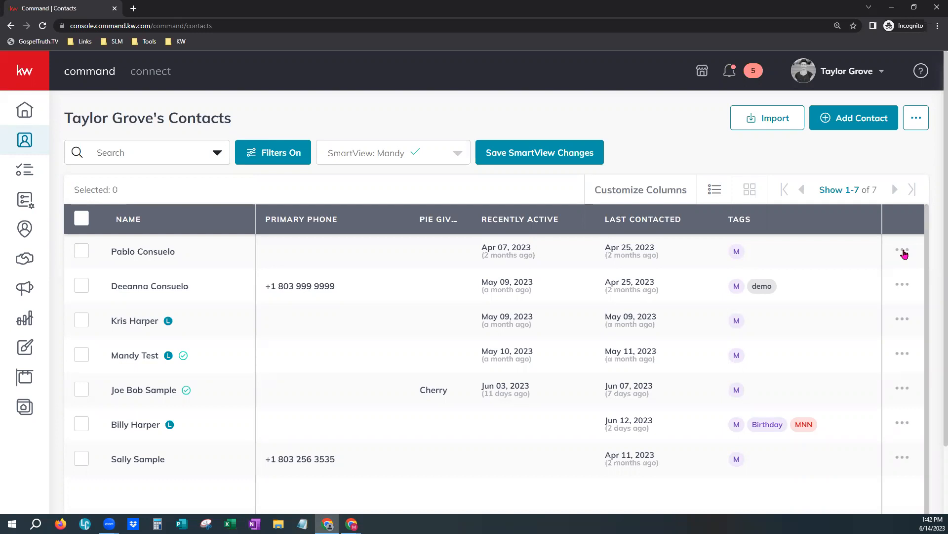
Review the individual actions available for the first contact in the list without choosing one.
{"action": "left_click", "coordinate": [904, 252]}
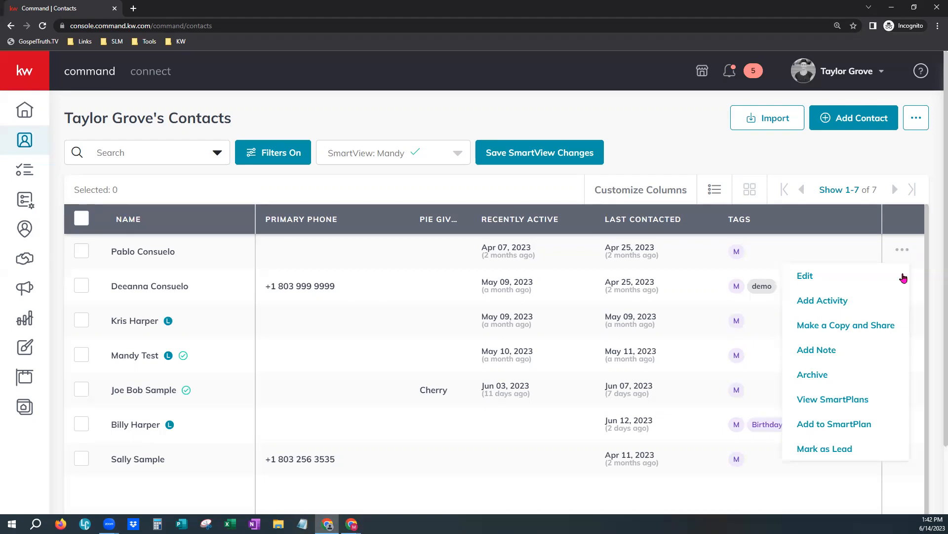
{"action": "left_click", "coordinate": [911, 250]}
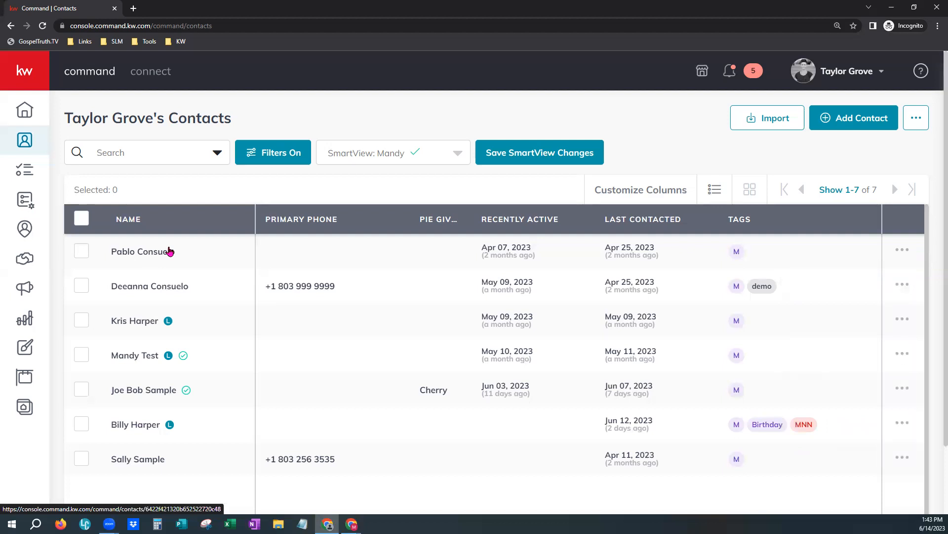
Open the contact filters, collapse the expanded sections, and examine the full range of basic filter categories.
{"action": "left_click", "coordinate": [276, 155]}
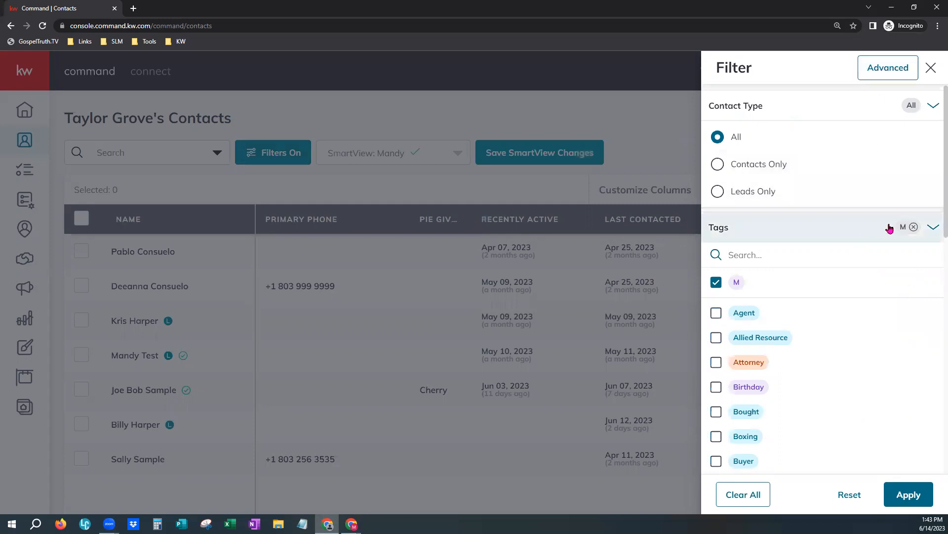
{"action": "left_click", "coordinate": [931, 228]}
{"action": "left_click", "coordinate": [933, 297]}
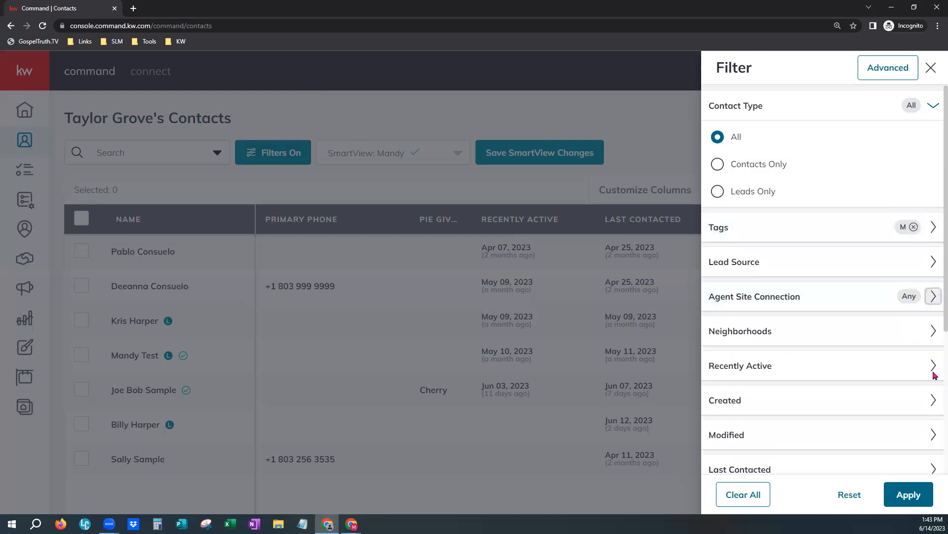
{"action": "left_click", "coordinate": [932, 105]}
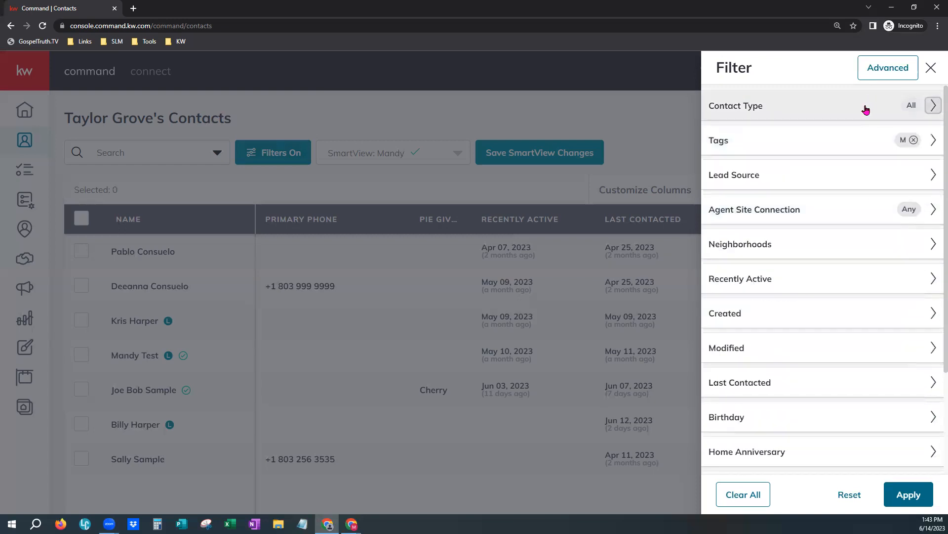
{"action": "scroll", "coordinate": [821, 284], "scroll_direction": "down", "scroll_amount": 1}
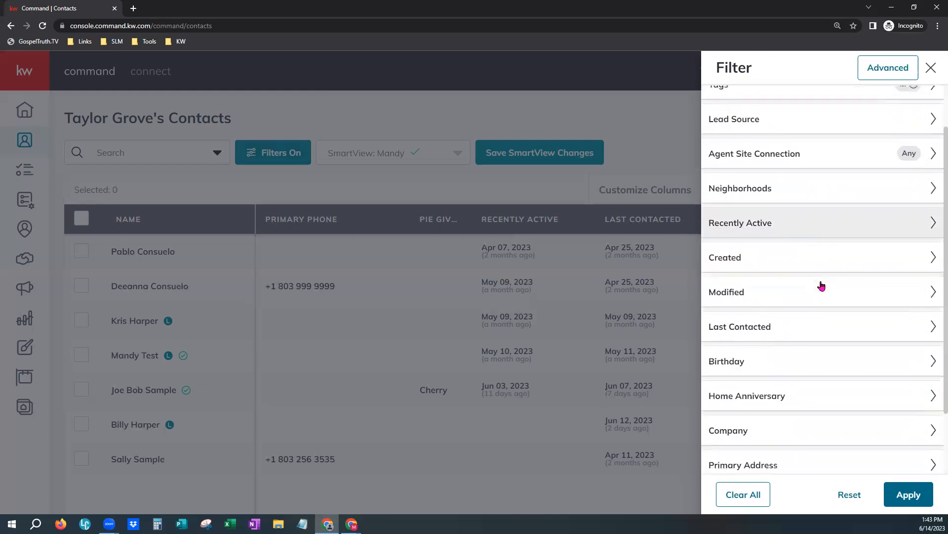
{"action": "scroll", "coordinate": [821, 285], "scroll_direction": "down", "scroll_amount": 2}
{"action": "scroll", "coordinate": [853, 446], "scroll_direction": "up", "scroll_amount": 3}
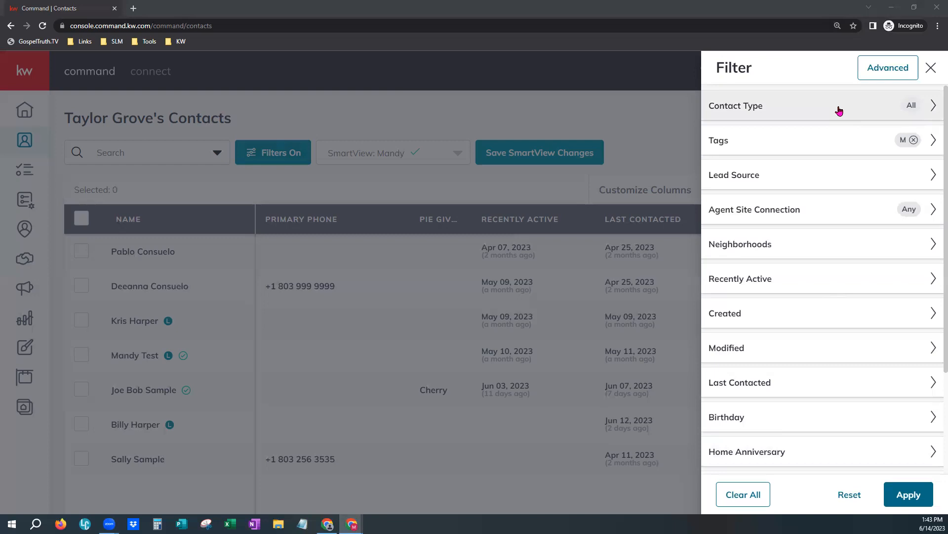
Switch to the advanced filter and review the condition and value choices of the Tags filter without changing them.
{"action": "left_click", "coordinate": [878, 75]}
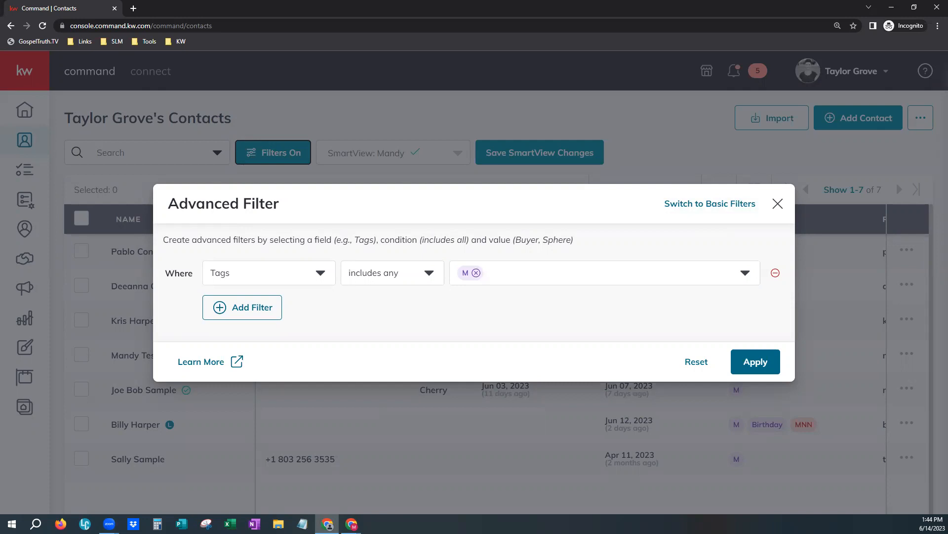
{"action": "left_click", "coordinate": [434, 274]}
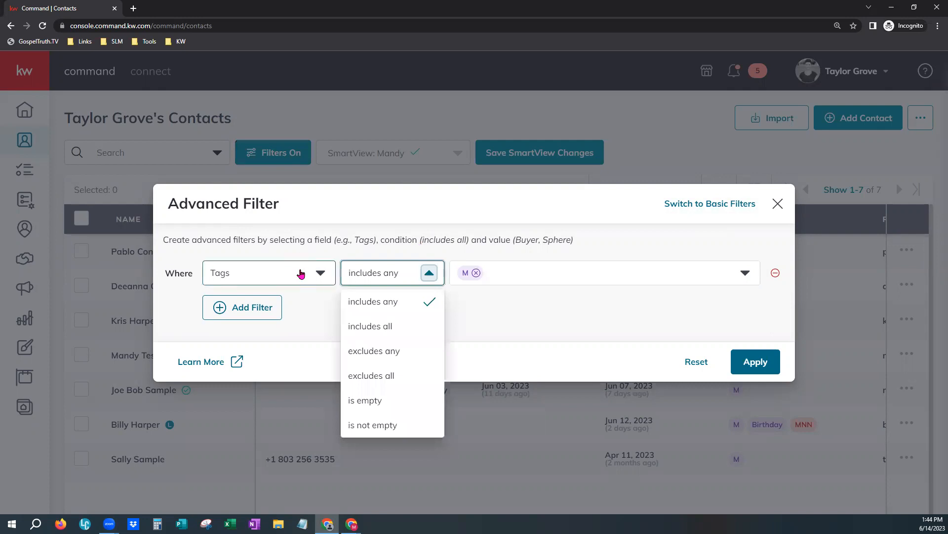
{"action": "left_click", "coordinate": [529, 314]}
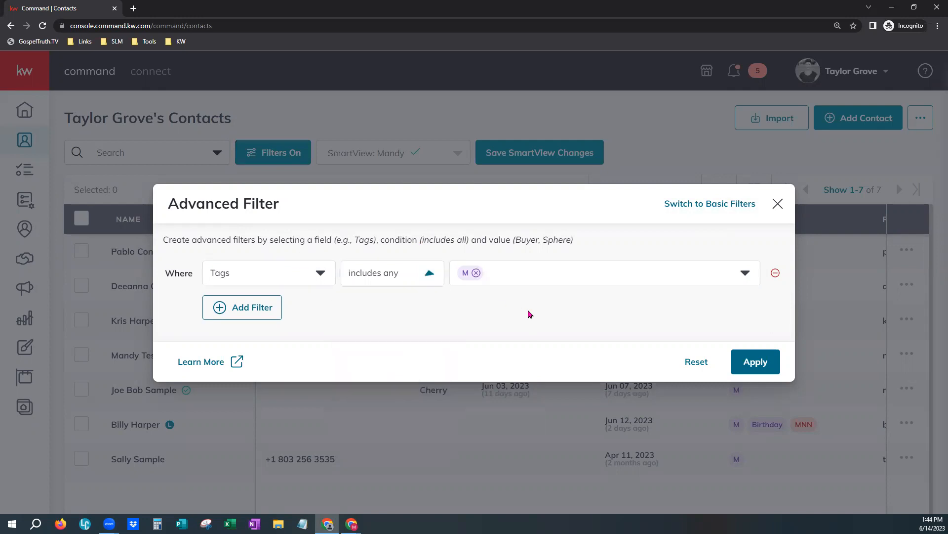
{"action": "left_click", "coordinate": [542, 279]}
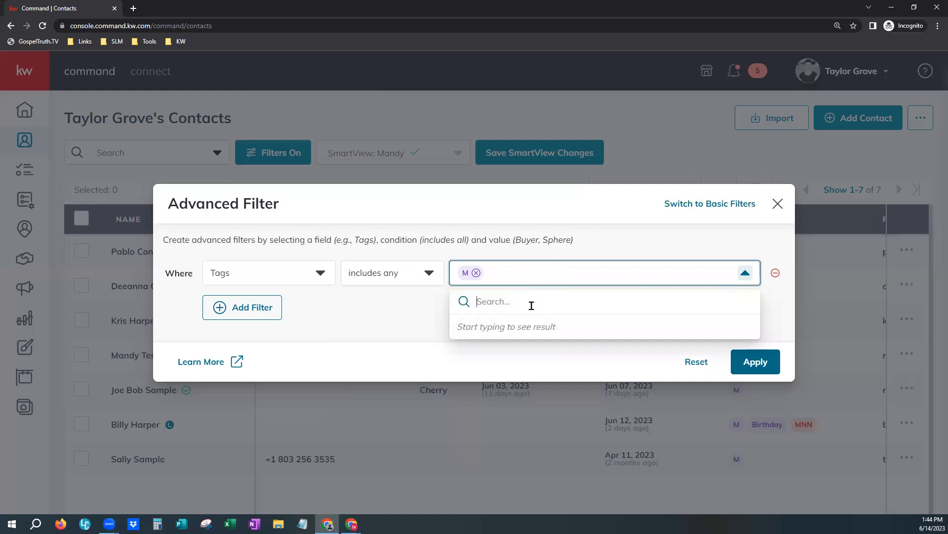
Change the advanced filter's field from Tags to Agent Site Connection with the value Connected.
{"action": "left_click", "coordinate": [326, 271]}
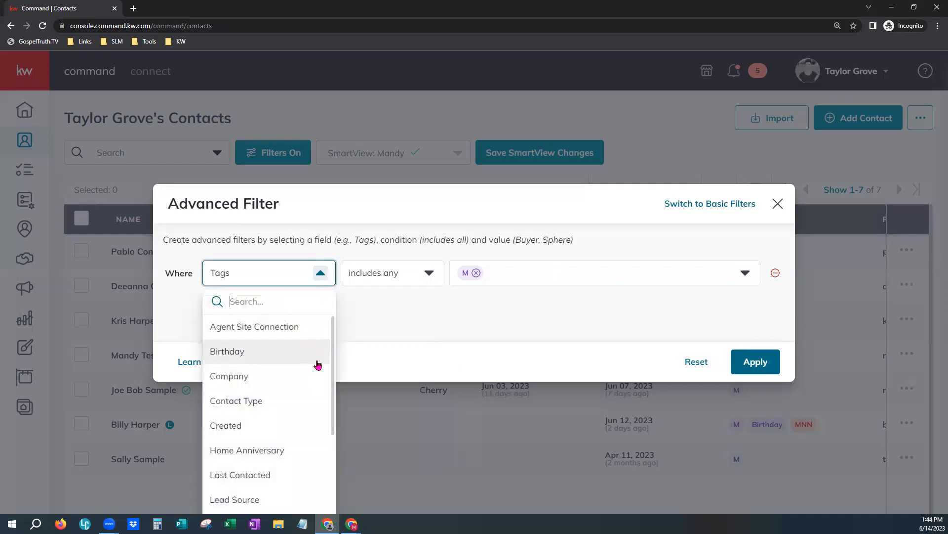
{"action": "left_click", "coordinate": [278, 335]}
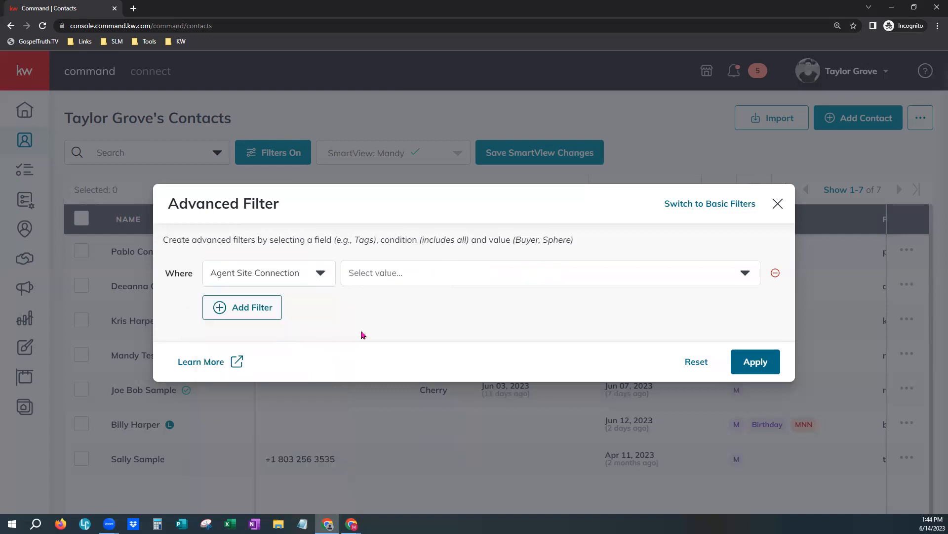
{"action": "left_click", "coordinate": [367, 275]}
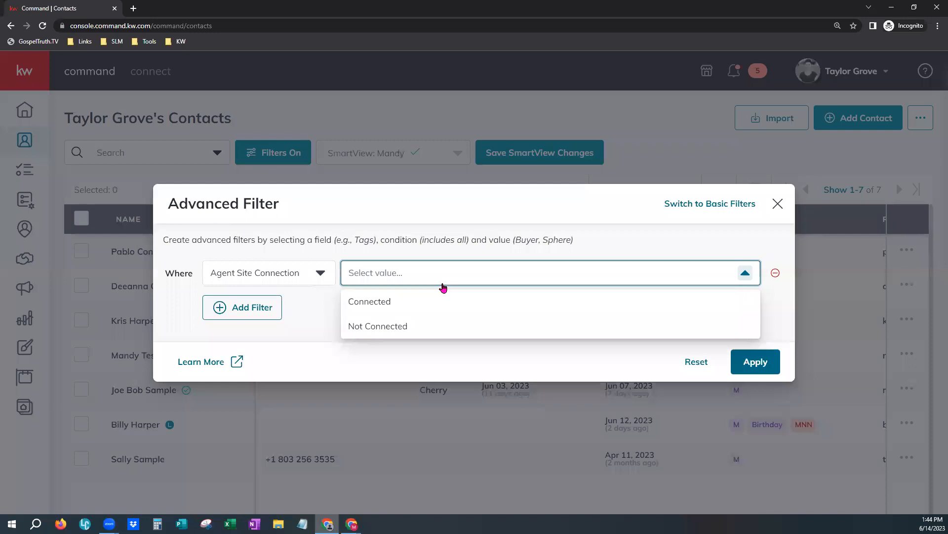
{"action": "left_click", "coordinate": [410, 301]}
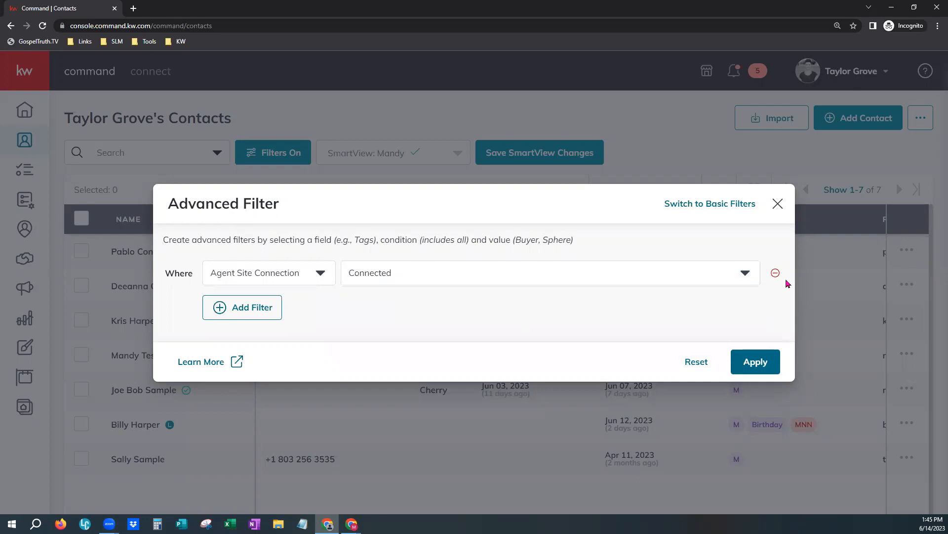
Add a second filter row and set the Agent Site Connection value to Not Connected.
{"action": "left_click", "coordinate": [251, 318]}
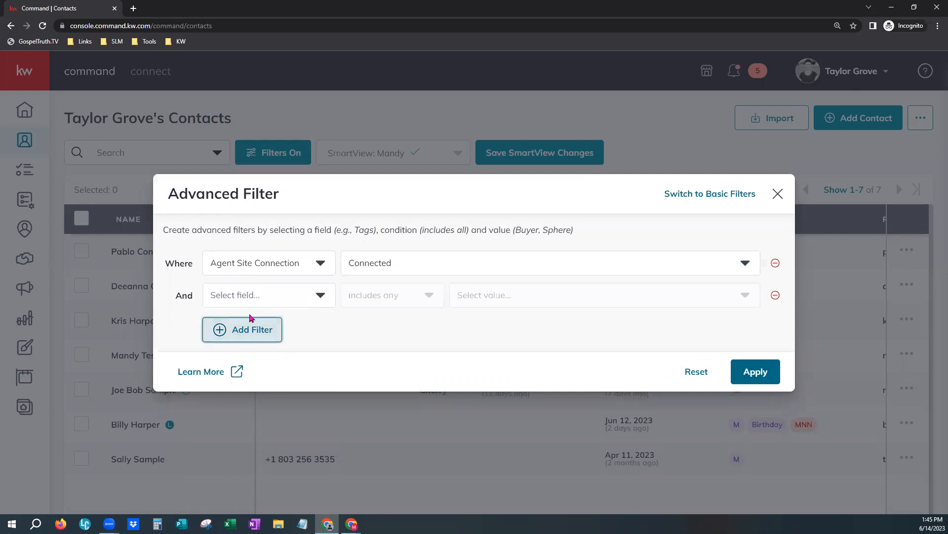
{"action": "left_click", "coordinate": [297, 295]}
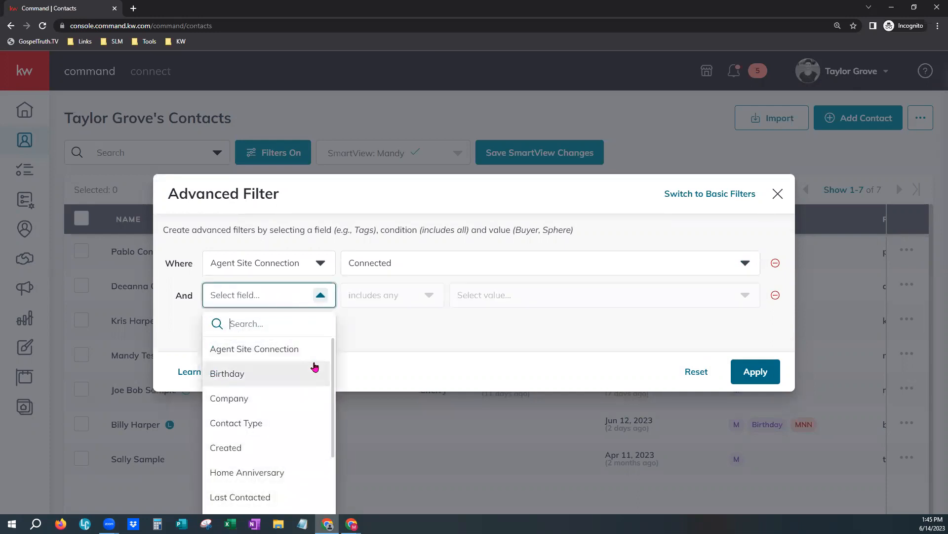
{"action": "left_click", "coordinate": [393, 263]}
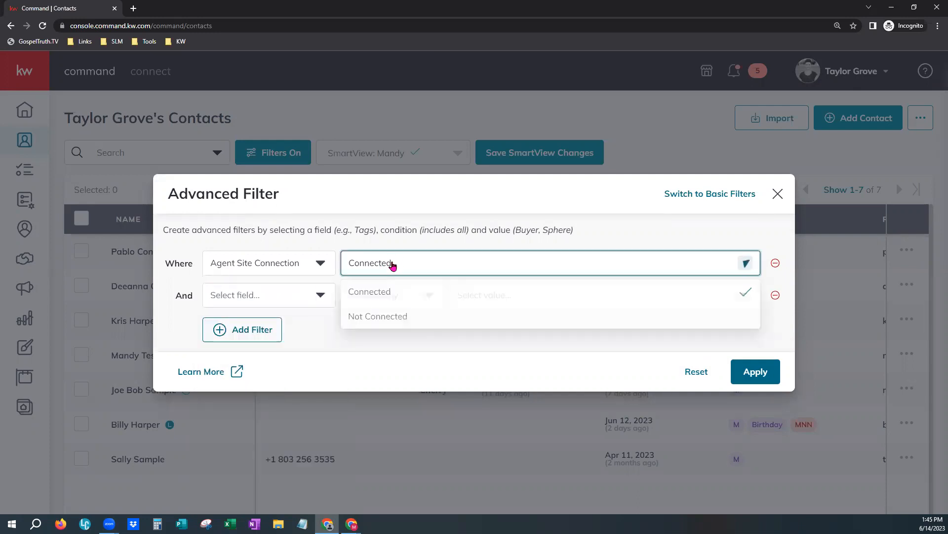
{"action": "left_click", "coordinate": [384, 316]}
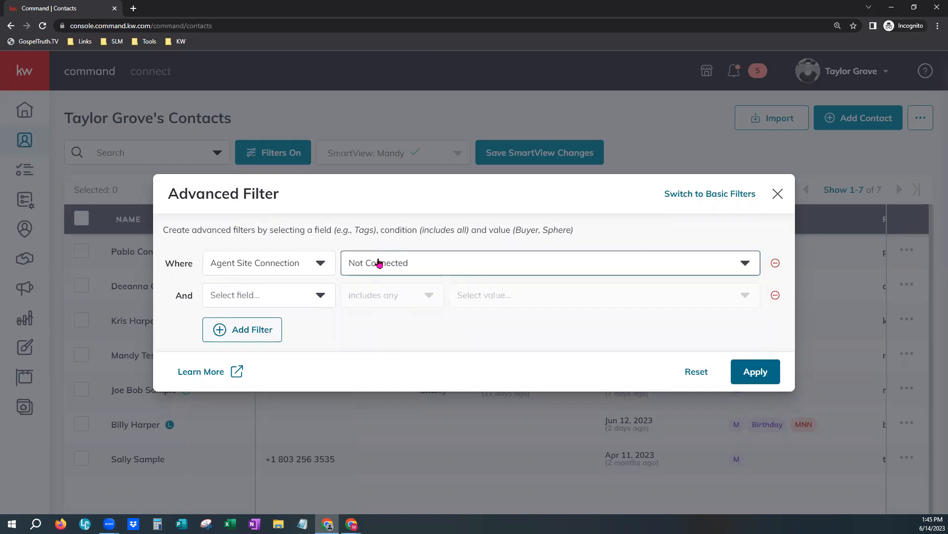
Review all fields available for the second filter row and choose Neighborhoods.
{"action": "left_click", "coordinate": [327, 298]}
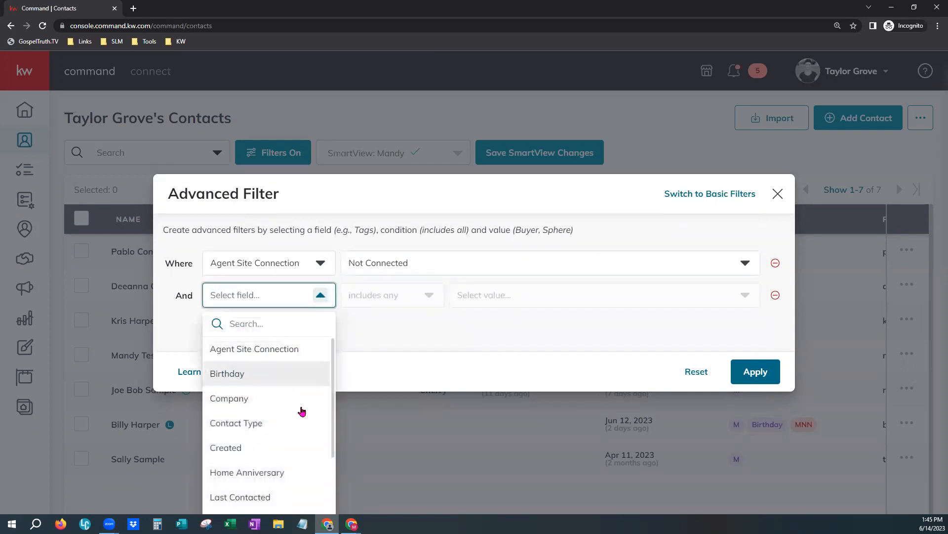
{"action": "scroll", "coordinate": [303, 412], "scroll_direction": "down", "scroll_amount": 3}
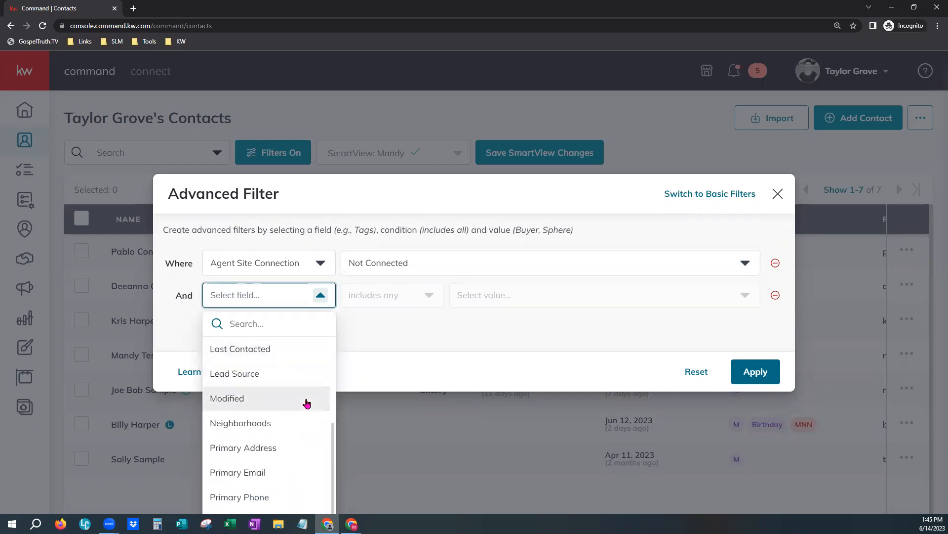
{"action": "scroll", "coordinate": [307, 403], "scroll_direction": "down", "scroll_amount": 1}
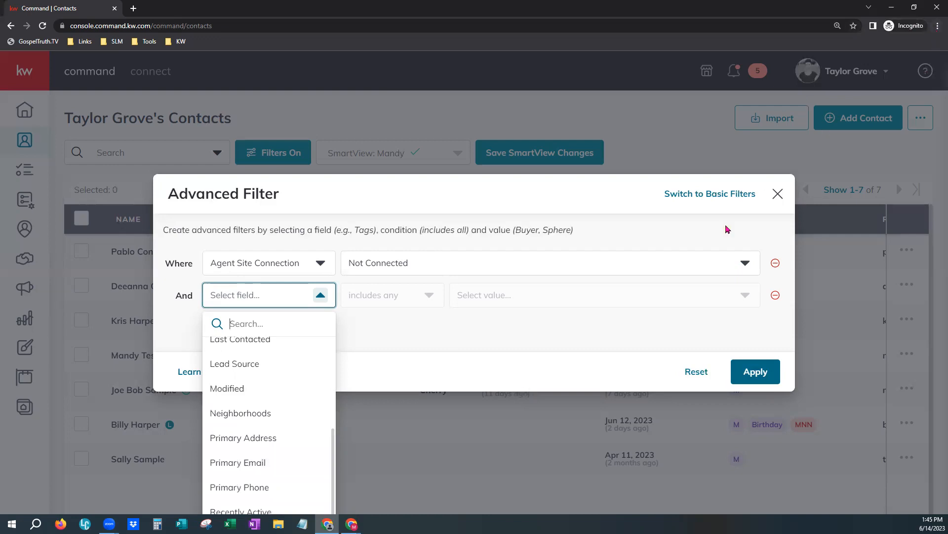
{"action": "key", "text": "ctrl+minus"}
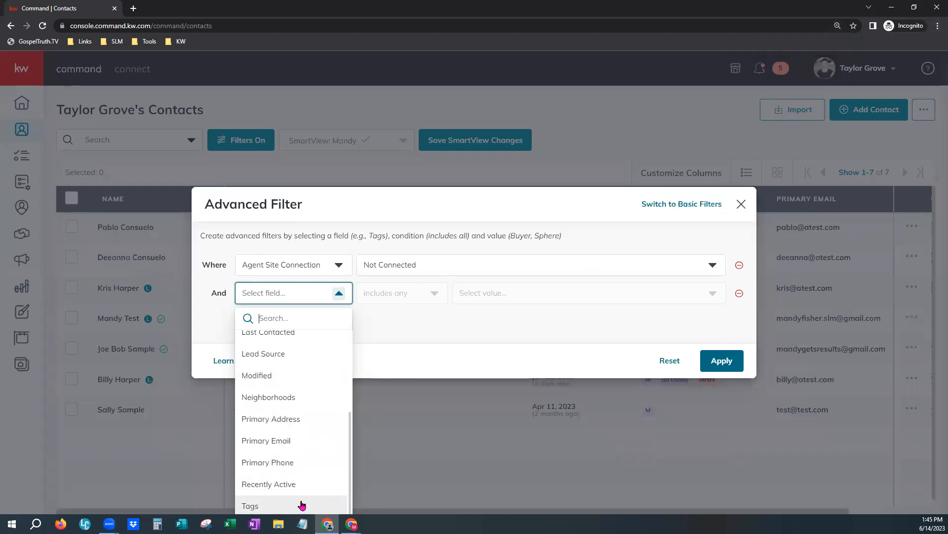
{"action": "scroll", "coordinate": [324, 475], "scroll_direction": "up", "scroll_amount": 1}
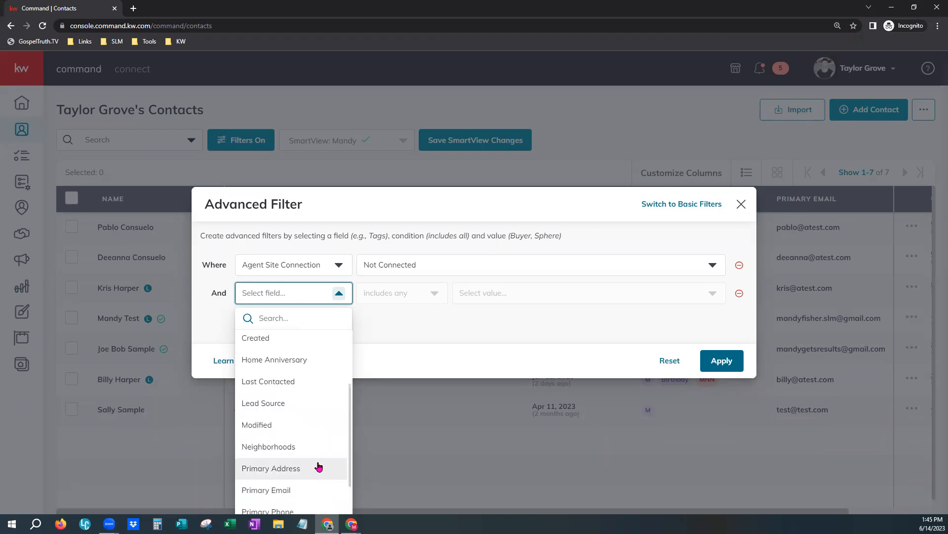
{"action": "scroll", "coordinate": [296, 408], "scroll_direction": "up", "scroll_amount": 1}
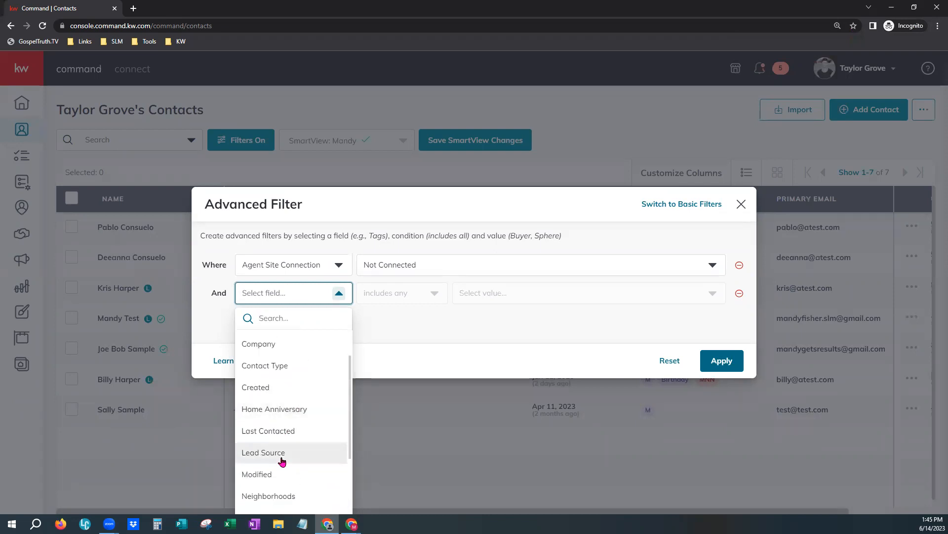
{"action": "scroll", "coordinate": [320, 435], "scroll_direction": "up", "scroll_amount": 1}
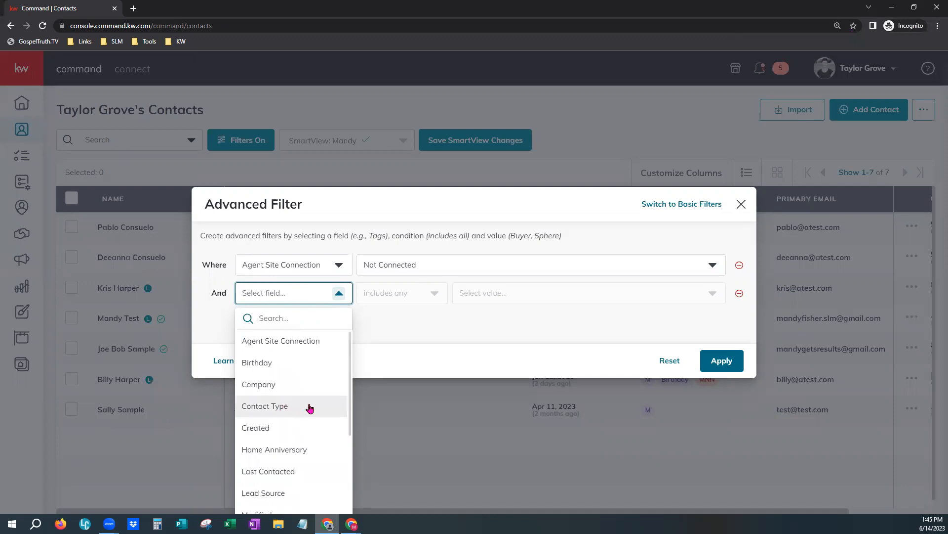
{"action": "scroll", "coordinate": [319, 393], "scroll_direction": "down", "scroll_amount": 1}
{"action": "scroll", "coordinate": [322, 394], "scroll_direction": "down", "scroll_amount": 1}
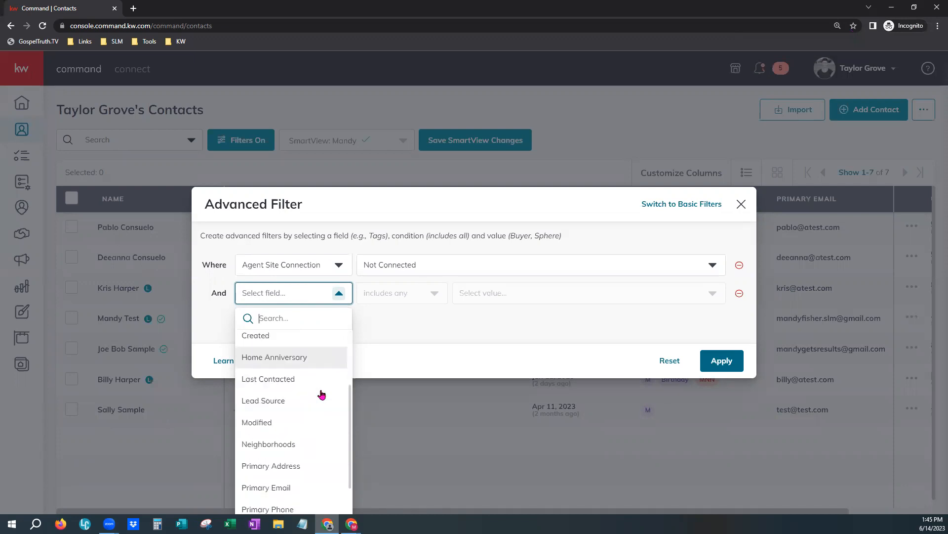
{"action": "scroll", "coordinate": [321, 387], "scroll_direction": "down", "scroll_amount": 1}
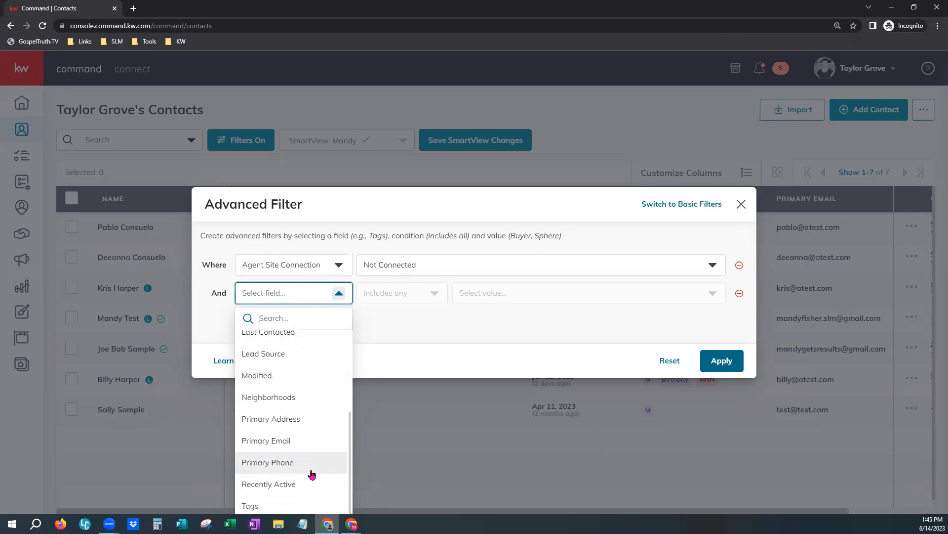
{"action": "left_click", "coordinate": [292, 397]}
Try combining Agent Site Connection as Connected with Neighborhoods is empty, and remove the Neighborhoods filter.
{"action": "left_click", "coordinate": [398, 265]}
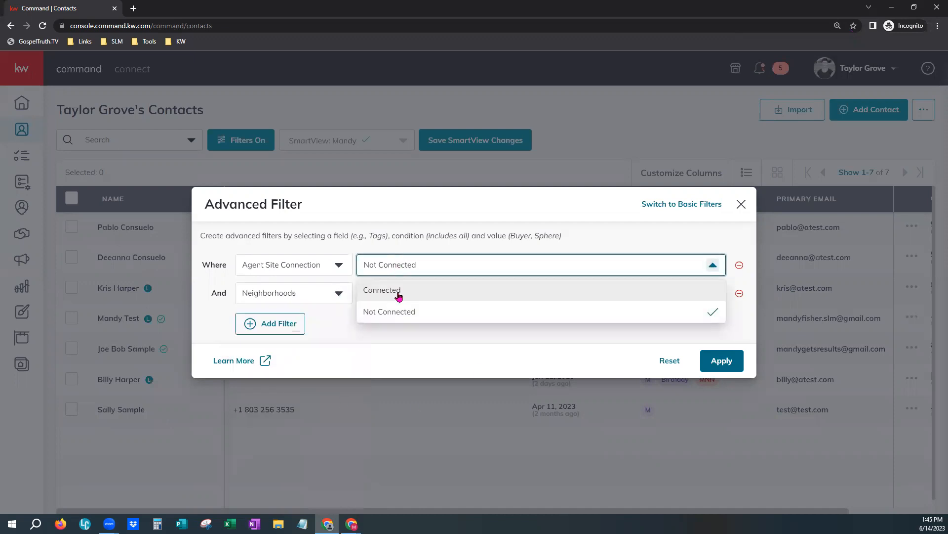
{"action": "left_click", "coordinate": [399, 290]}
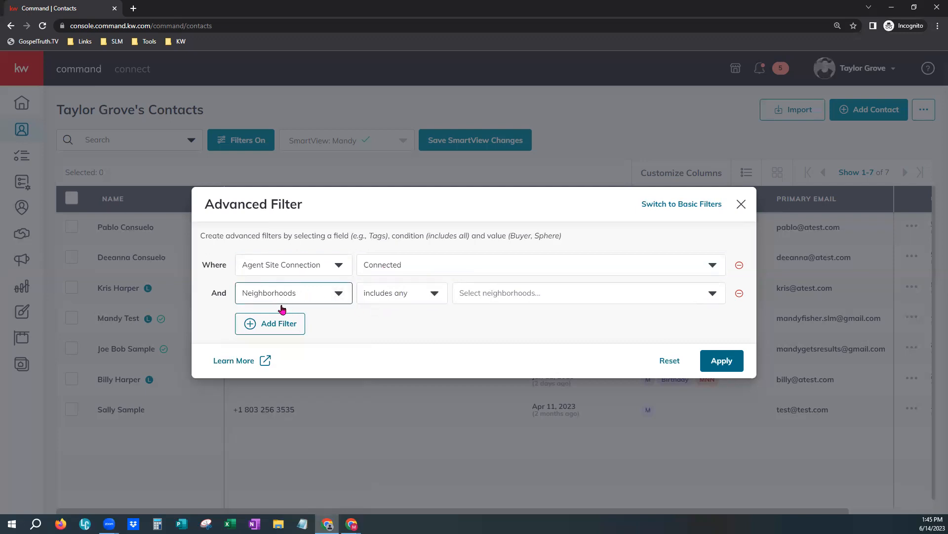
{"action": "left_click", "coordinate": [390, 302]}
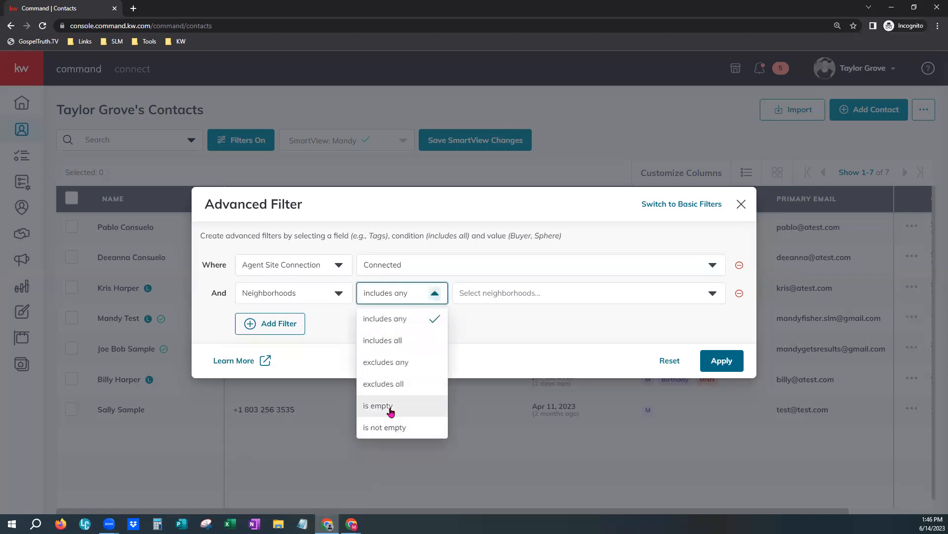
{"action": "left_click", "coordinate": [388, 409]}
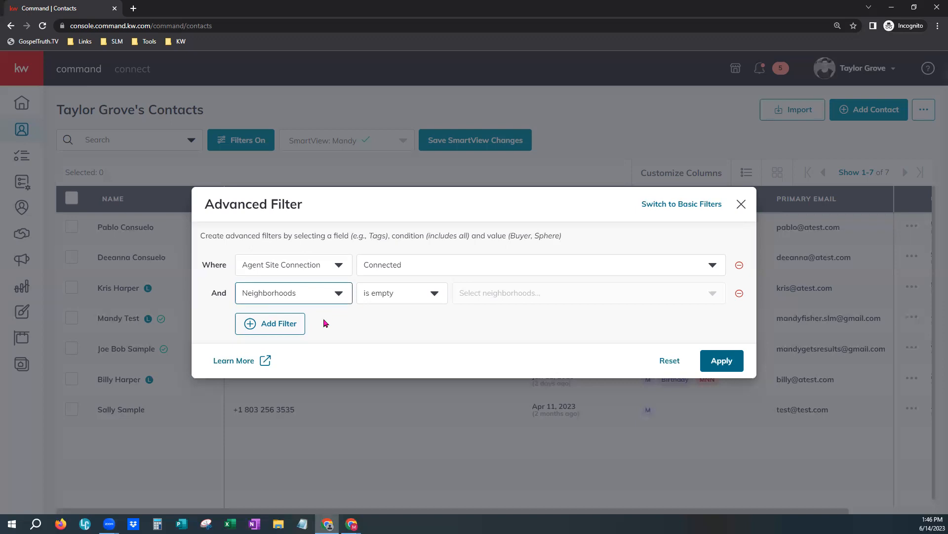
{"action": "left_click", "coordinate": [740, 294]}
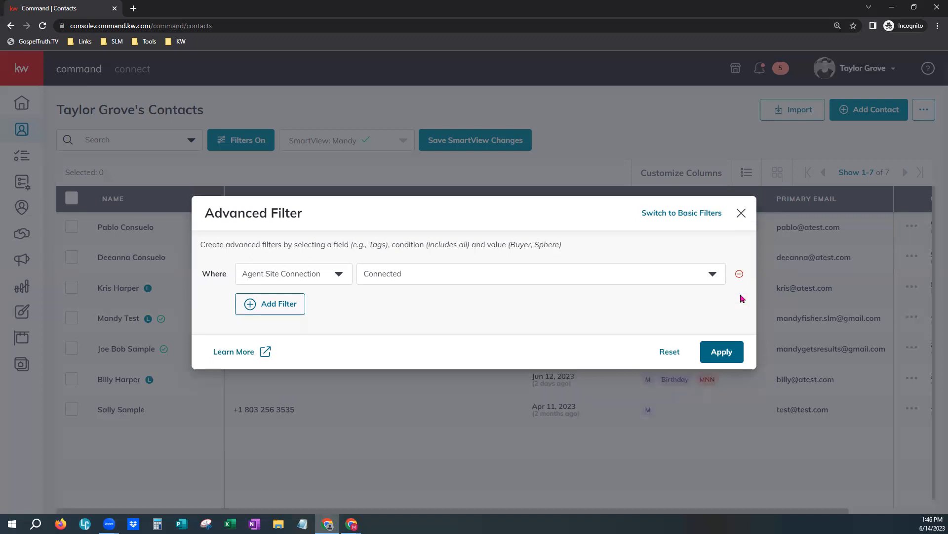
Change the remaining filter's field to Home Anniversary with the condition is empty.
{"action": "left_click", "coordinate": [334, 276]}
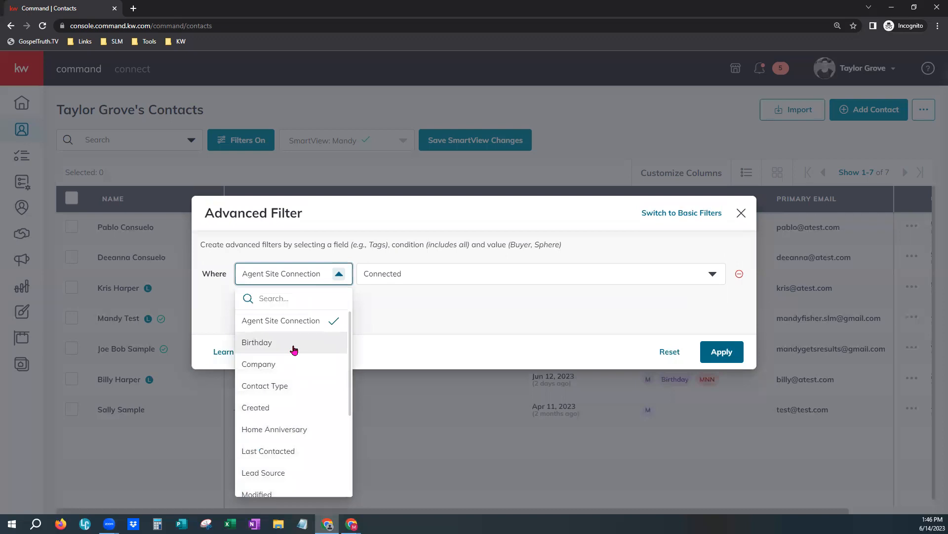
{"action": "scroll", "coordinate": [294, 350], "scroll_direction": "down", "scroll_amount": 2}
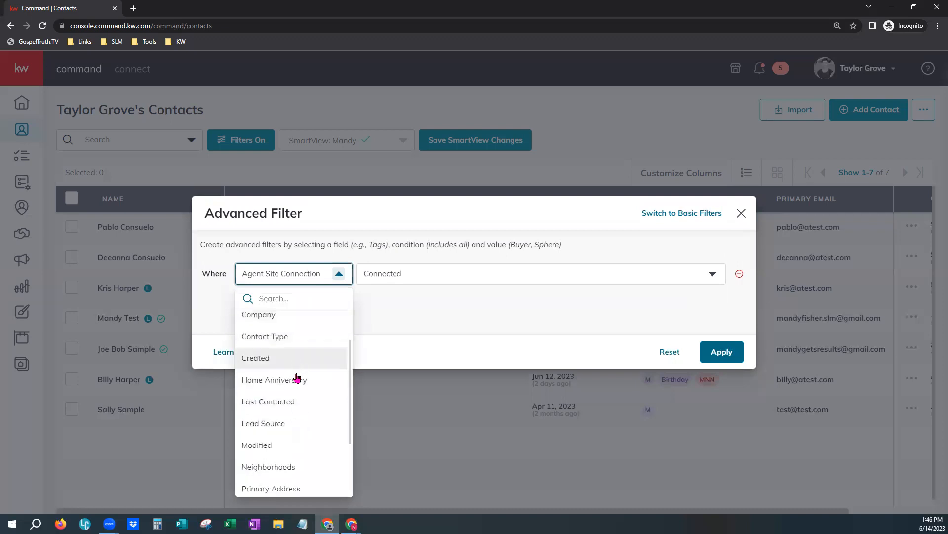
{"action": "left_click", "coordinate": [319, 383]}
{"action": "left_click", "coordinate": [416, 279]}
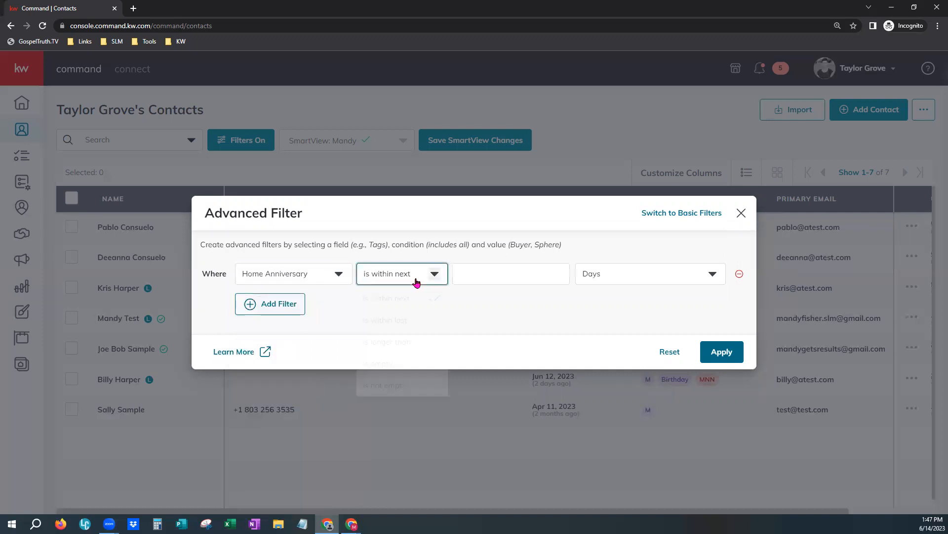
{"action": "left_click", "coordinate": [395, 366]}
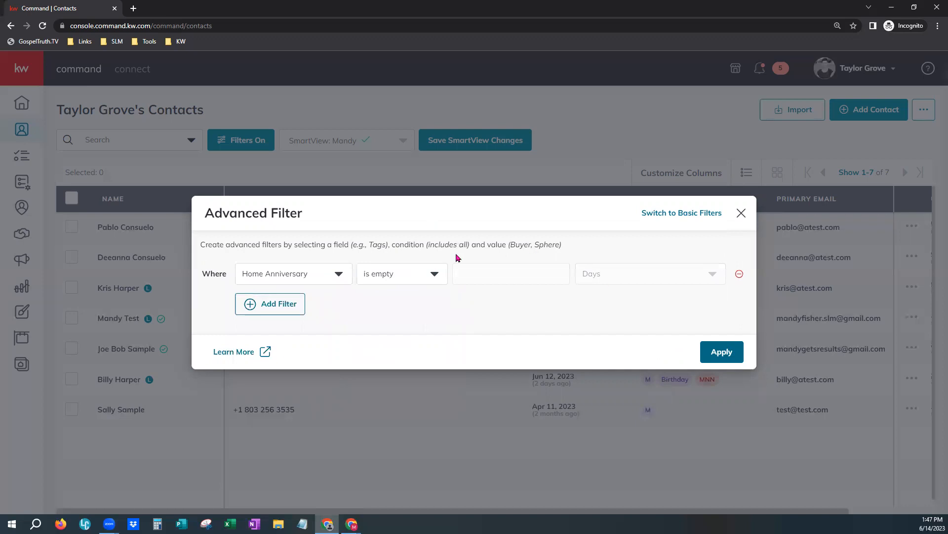
Review the conditions available for the Home Anniversary filter and change the filter's field to Tags.
{"action": "left_click", "coordinate": [735, 352]}
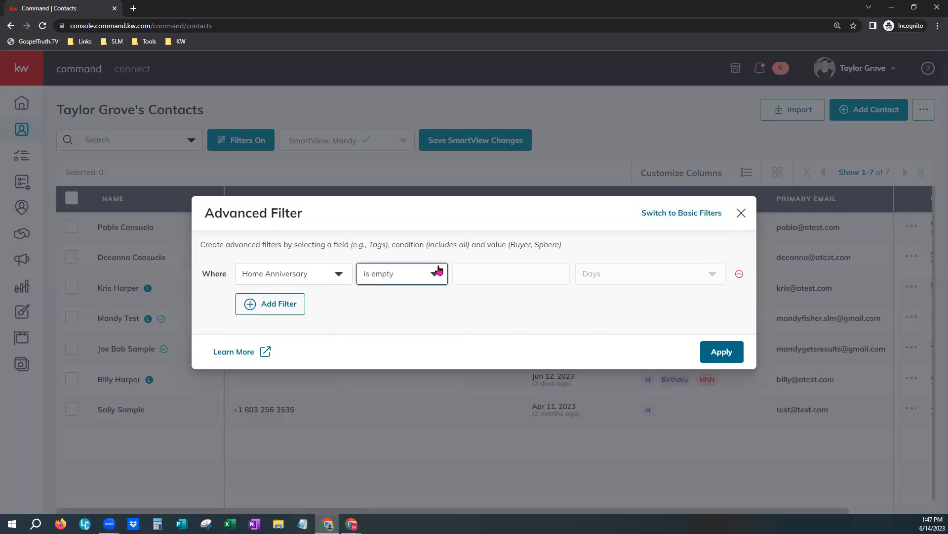
{"action": "left_click", "coordinate": [436, 281]}
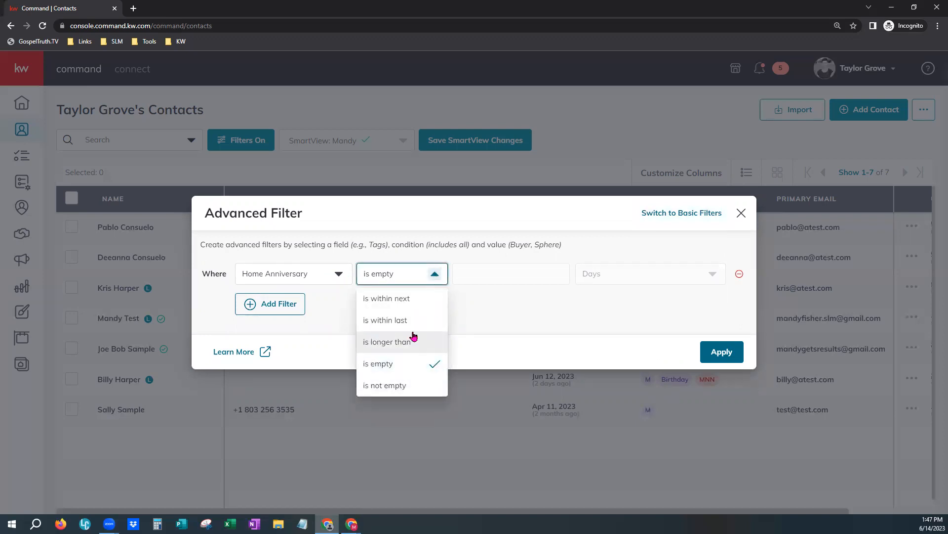
{"action": "left_click", "coordinate": [337, 276]}
{"action": "scroll", "coordinate": [310, 437], "scroll_direction": "down", "scroll_amount": 3}
{"action": "left_click", "coordinate": [250, 486]}
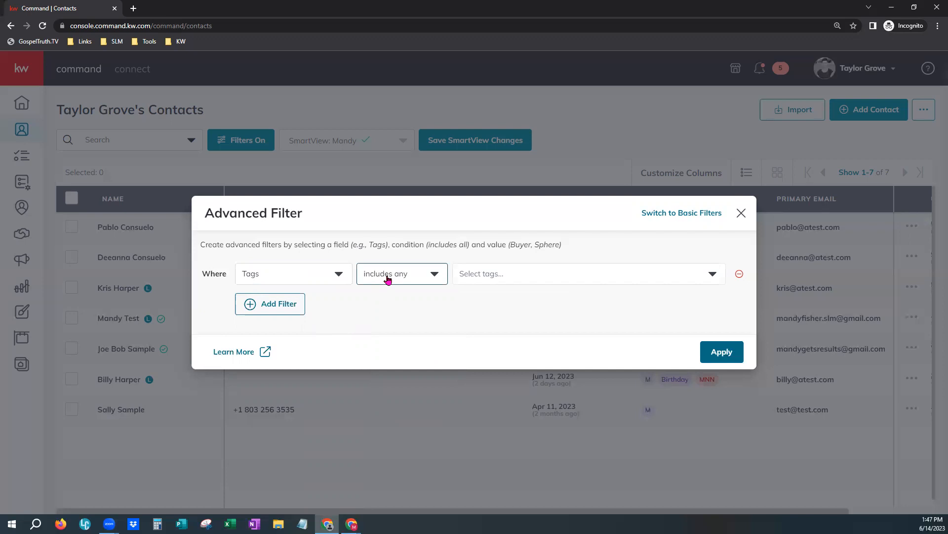
Try the excludes all condition on the Tags filter, and change the condition to is empty.
{"action": "left_click", "coordinate": [388, 278]}
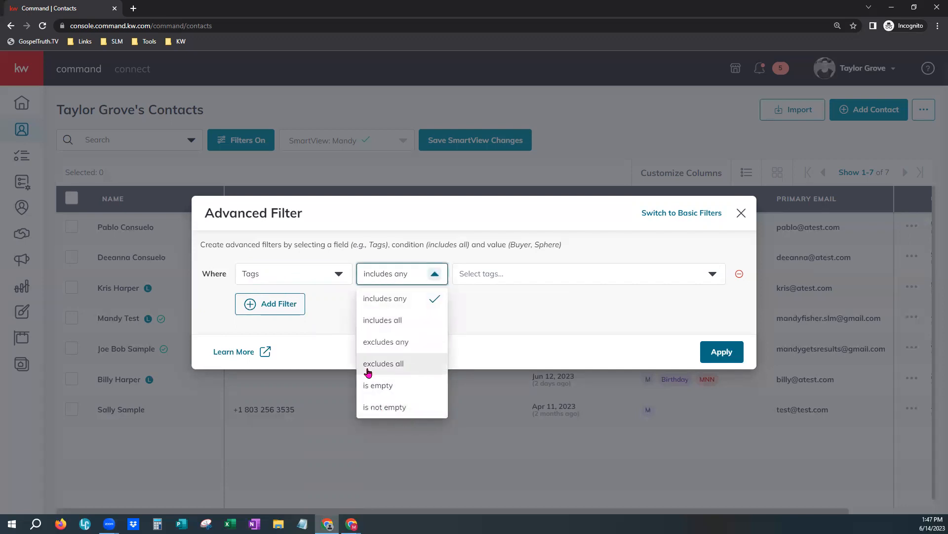
{"action": "left_click", "coordinate": [409, 365]}
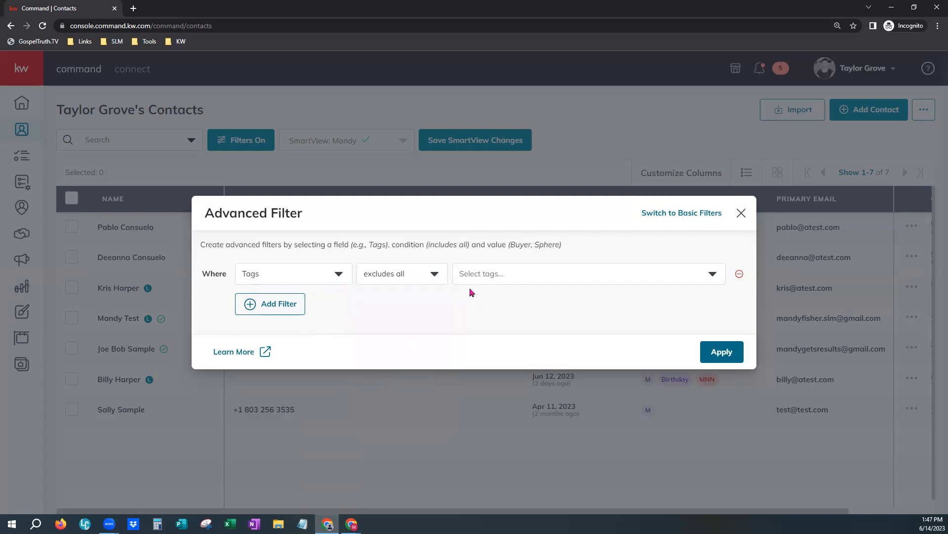
{"action": "left_click", "coordinate": [432, 272]}
{"action": "left_click", "coordinate": [413, 385]}
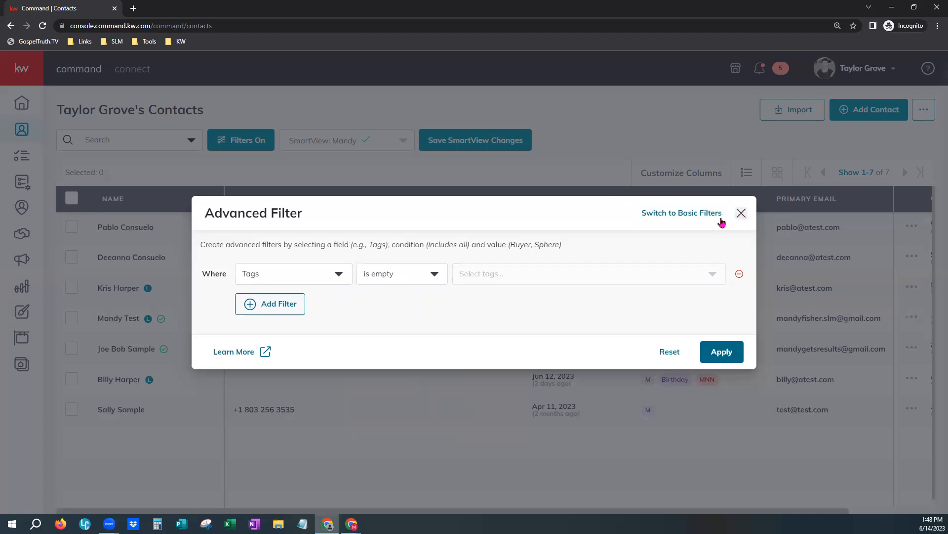
Switch to basic filters, discarding the advanced ones, and set Contact Type to Leads Only.
{"action": "left_click", "coordinate": [685, 218]}
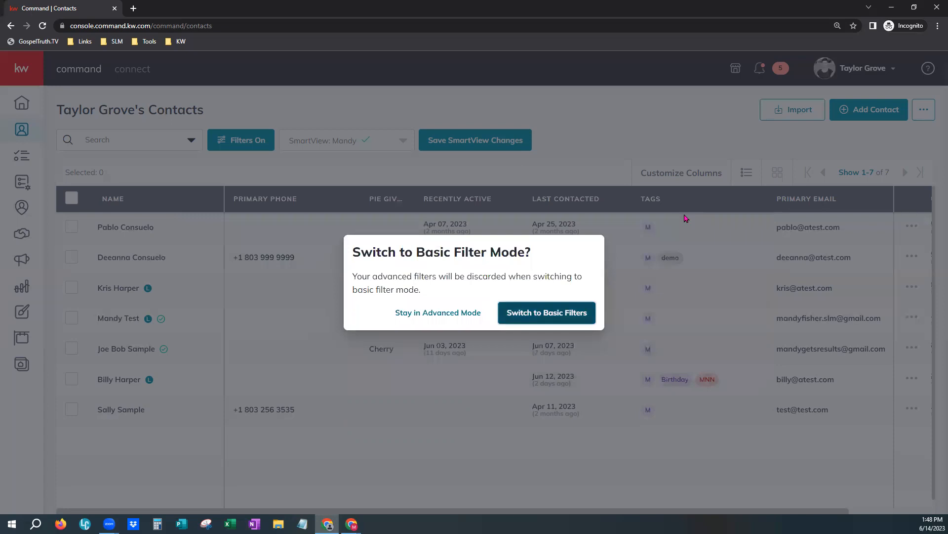
{"action": "left_click", "coordinate": [557, 317]}
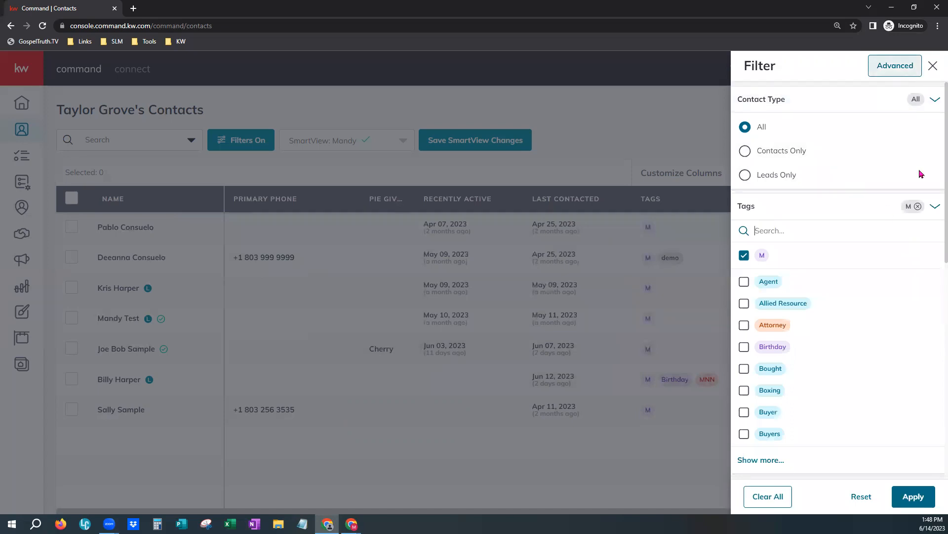
{"action": "left_click", "coordinate": [935, 206]}
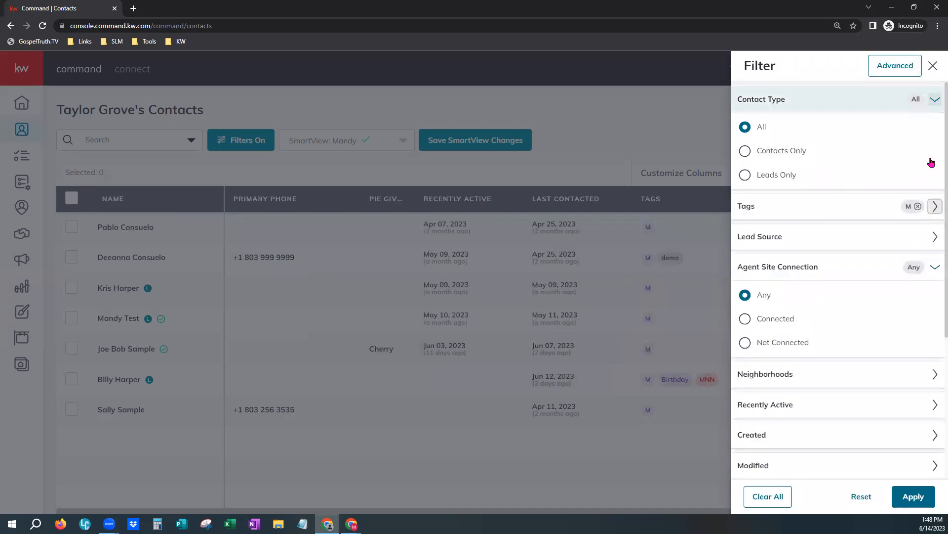
{"action": "left_click", "coordinate": [935, 266]}
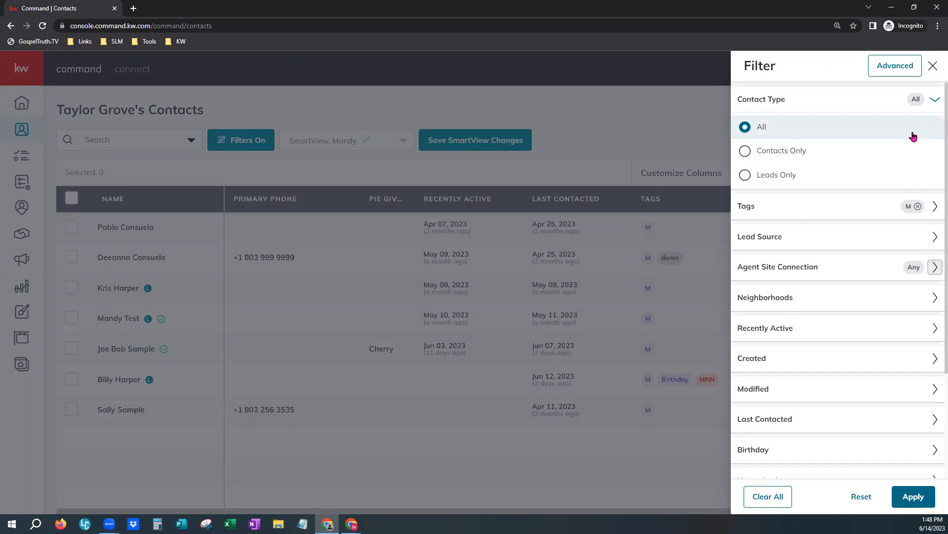
{"action": "left_click", "coordinate": [750, 176]}
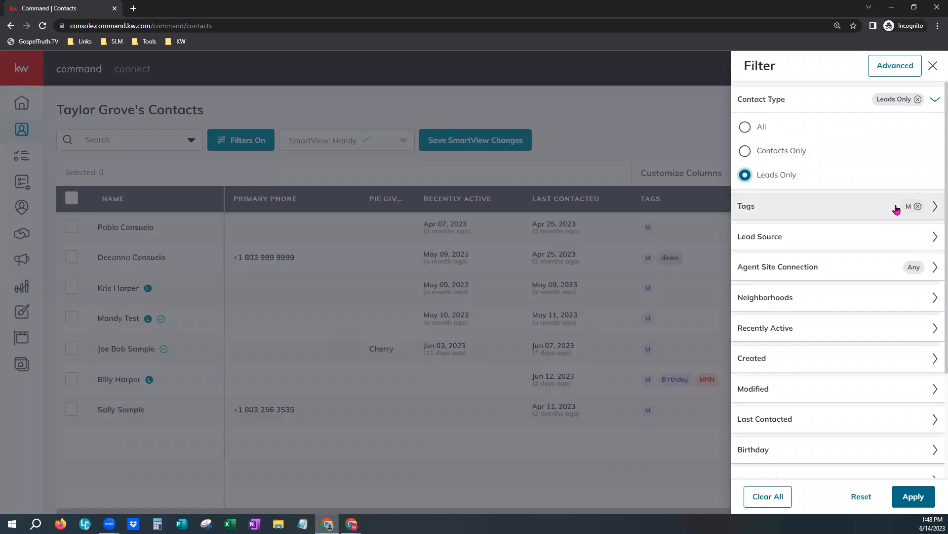
Search the Tags filter for test, clear the search, and collapse the Tags and Contact Type sections.
{"action": "left_click", "coordinate": [878, 210]}
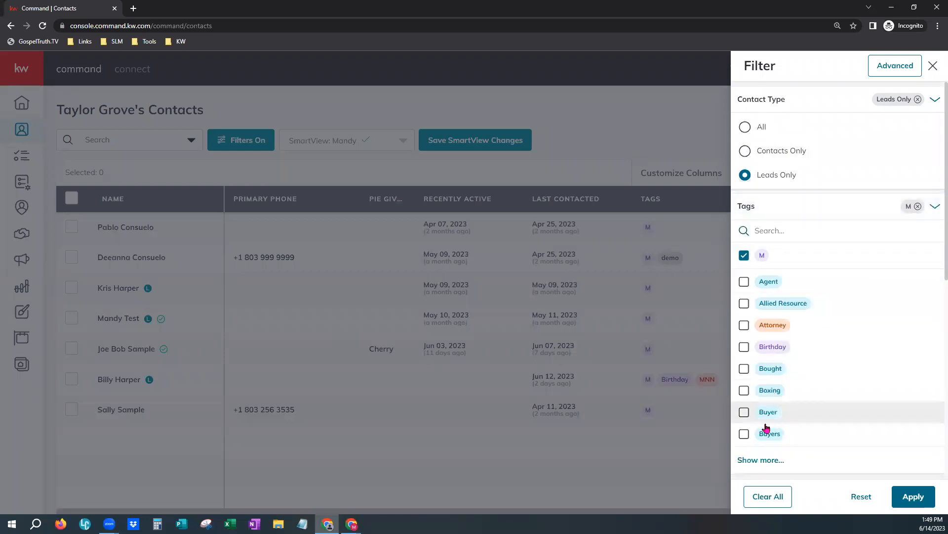
{"action": "left_click", "coordinate": [781, 229]}
{"action": "type", "text": "test"}
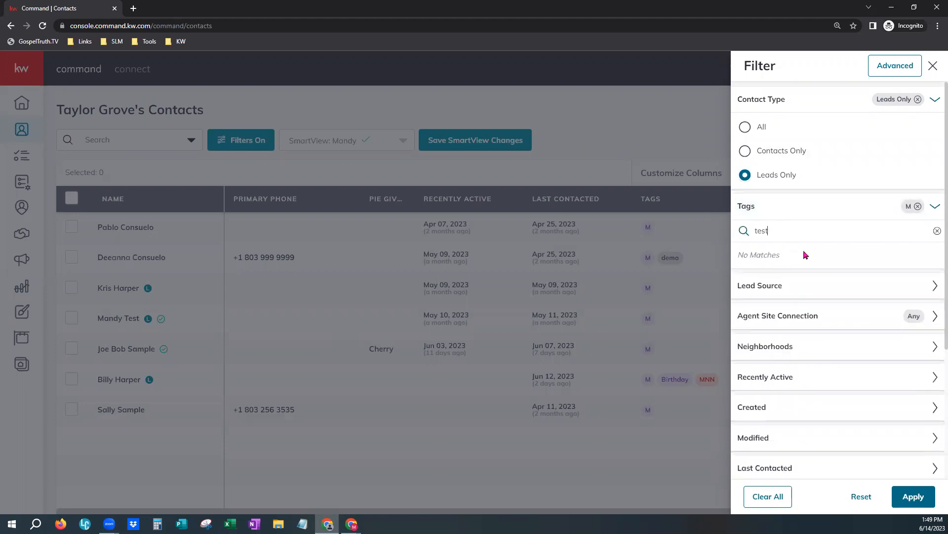
{"action": "key", "text": "BackSpace"}
{"action": "key", "text": "BackSpace"}
{"action": "key", "text": "BackSpace"}
{"action": "key", "text": "BackSpace"}
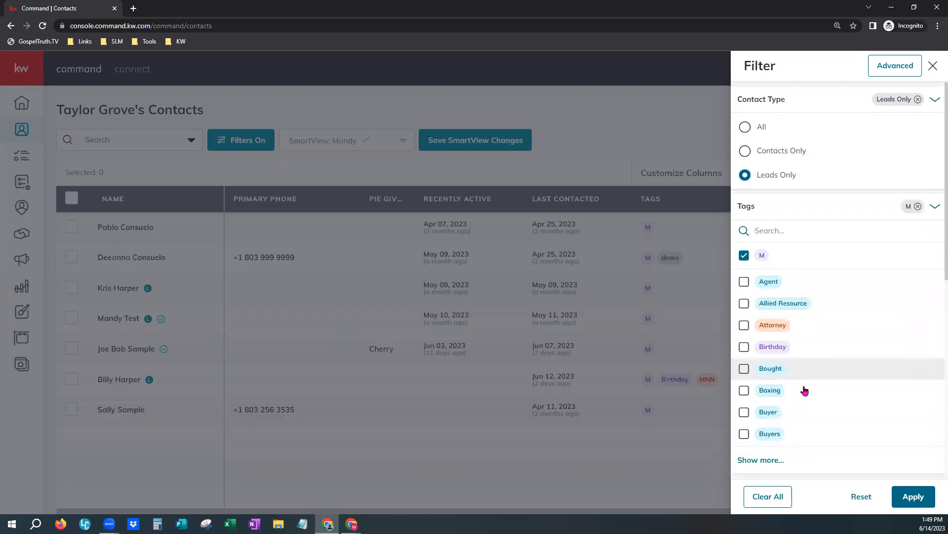
{"action": "scroll", "coordinate": [853, 441], "scroll_direction": "down", "scroll_amount": 2}
{"action": "scroll", "coordinate": [930, 246], "scroll_direction": "up", "scroll_amount": 2}
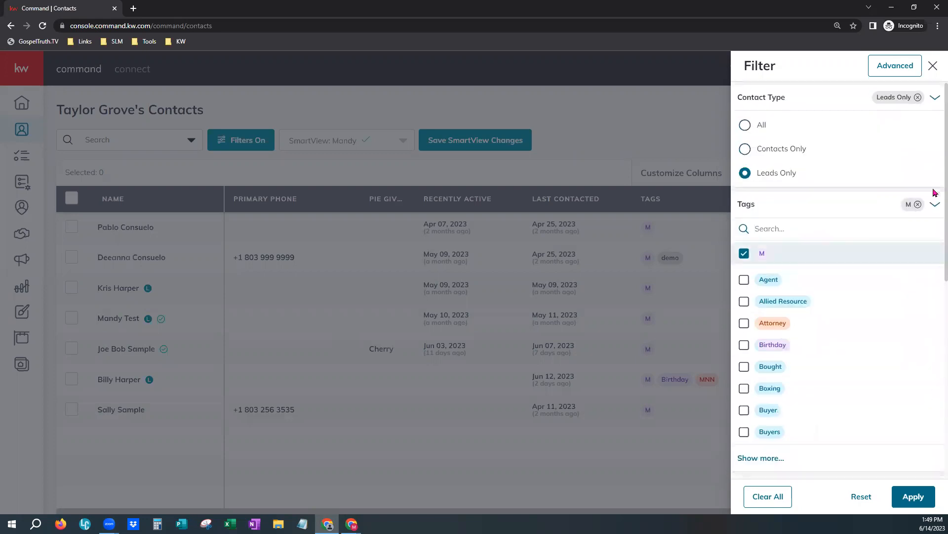
{"action": "left_click", "coordinate": [935, 206]}
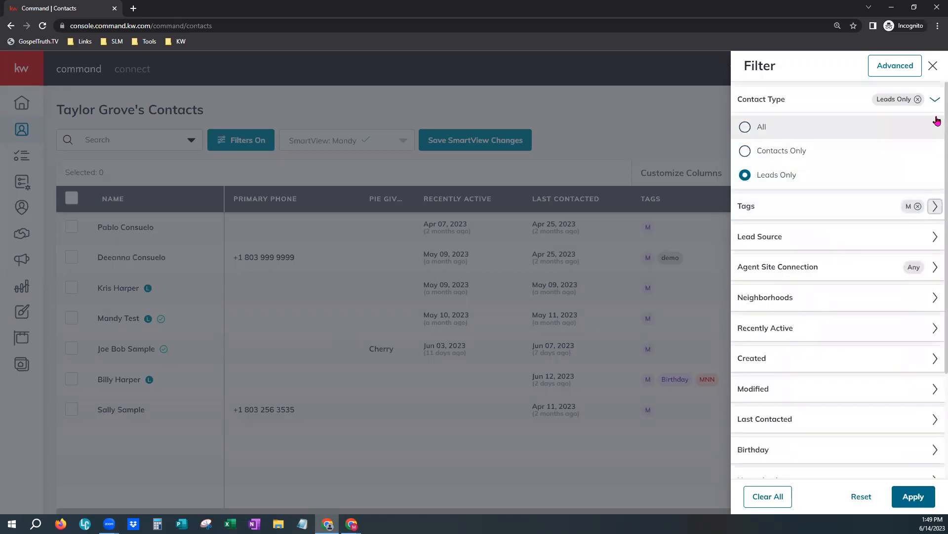
{"action": "left_click", "coordinate": [935, 99]}
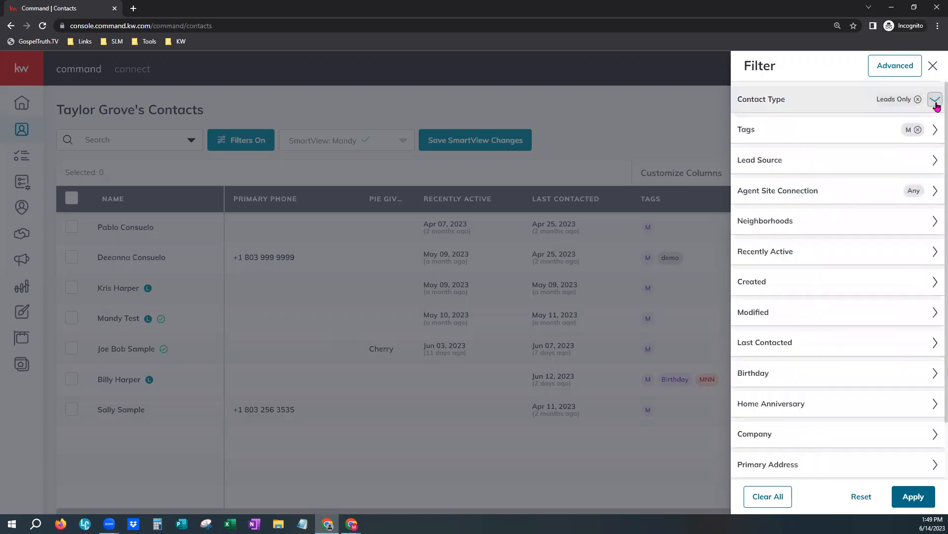
Examine the options of the Lead Source, Agent Site Connection and Neighborhoods filters.
{"action": "left_click", "coordinate": [779, 168]}
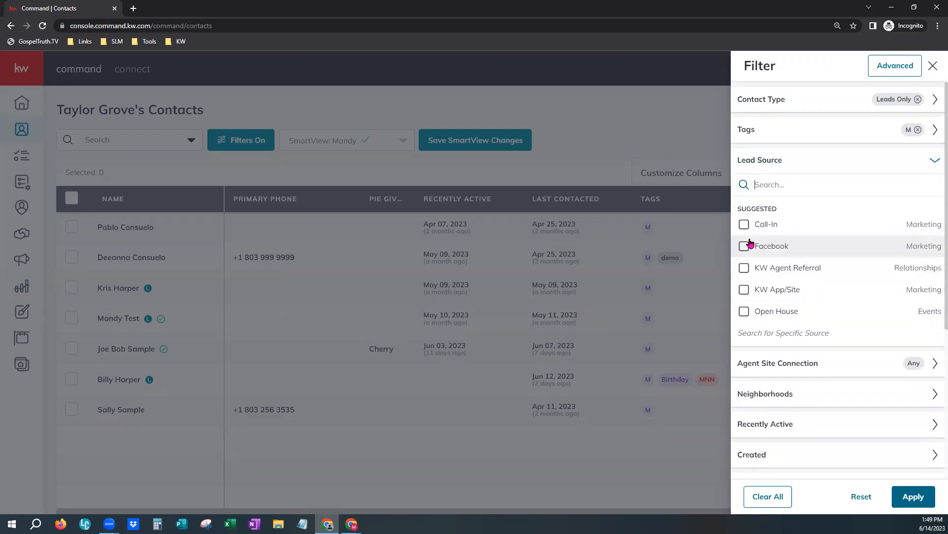
{"action": "left_click", "coordinate": [931, 163]}
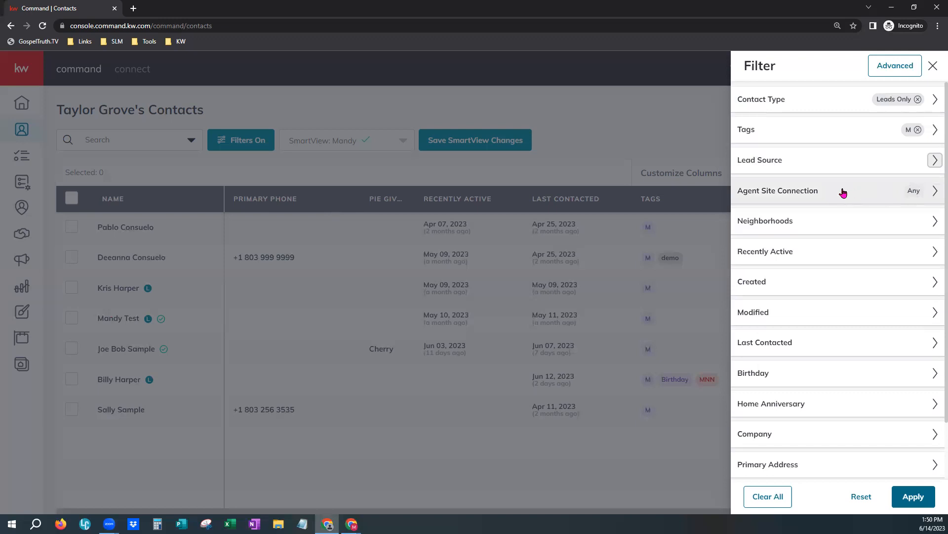
{"action": "left_click", "coordinate": [922, 200]}
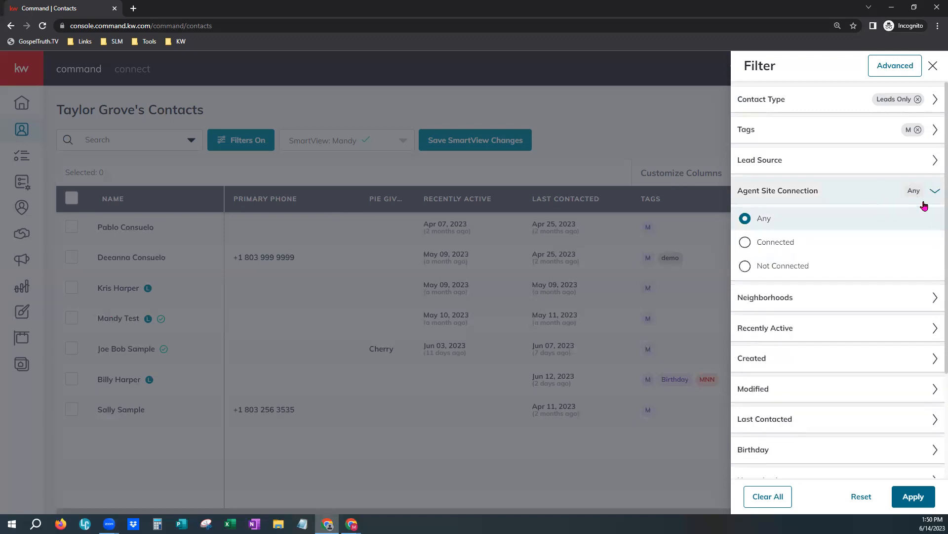
{"action": "left_click", "coordinate": [795, 200]}
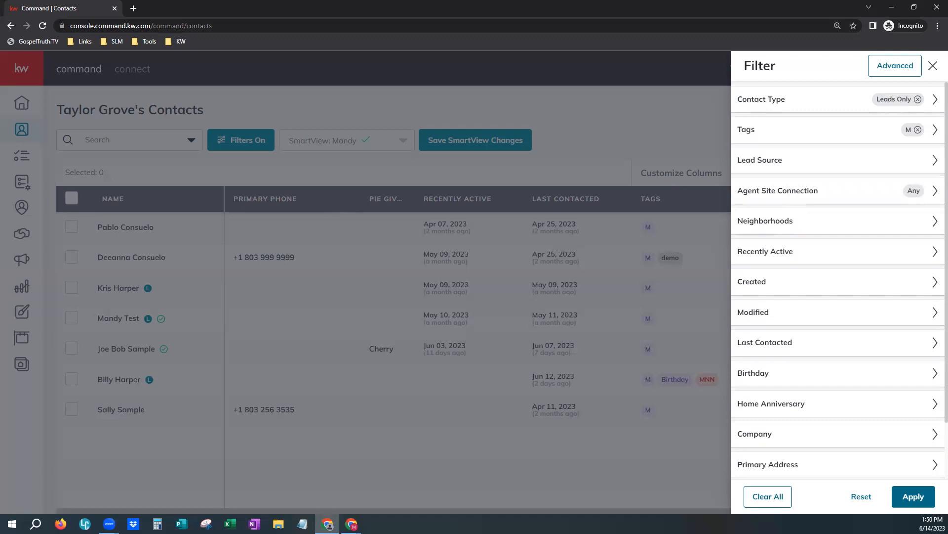
{"action": "key", "text": "alt+Tab"}
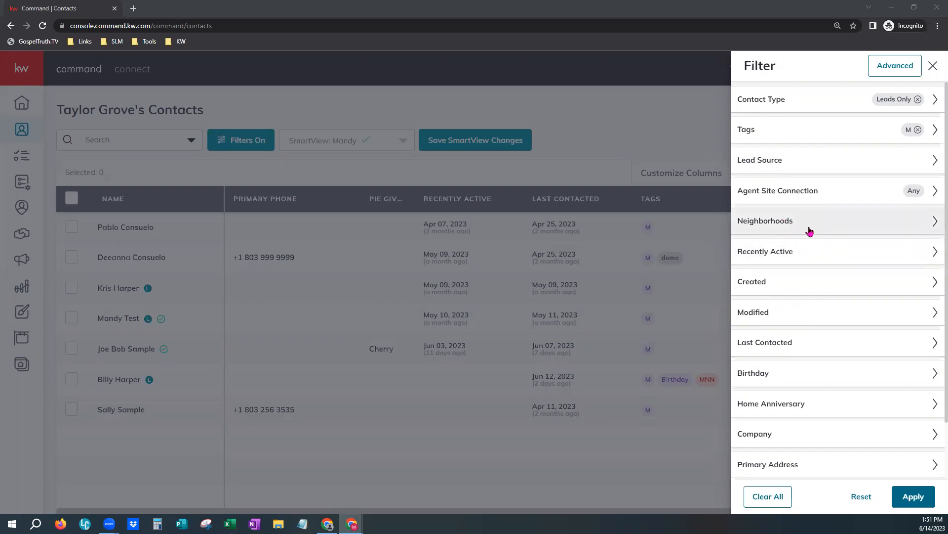
{"action": "left_click", "coordinate": [862, 227]}
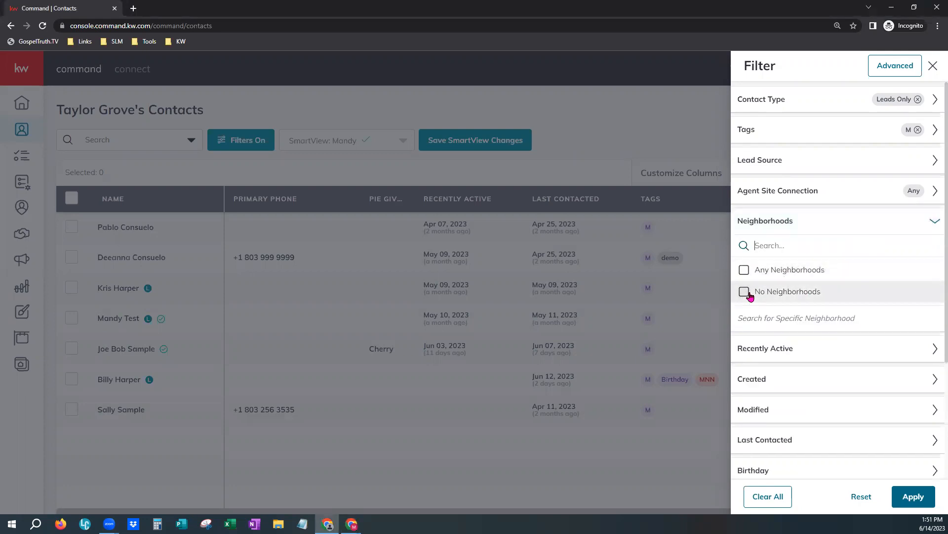
{"action": "left_click", "coordinate": [863, 227]}
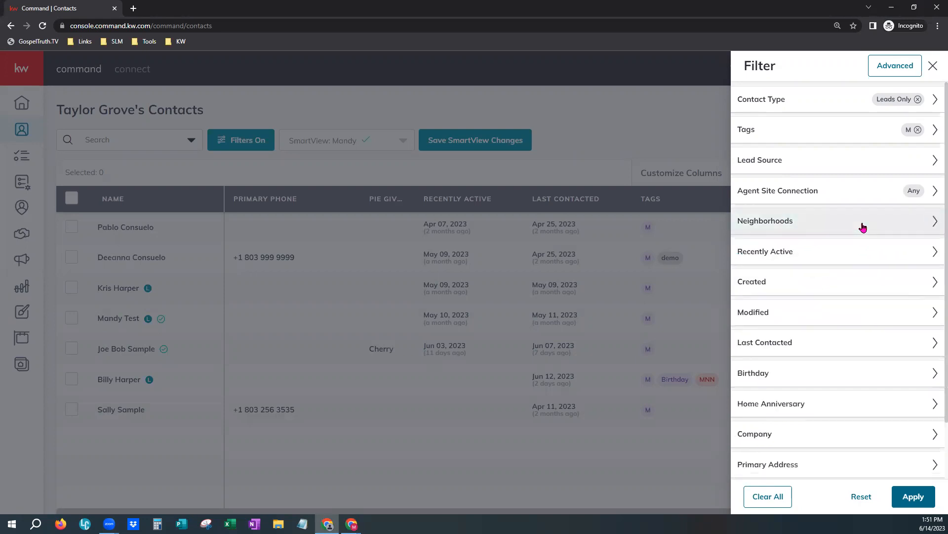
Set the Agent Site Connection filter to Connected and collapse its section.
{"action": "left_click", "coordinate": [872, 194]}
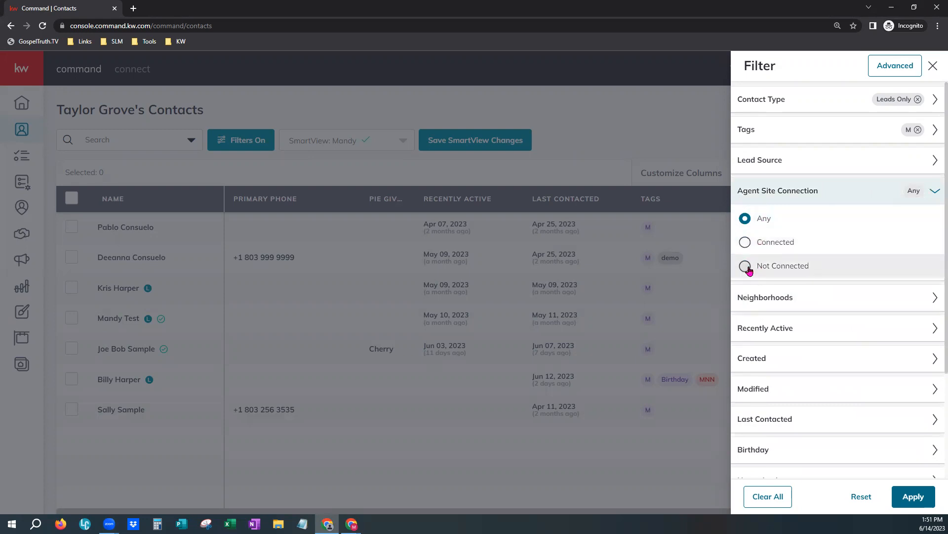
{"action": "left_click", "coordinate": [745, 247]}
{"action": "left_click", "coordinate": [859, 192]}
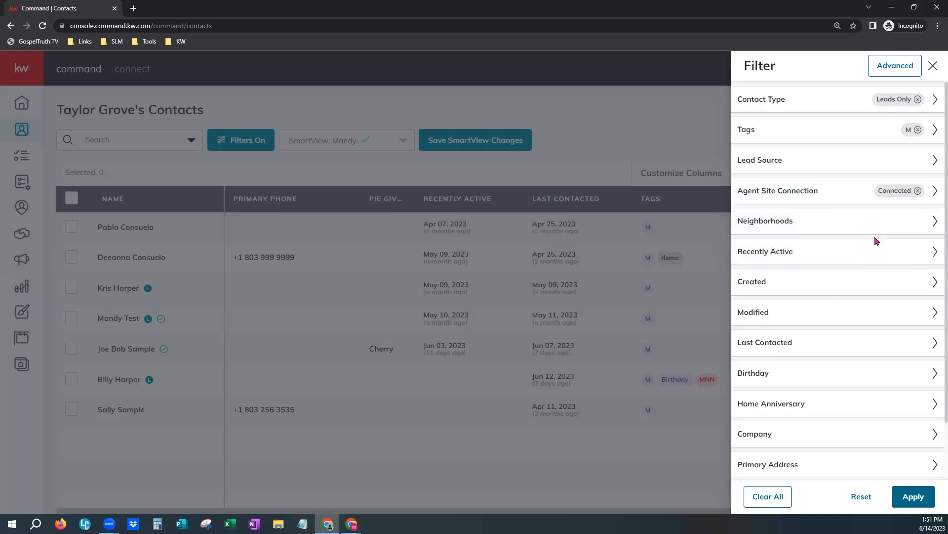
Examine the Recently Active and Company filter options, and apply the selected filters to the contacts list.
{"action": "left_click", "coordinate": [776, 258]}
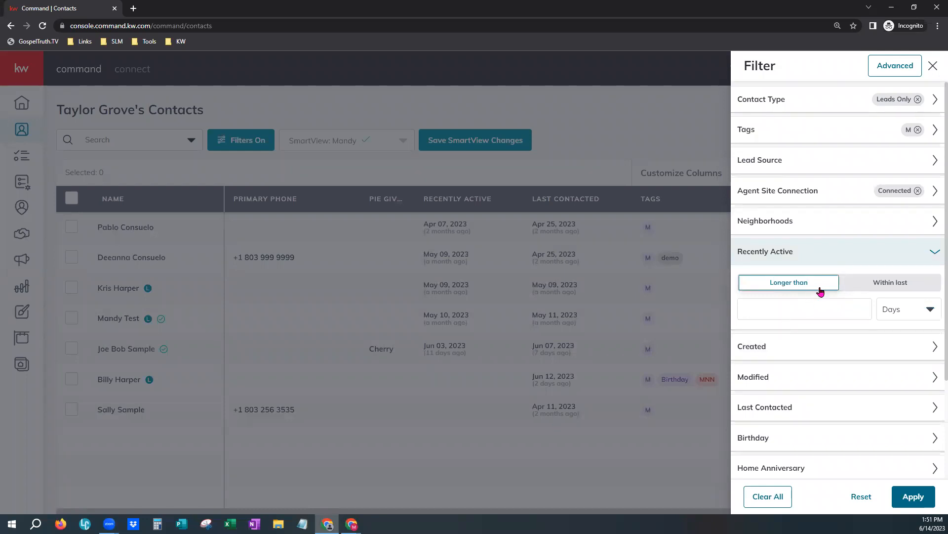
{"action": "left_click", "coordinate": [850, 257]}
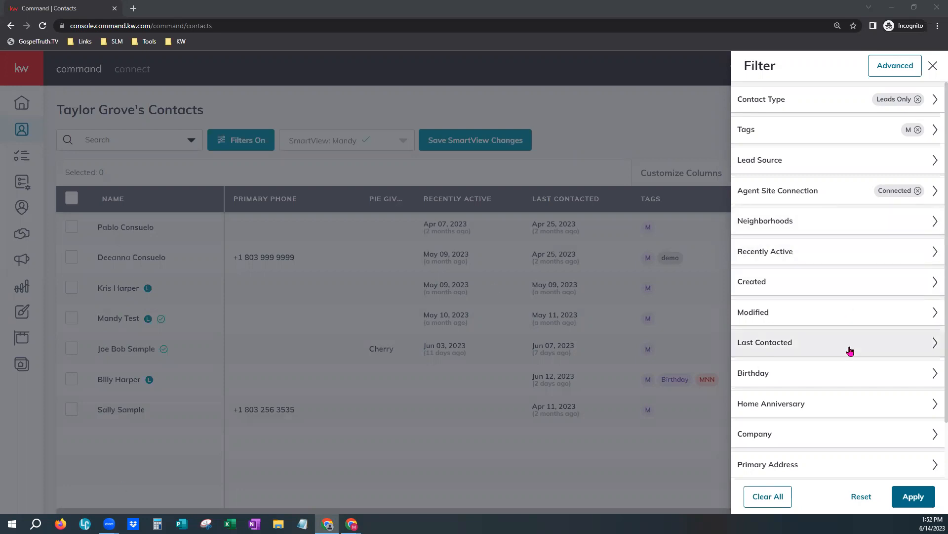
{"action": "scroll", "coordinate": [858, 323], "scroll_direction": "down", "scroll_amount": 2}
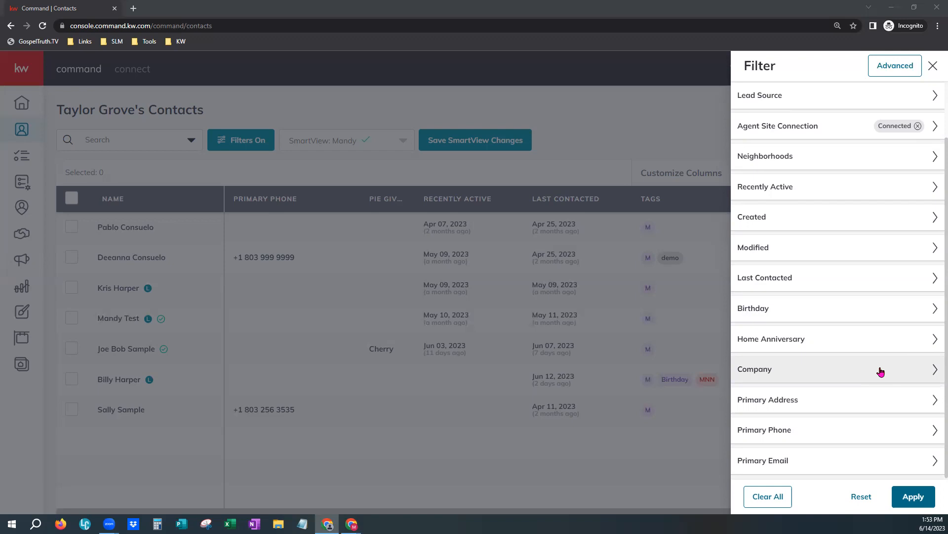
{"action": "left_click", "coordinate": [824, 378]}
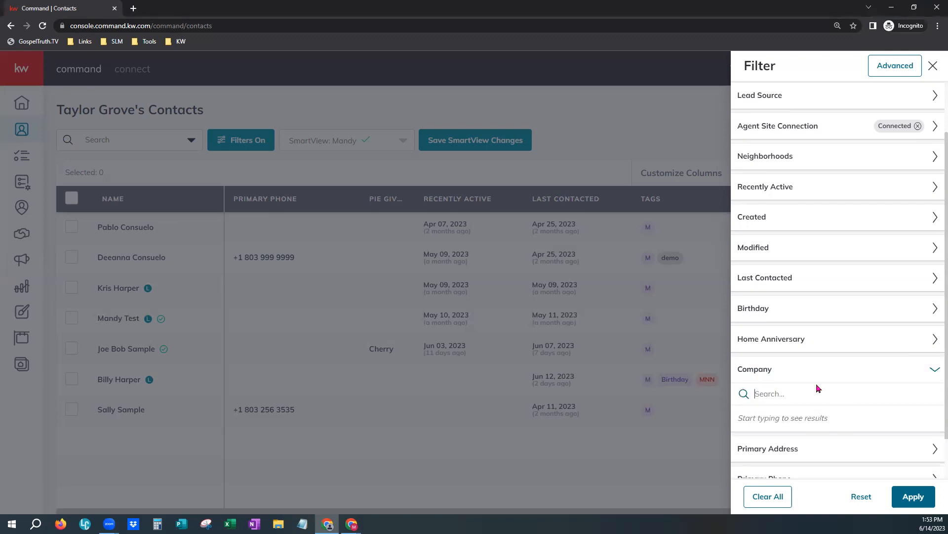
{"action": "left_click", "coordinate": [817, 376]}
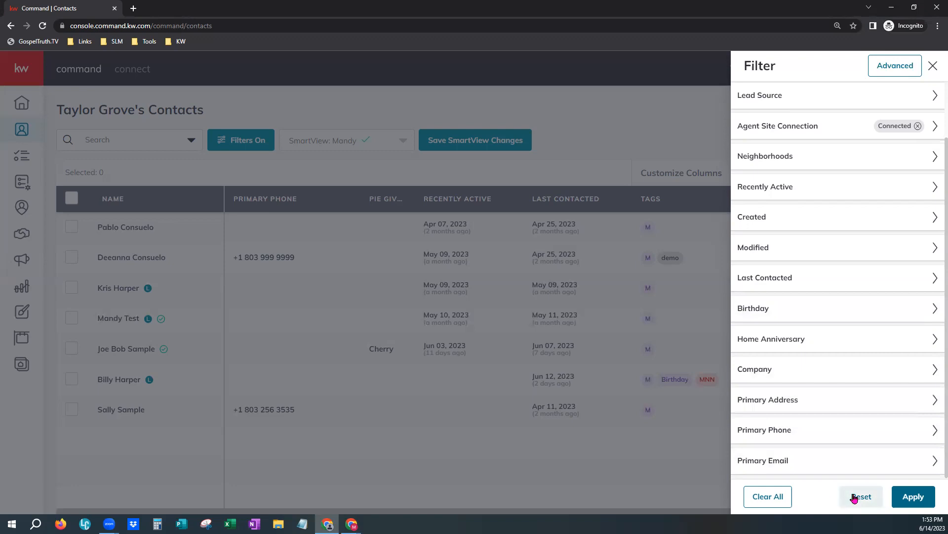
{"action": "left_click", "coordinate": [930, 500]}
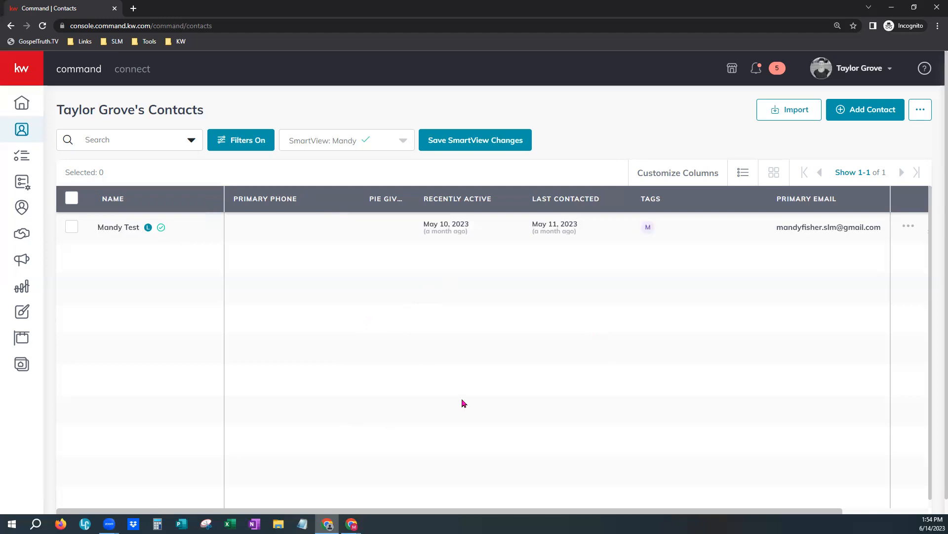
Examine the form for creating a SmartView and close it without saving.
{"action": "left_click", "coordinate": [317, 143]}
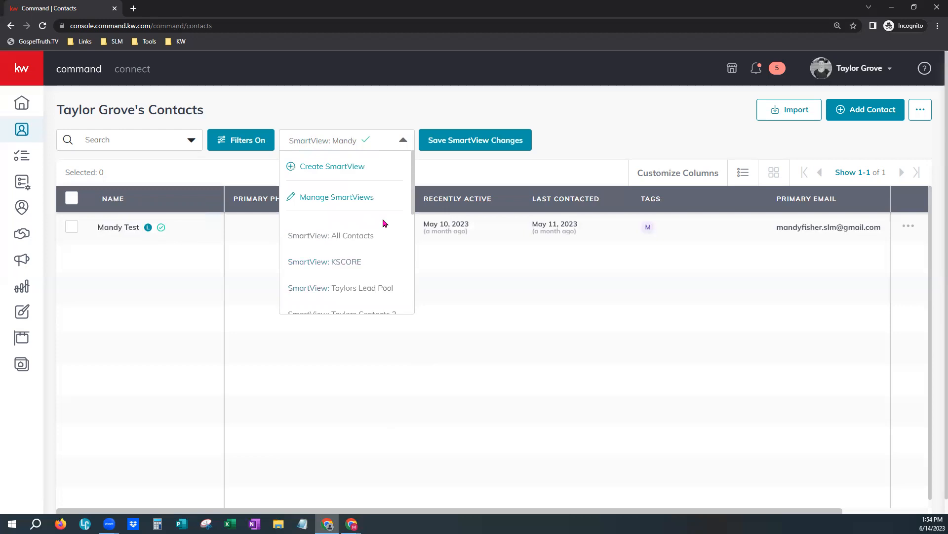
{"action": "left_click", "coordinate": [310, 170]}
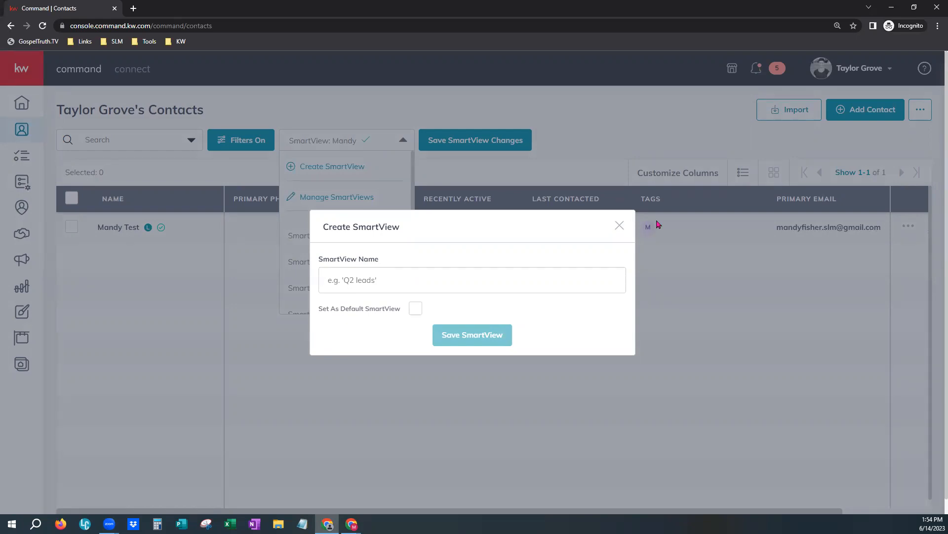
{"action": "left_click", "coordinate": [620, 225]}
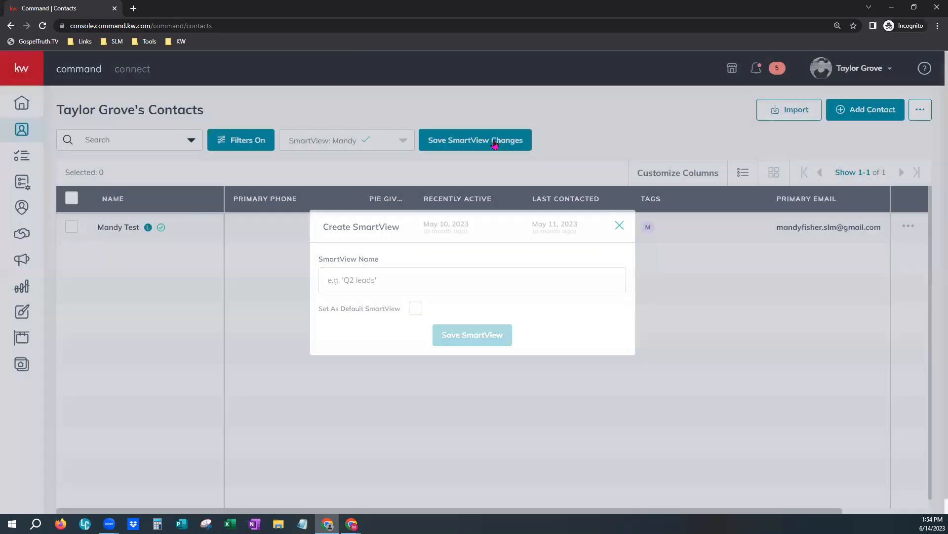
Examine the list of saved SmartViews and the create and manage options, and close it without choosing one.
{"action": "left_click", "coordinate": [335, 136]}
{"action": "scroll", "coordinate": [370, 225], "scroll_direction": "up", "scroll_amount": 1}
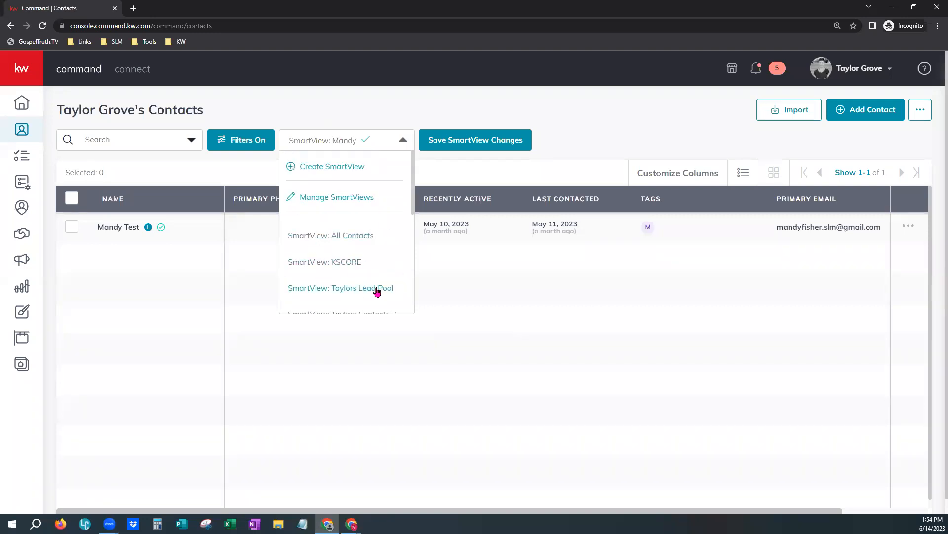
{"action": "scroll", "coordinate": [390, 242], "scroll_direction": "down", "scroll_amount": 2}
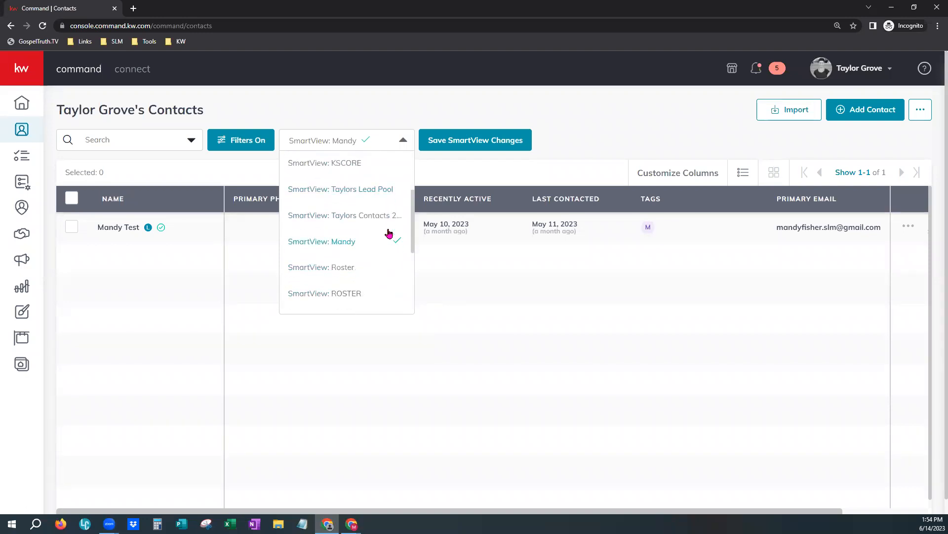
{"action": "scroll", "coordinate": [387, 231], "scroll_direction": "down", "scroll_amount": 1}
{"action": "scroll", "coordinate": [387, 230], "scroll_direction": "up", "scroll_amount": 2}
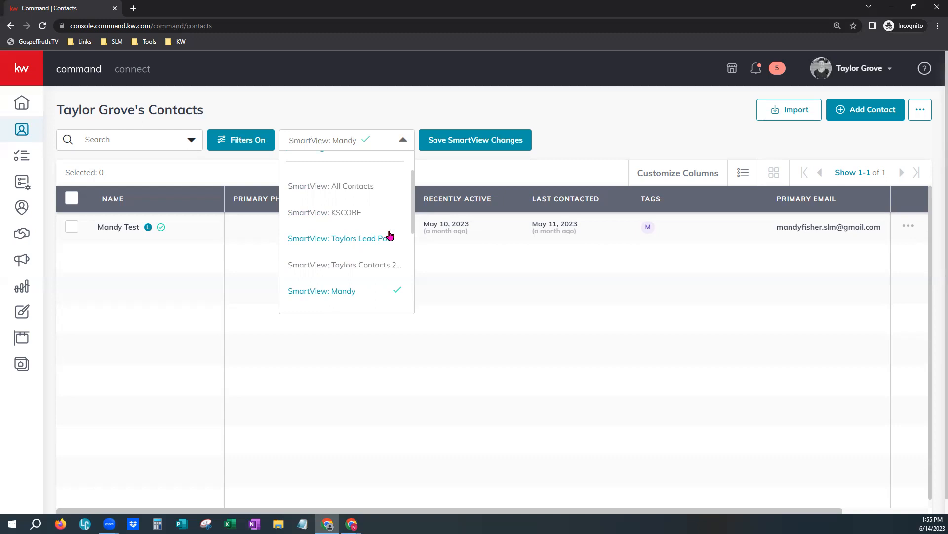
{"action": "left_click", "coordinate": [488, 170]}
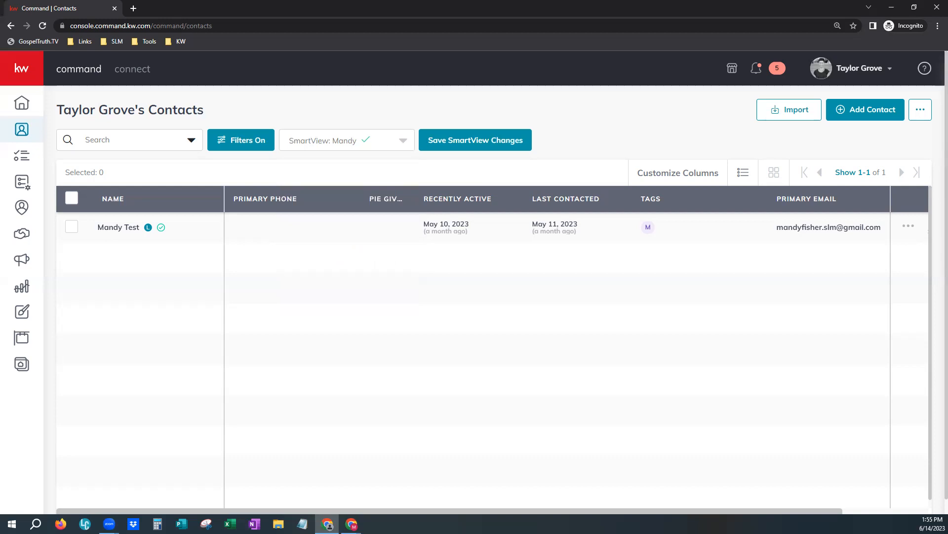
Reapply the currently selected SmartView to the contacts list, discarding the unsaved filter changes.
{"action": "key", "text": "alt+Tab"}
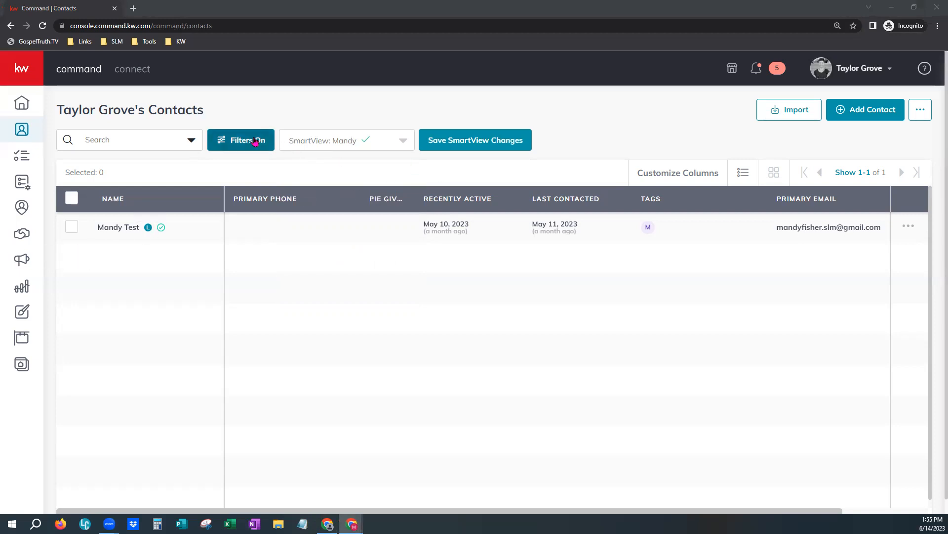
{"action": "left_click", "coordinate": [390, 142]}
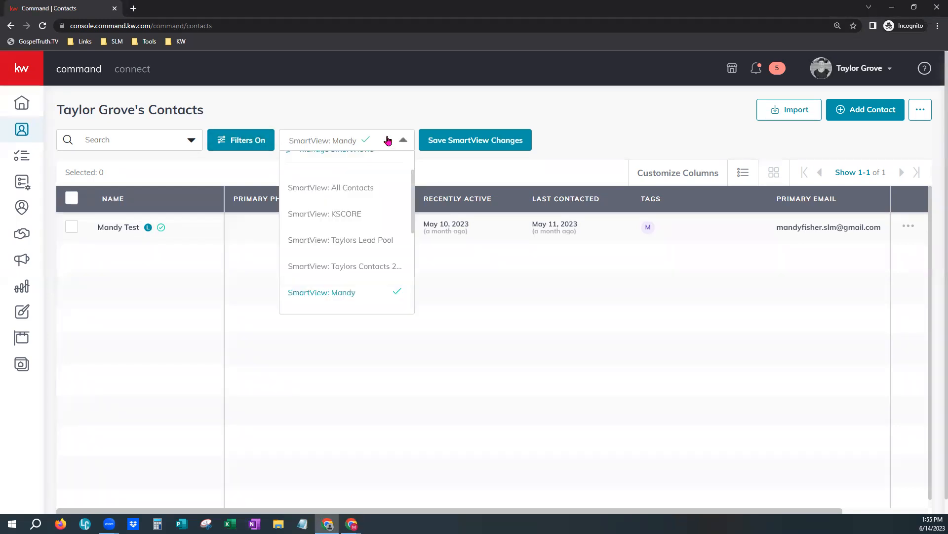
{"action": "left_click", "coordinate": [337, 295]}
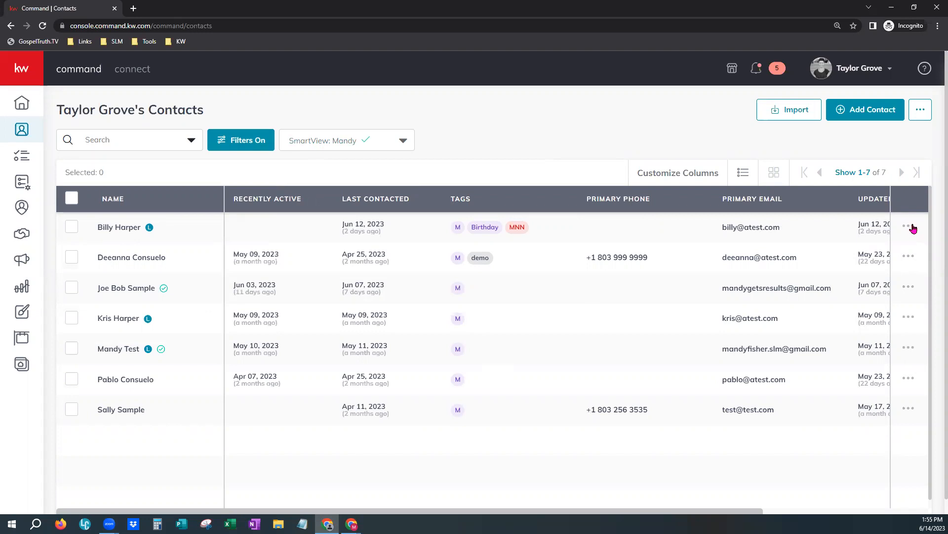
Open the first contact's record and examine its neighborhoods, additional contact information, social profiles and About details.
{"action": "left_click", "coordinate": [117, 227]}
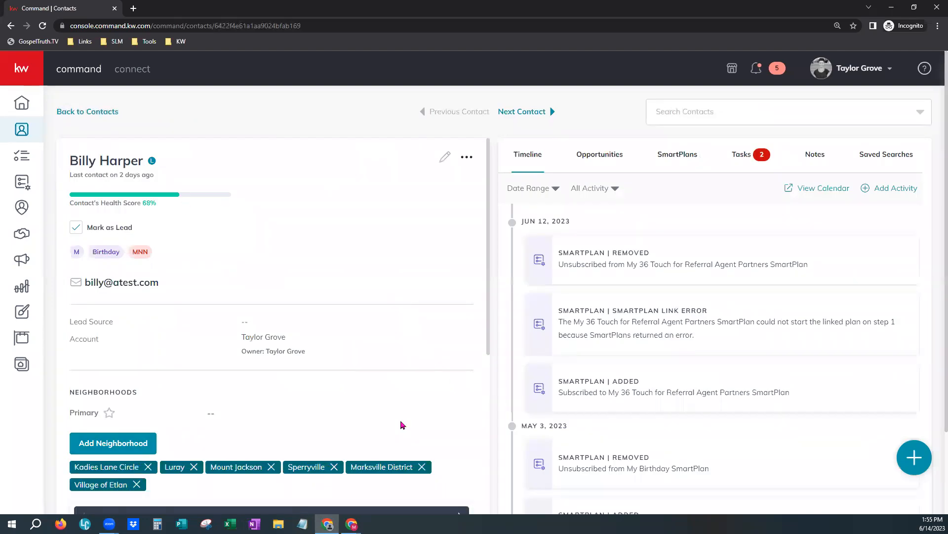
{"action": "scroll", "coordinate": [402, 424], "scroll_direction": "down", "scroll_amount": 1}
{"action": "scroll", "coordinate": [402, 424], "scroll_direction": "down", "scroll_amount": 5}
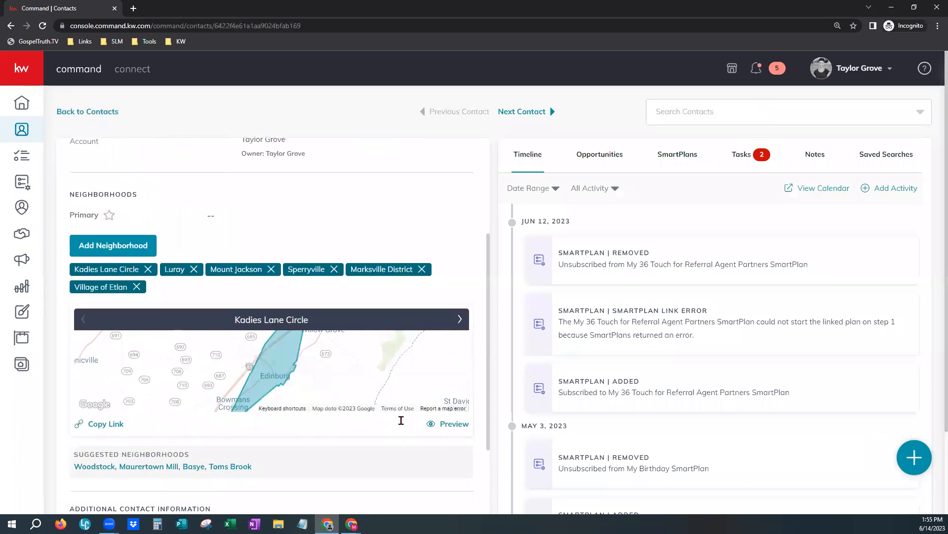
{"action": "scroll", "coordinate": [401, 420], "scroll_direction": "down", "scroll_amount": 4}
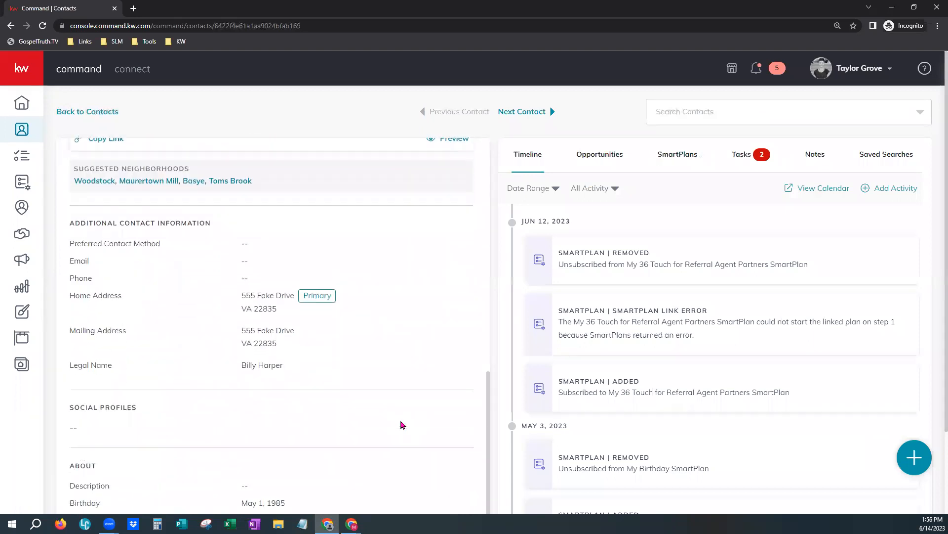
{"action": "scroll", "coordinate": [400, 423], "scroll_direction": "down", "scroll_amount": 2}
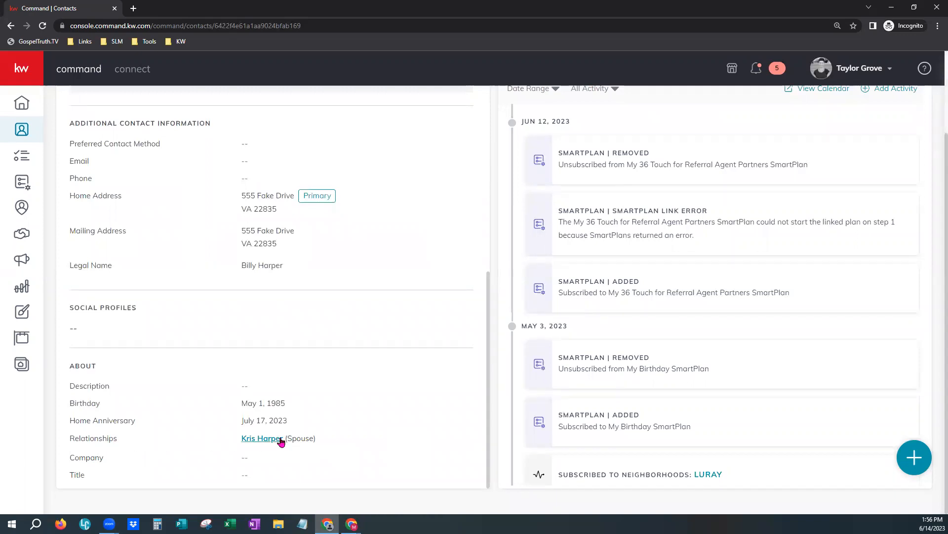
{"action": "scroll", "coordinate": [330, 392], "scroll_direction": "up", "scroll_amount": 3}
{"action": "scroll", "coordinate": [331, 394], "scroll_direction": "up", "scroll_amount": 4}
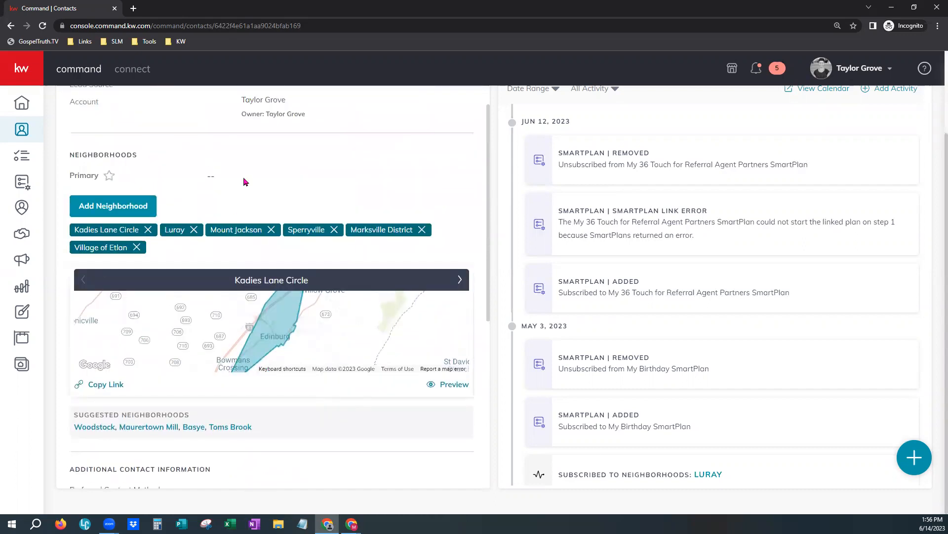
{"action": "scroll", "coordinate": [279, 311], "scroll_direction": "up", "scroll_amount": 1}
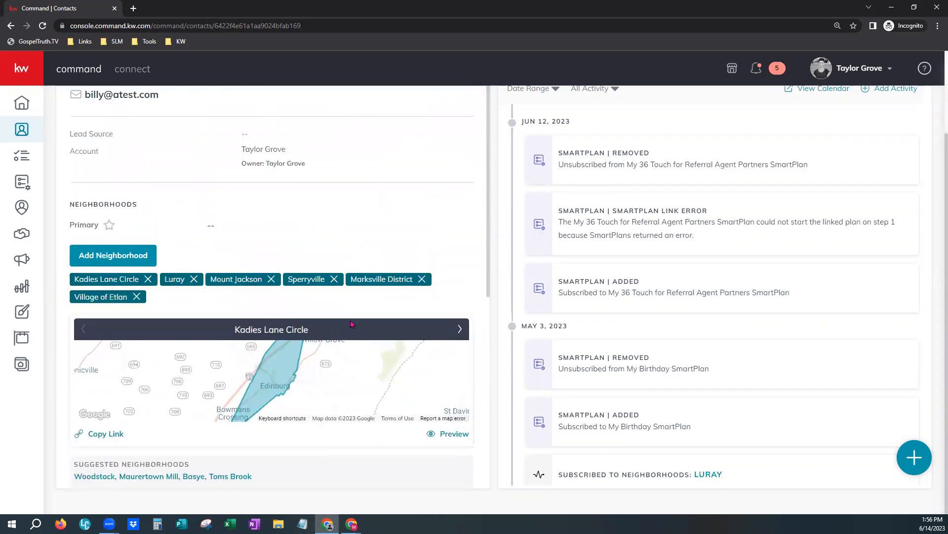
{"action": "scroll", "coordinate": [361, 277], "scroll_direction": "up", "scroll_amount": 1}
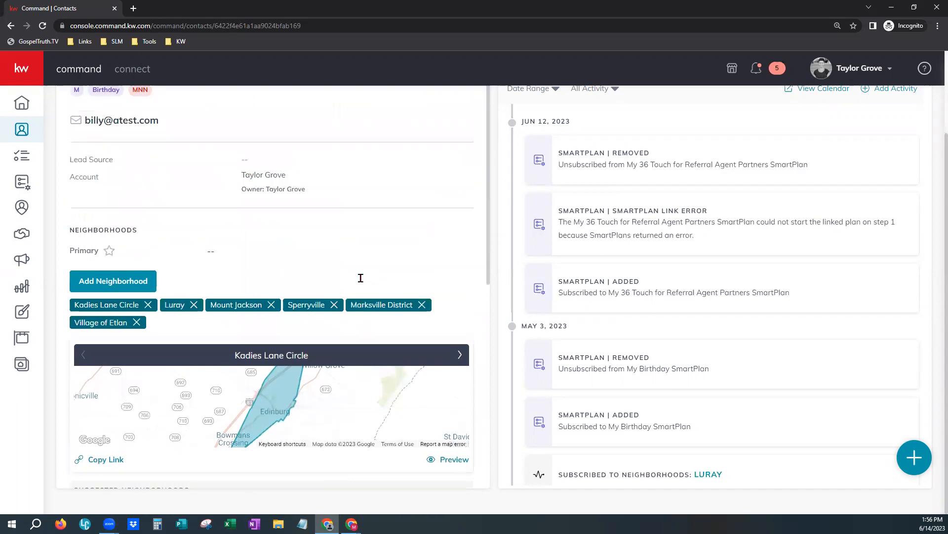
{"action": "scroll", "coordinate": [361, 278], "scroll_direction": "up", "scroll_amount": 1}
Start adding a neighborhood to the contact and open the map for selecting it.
{"action": "left_click", "coordinate": [121, 310]}
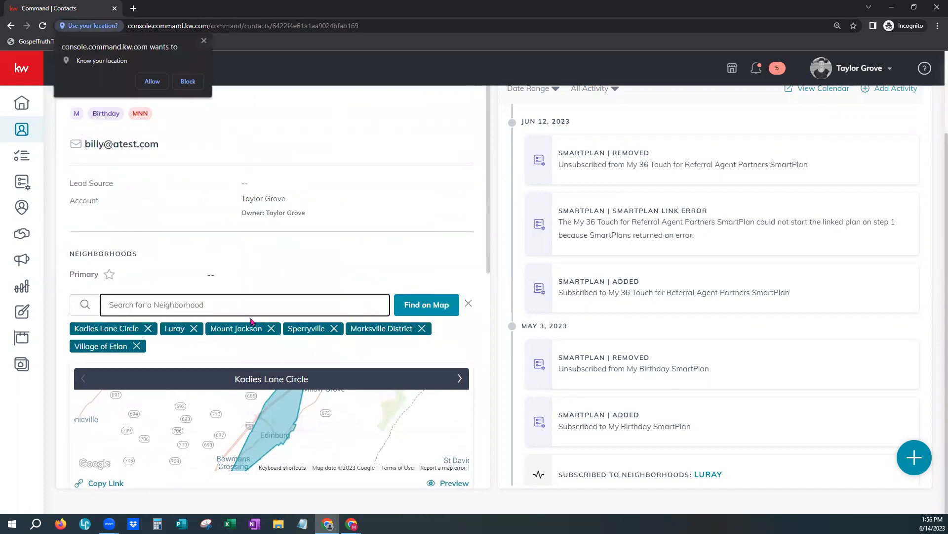
{"action": "left_click", "coordinate": [428, 307]}
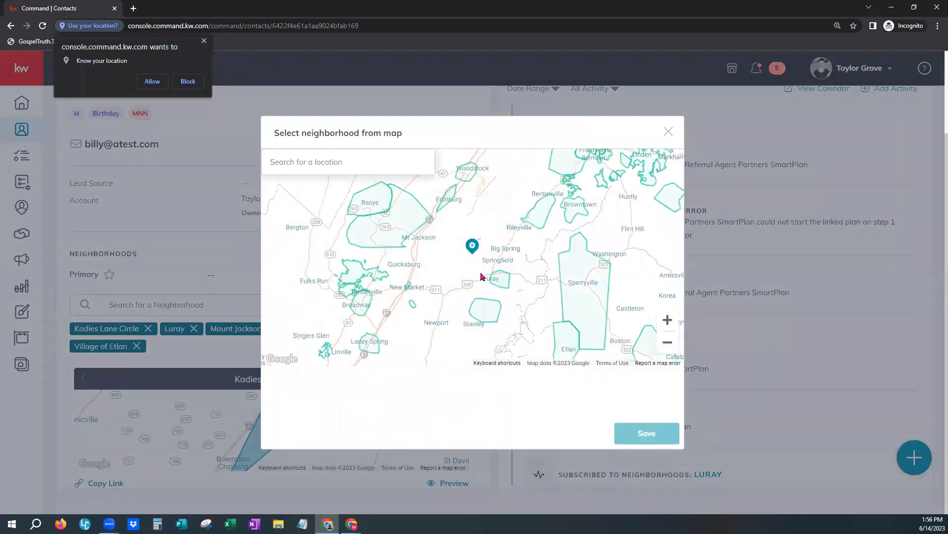
{"action": "scroll", "coordinate": [481, 273], "scroll_direction": "up", "scroll_amount": 1}
{"action": "scroll", "coordinate": [480, 272], "scroll_direction": "down", "scroll_amount": 1}
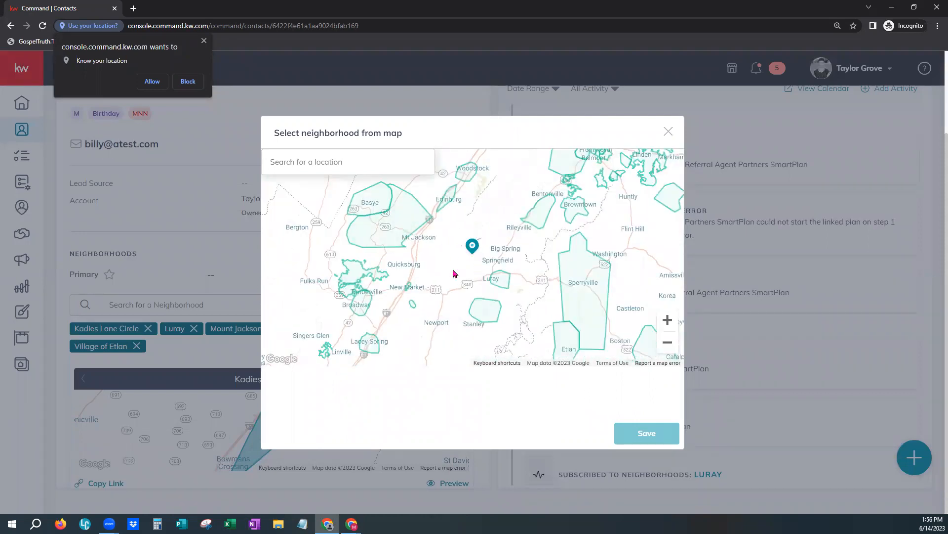
Select Mount Jackson and Lacey Spring on the neighborhood map and clear both selections.
{"action": "left_click", "coordinate": [370, 231]}
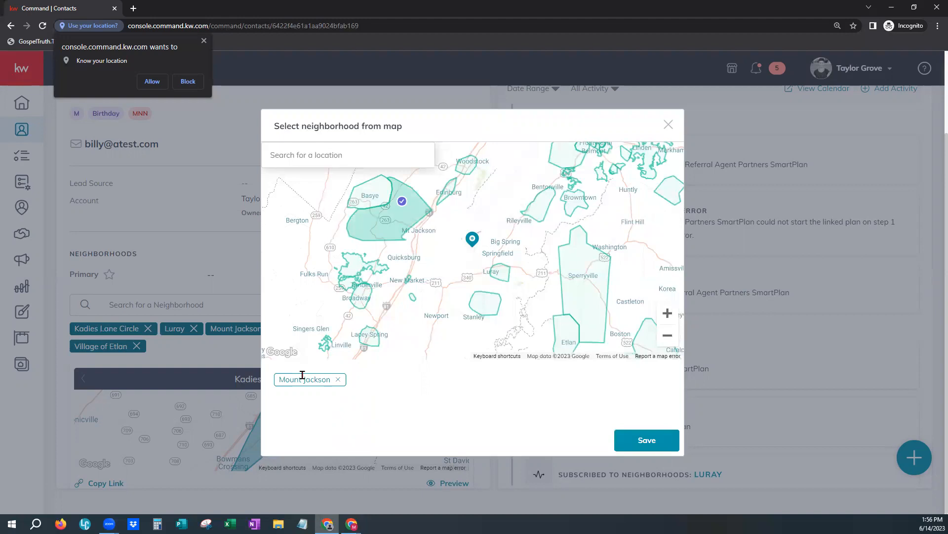
{"action": "left_click", "coordinate": [363, 346]}
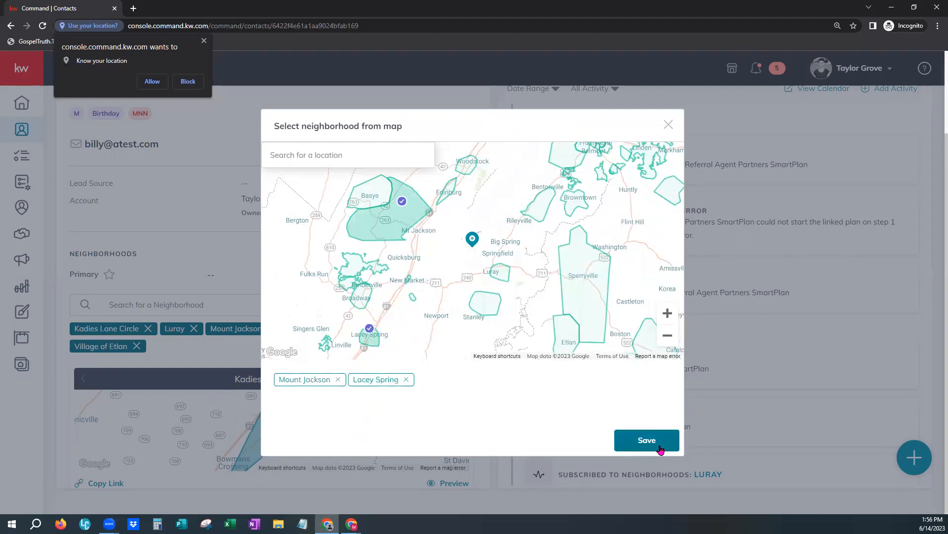
{"action": "left_click", "coordinate": [368, 340]}
{"action": "left_click", "coordinate": [396, 215]}
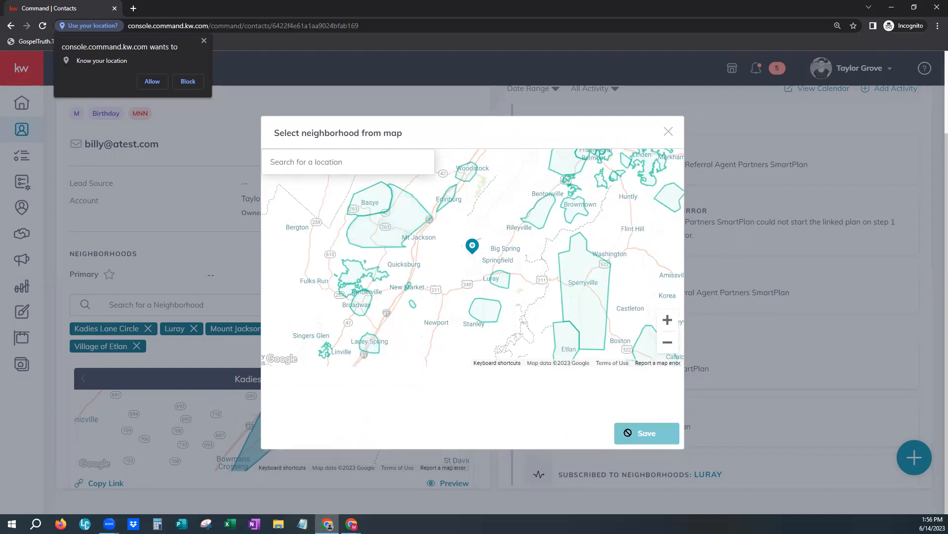
Select the Sperryville area on the neighborhood map and save the selection.
{"action": "left_click", "coordinate": [585, 315]}
{"action": "left_click", "coordinate": [650, 441]}
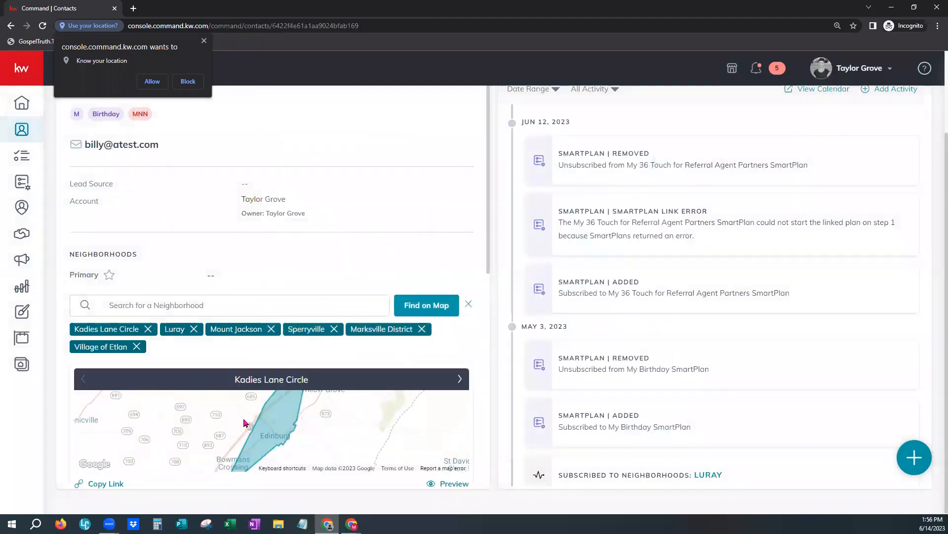
Copy the link of the contact's Kadies Lane Circle neighborhood and open it in a new browser tab.
{"action": "scroll", "coordinate": [244, 423], "scroll_direction": "down", "scroll_amount": 1}
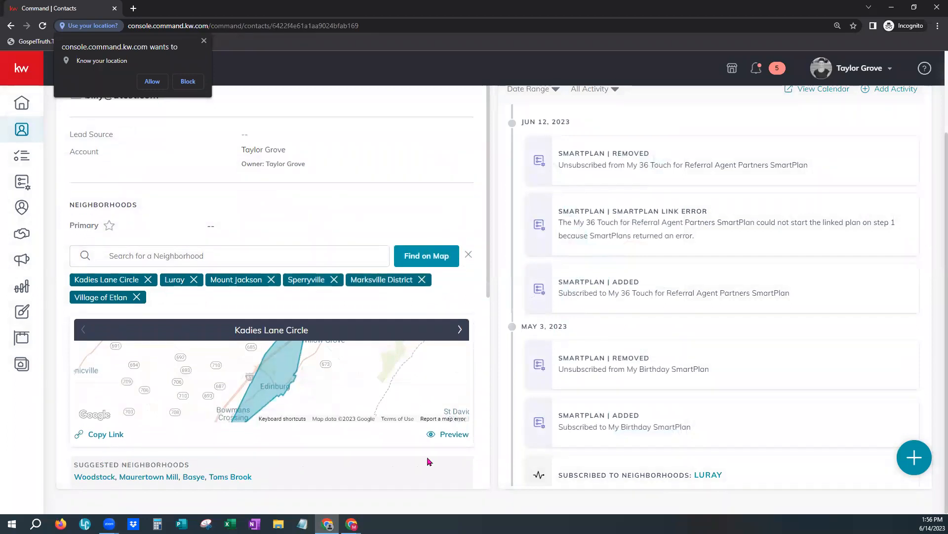
{"action": "left_click", "coordinate": [107, 440]}
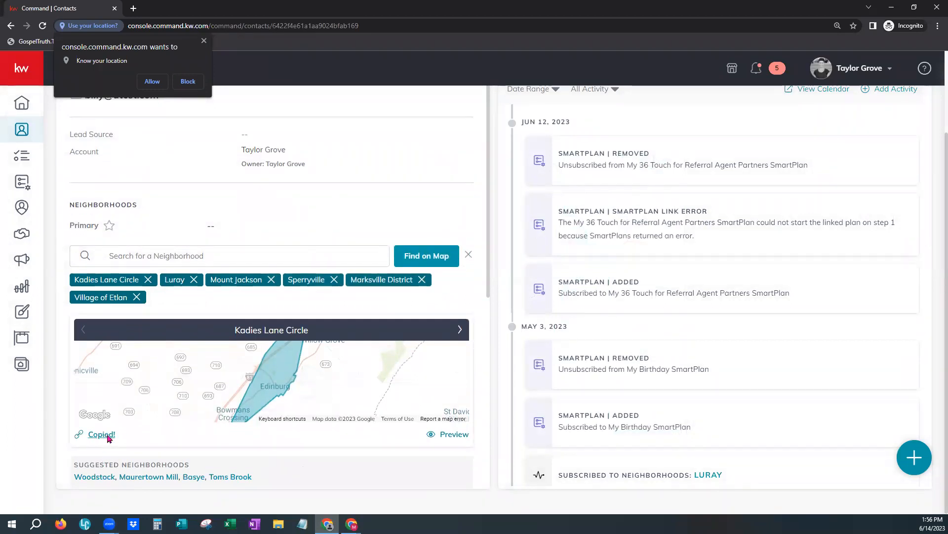
{"action": "left_click_drag", "start_coordinate": [235, 329], "coordinate": [311, 334]}
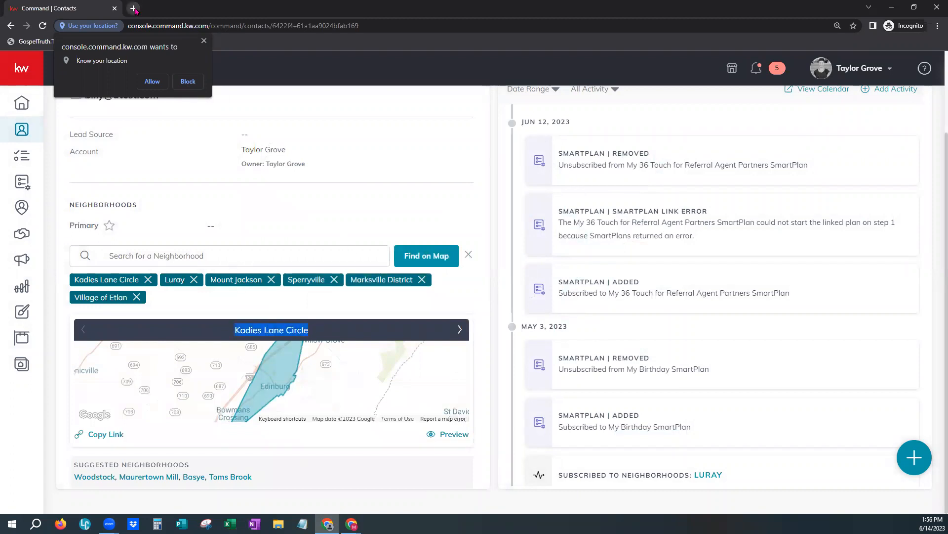
{"action": "key", "text": "ctrl+t"}
{"action": "right_click", "coordinate": [225, 25]}
{"action": "left_click", "coordinate": [249, 93]}
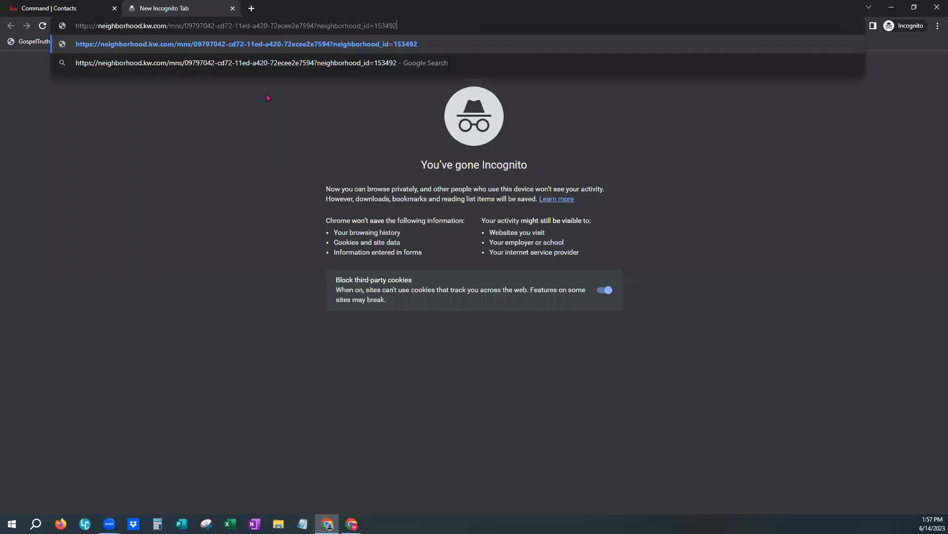
{"action": "key", "text": "Return"}
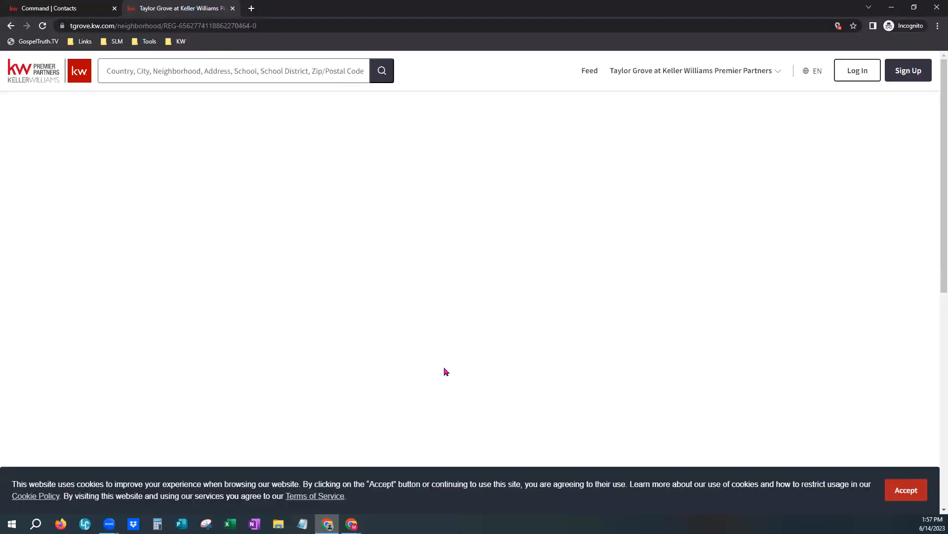
Accept the site's cookies and examine the neighborhood page's market snapshot, properties for sale, commute, schools and places sections.
{"action": "left_click", "coordinate": [904, 491]}
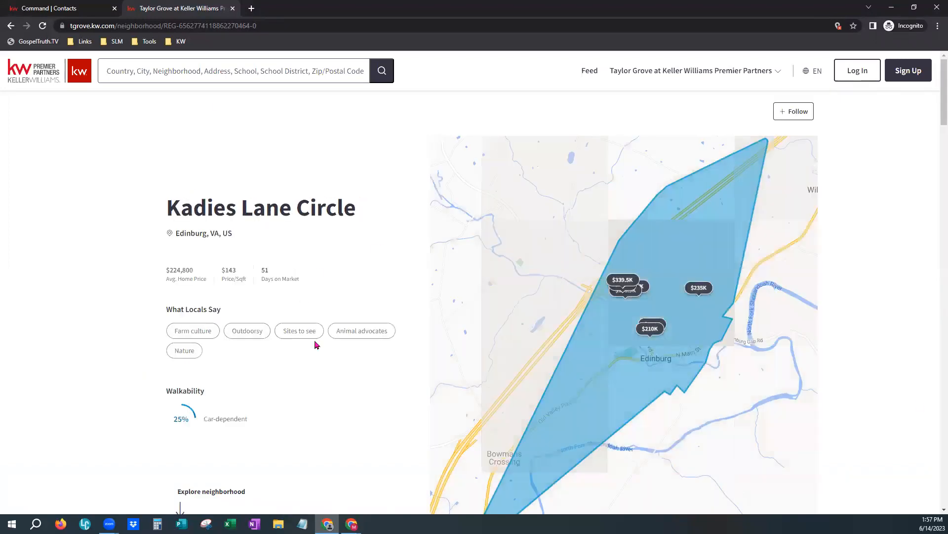
{"action": "scroll", "coordinate": [339, 400], "scroll_direction": "down", "scroll_amount": 9}
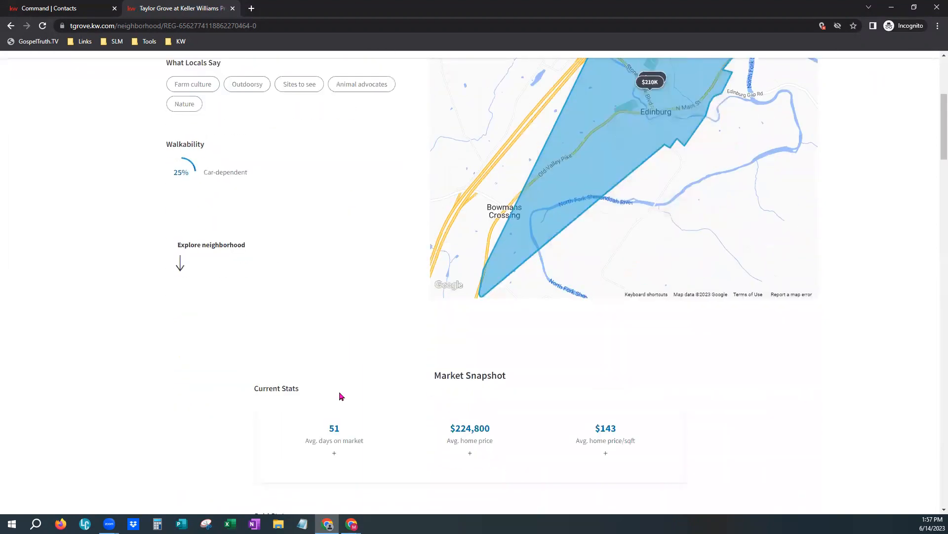
{"action": "scroll", "coordinate": [339, 395], "scroll_direction": "down", "scroll_amount": 12}
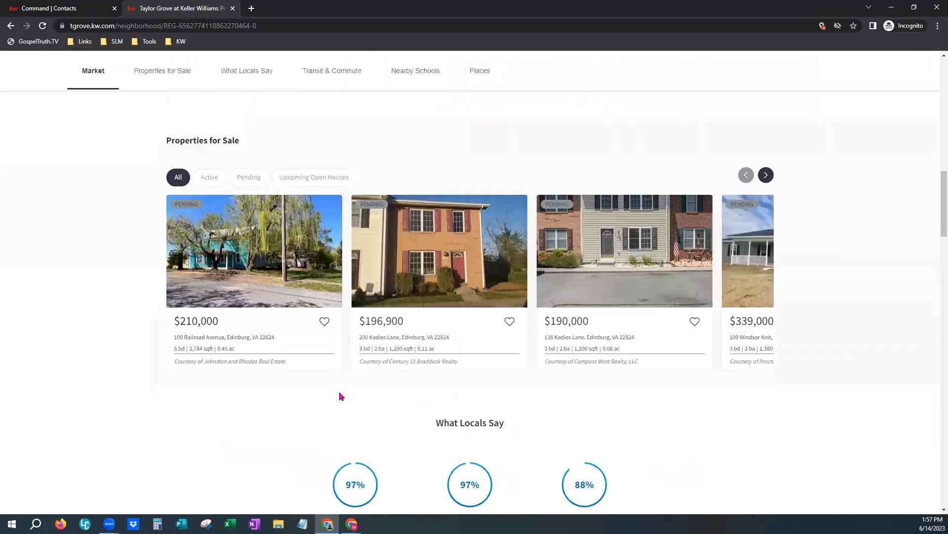
{"action": "scroll", "coordinate": [339, 395], "scroll_direction": "down", "scroll_amount": 15}
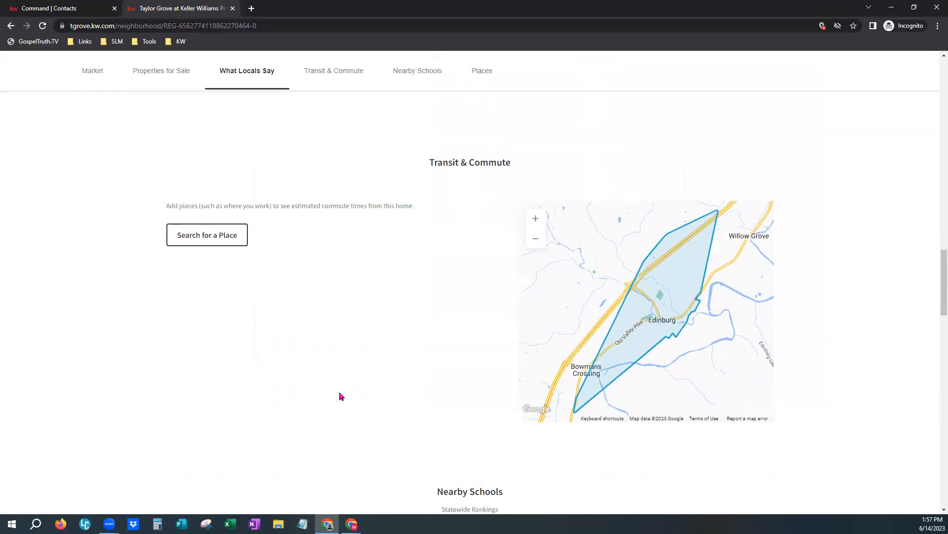
{"action": "scroll", "coordinate": [340, 396], "scroll_direction": "down", "scroll_amount": 4}
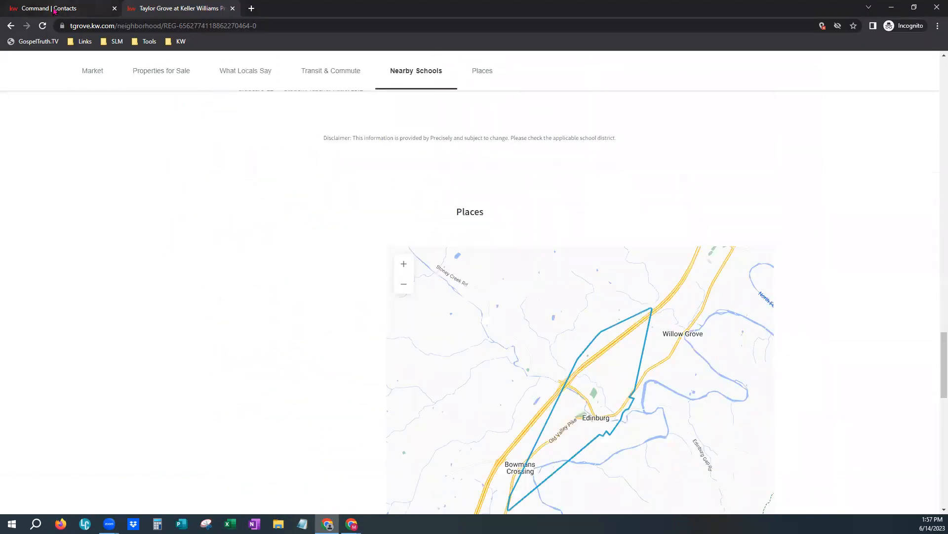
Return to the contact's record and examine the SmartPlan and neighborhood subscription entries in its timeline.
{"action": "left_click", "coordinate": [55, 8]}
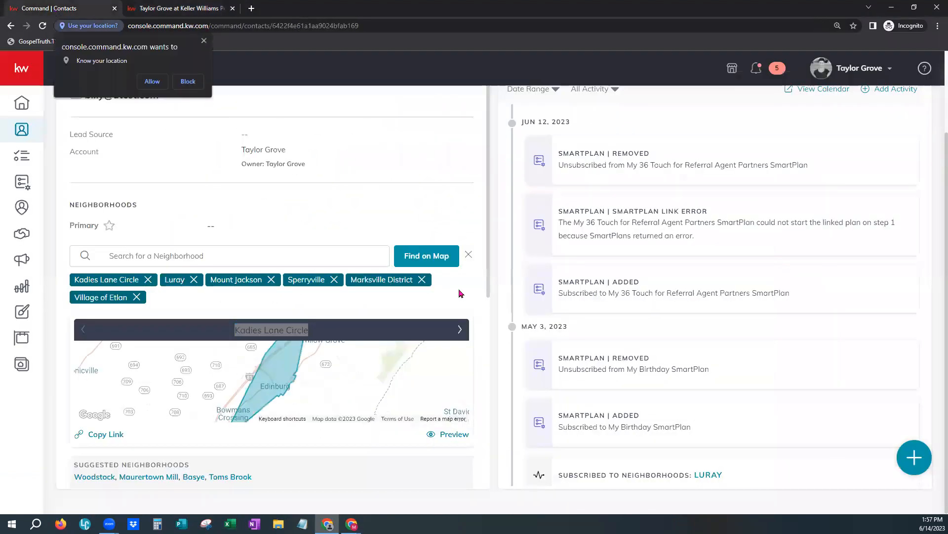
{"action": "scroll", "coordinate": [664, 375], "scroll_direction": "up", "scroll_amount": 2}
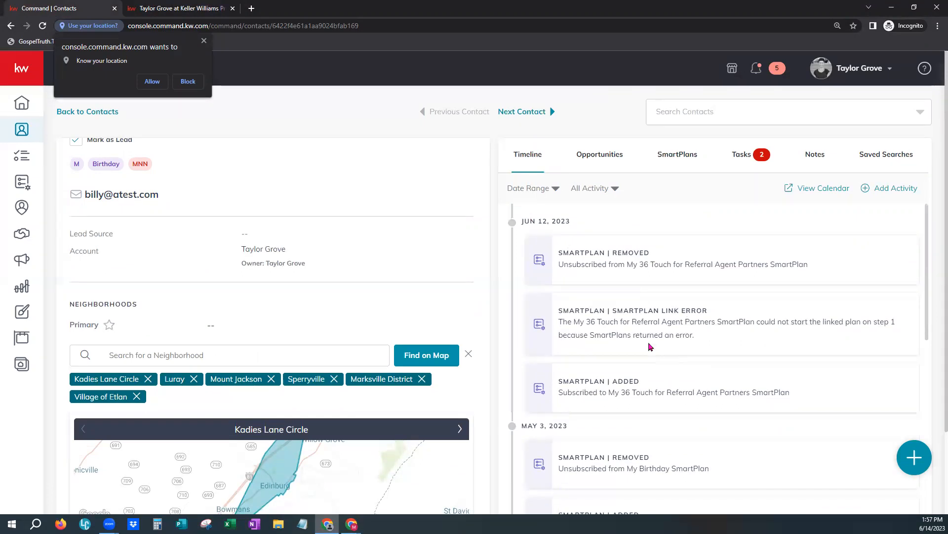
{"action": "scroll", "coordinate": [638, 297], "scroll_direction": "down", "scroll_amount": 5}
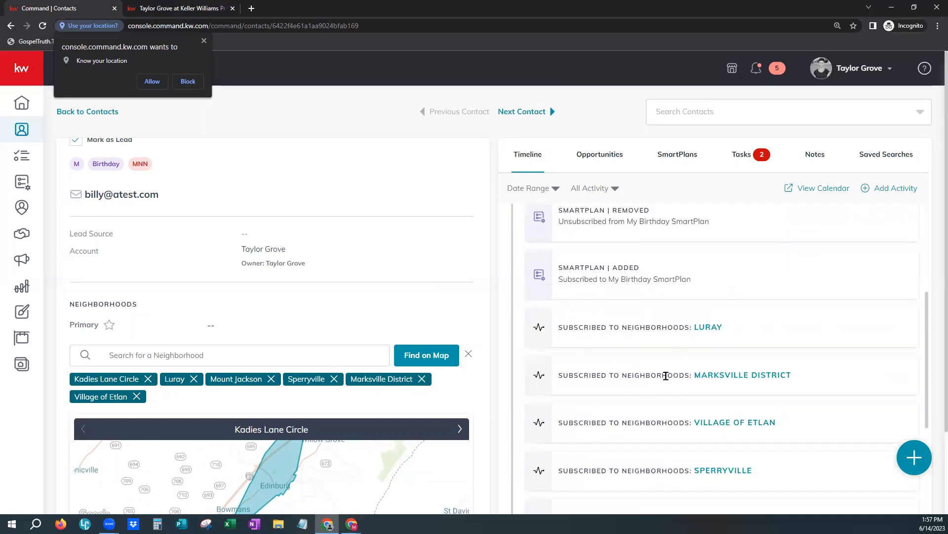
{"action": "scroll", "coordinate": [657, 416], "scroll_direction": "down", "scroll_amount": 7}
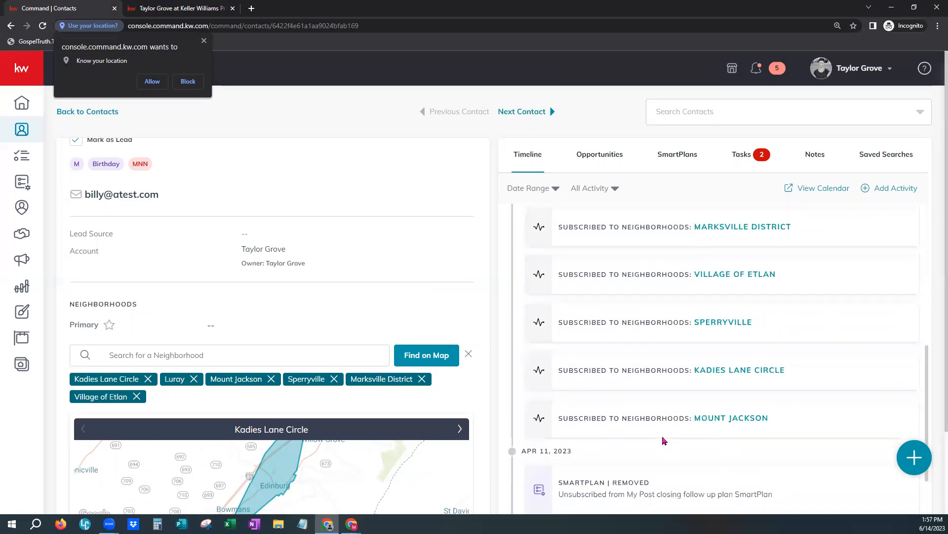
Examine the remaining entries in the contact's timeline, including the undelivered Happy Easter! email sent from SmartPlans.
{"action": "scroll", "coordinate": [663, 444], "scroll_direction": "down", "scroll_amount": 3}
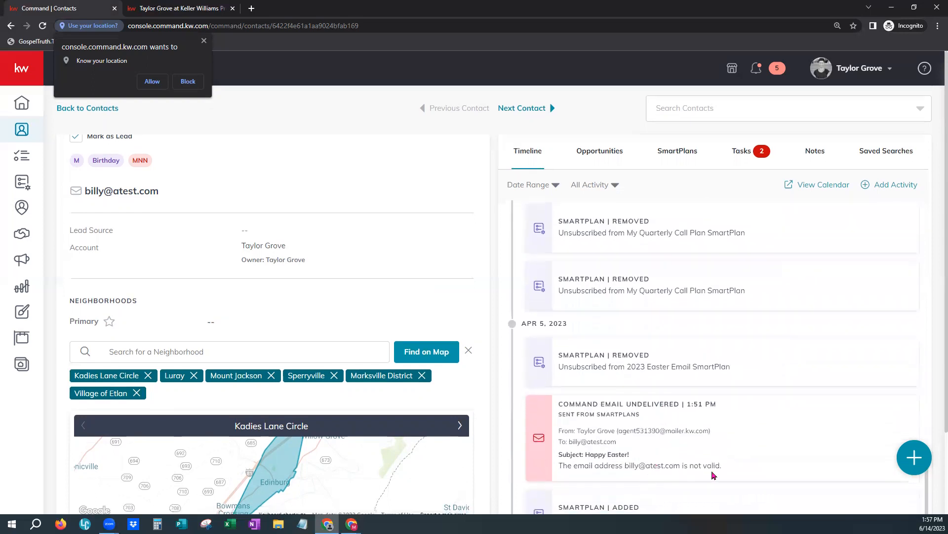
{"action": "scroll", "coordinate": [721, 460], "scroll_direction": "down", "scroll_amount": 2}
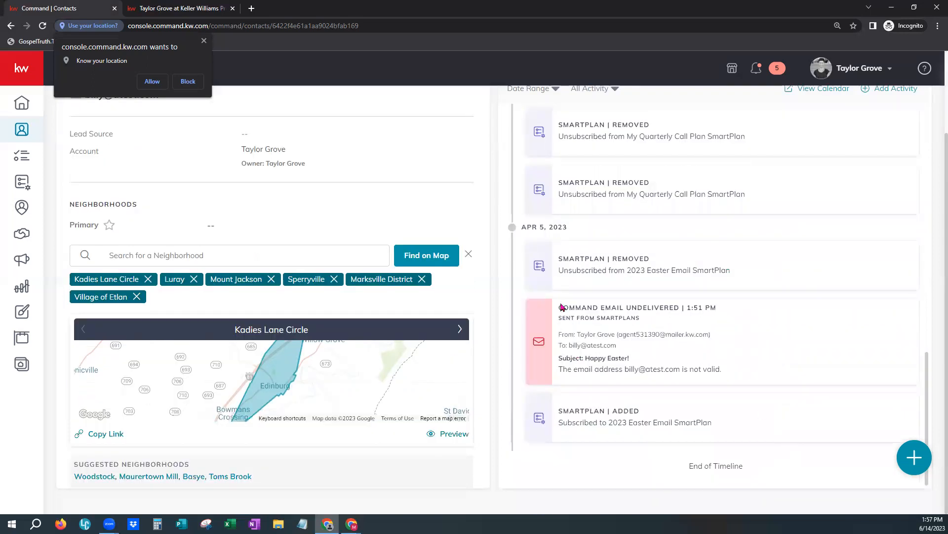
{"action": "left_click_drag", "start_coordinate": [559, 308], "coordinate": [685, 307]}
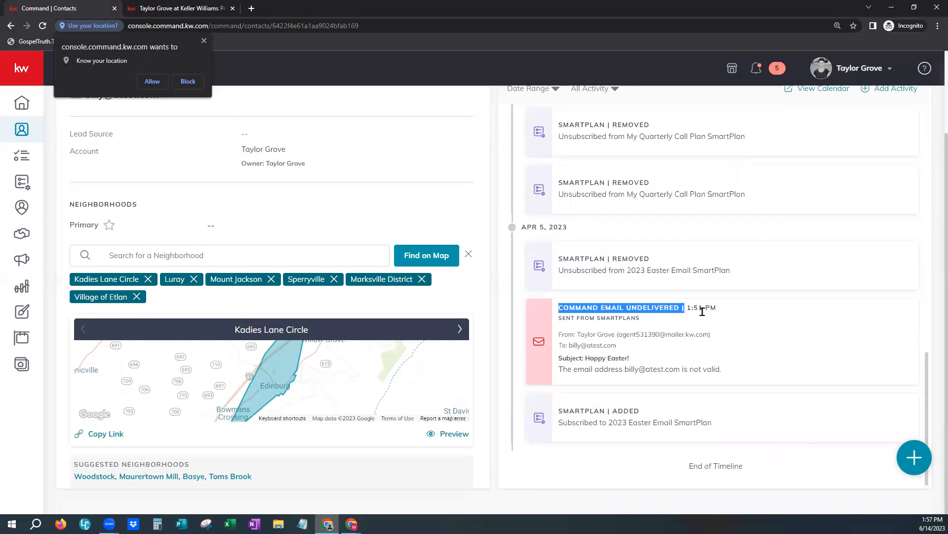
{"action": "left_click", "coordinate": [761, 343]}
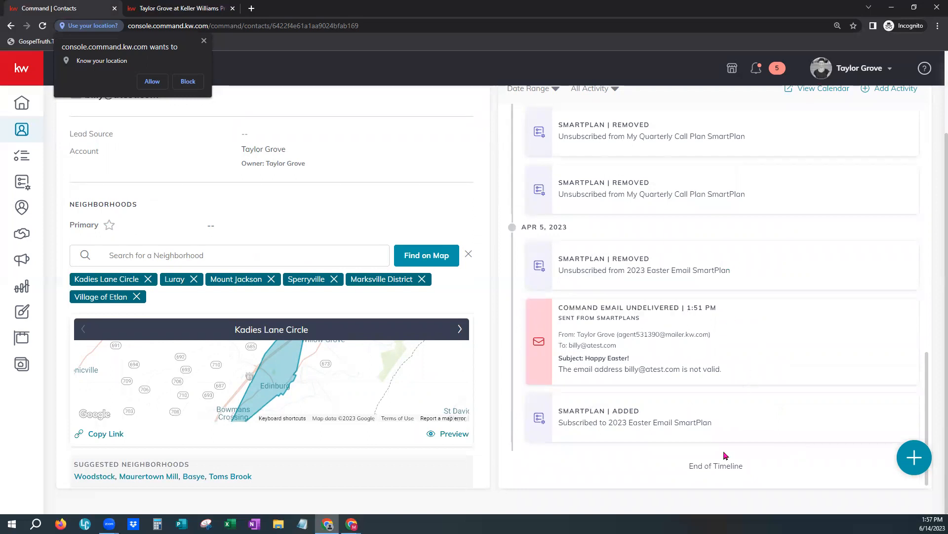
{"action": "scroll", "coordinate": [741, 432], "scroll_direction": "up", "scroll_amount": 10}
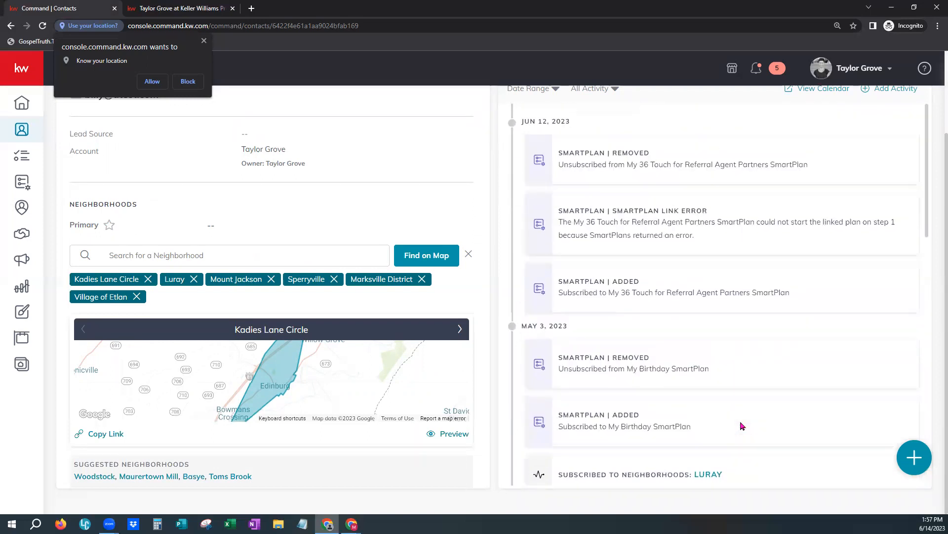
{"action": "scroll", "coordinate": [626, 288], "scroll_direction": "up", "scroll_amount": 2}
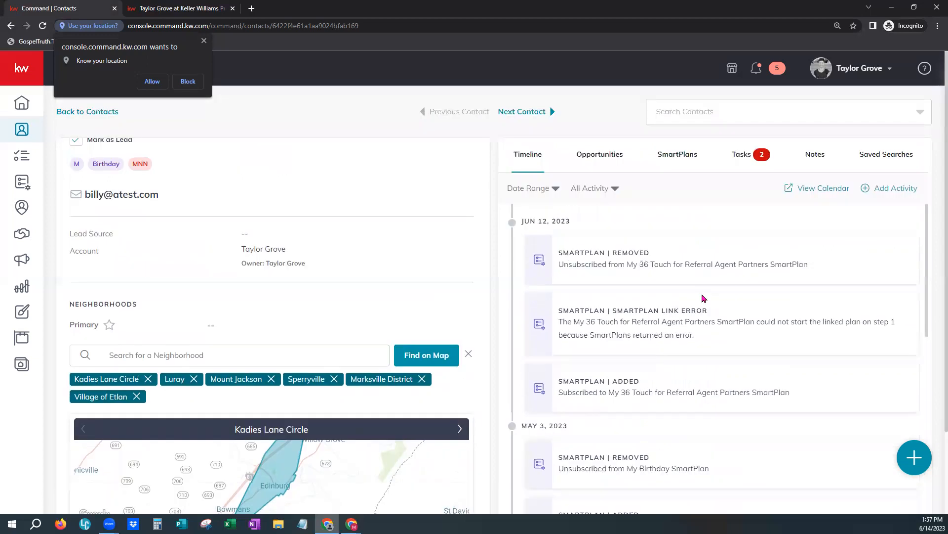
Block the site's location request and look through the contact's opportunities, SmartPlans, tasks, notes and saved searches.
{"action": "left_click", "coordinate": [603, 155]}
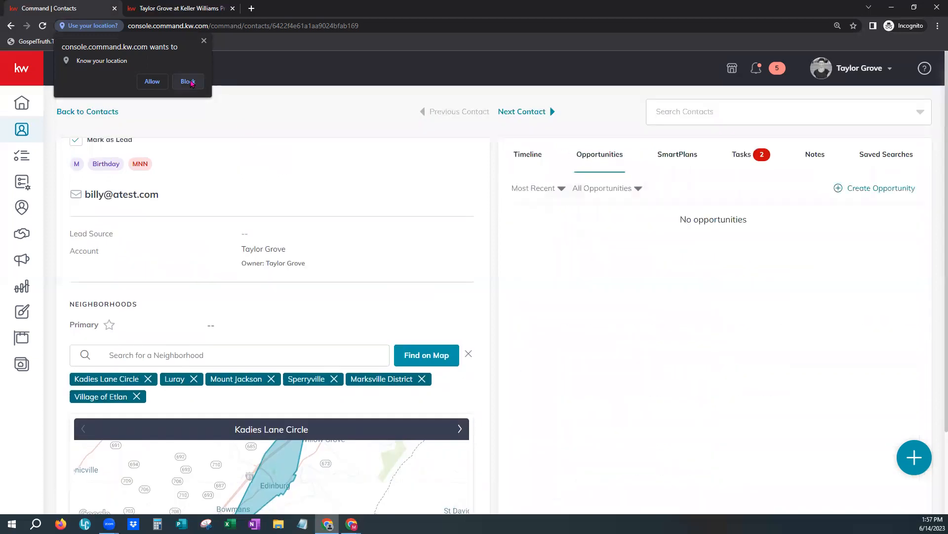
{"action": "left_click", "coordinate": [161, 83]}
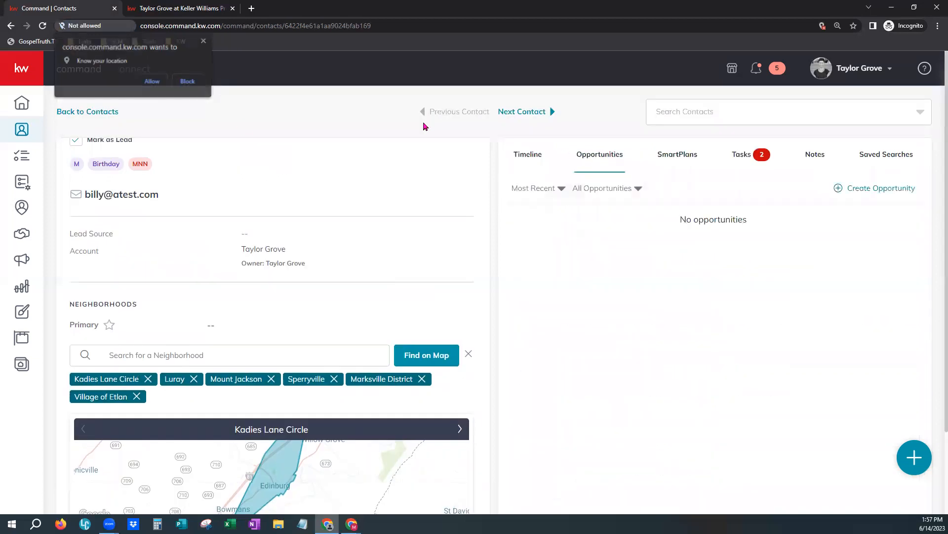
{"action": "left_click", "coordinate": [671, 158]}
{"action": "left_click", "coordinate": [736, 156]}
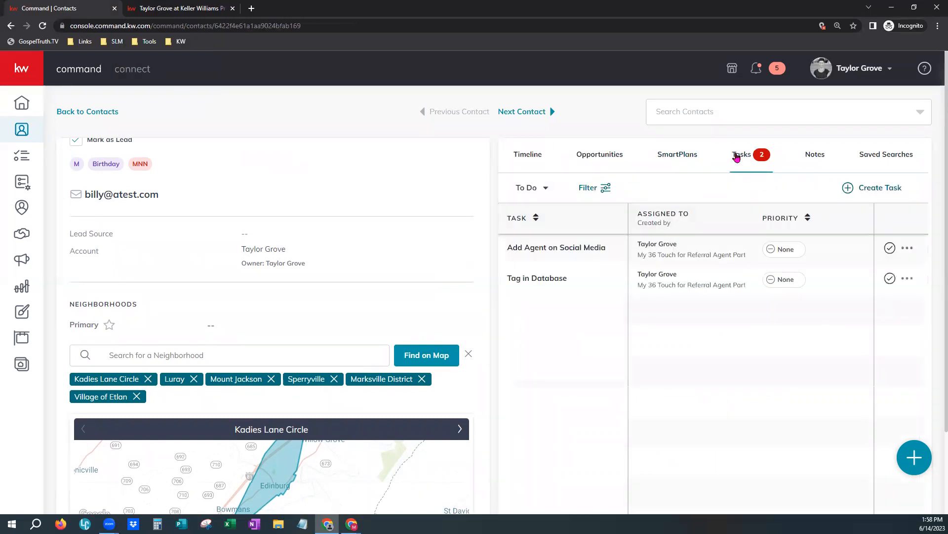
{"action": "left_click", "coordinate": [817, 163]}
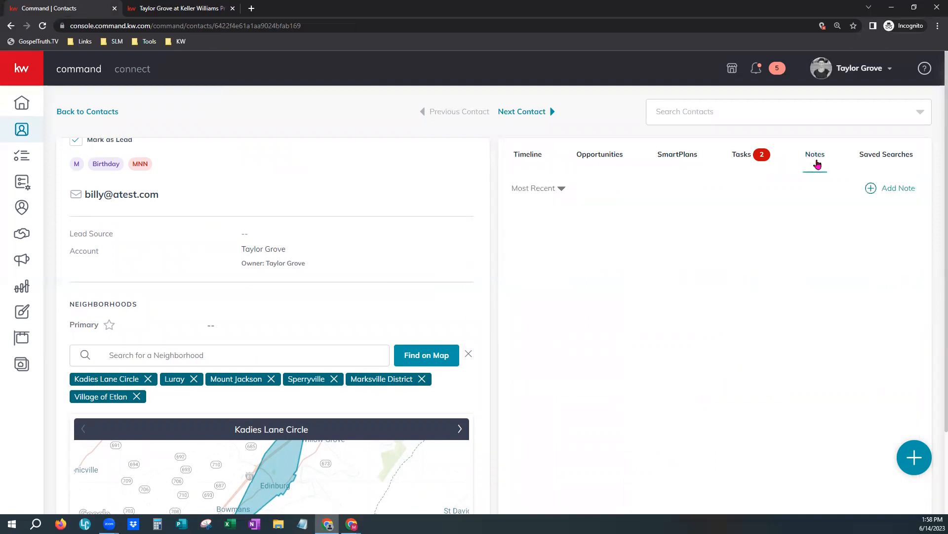
{"action": "left_click", "coordinate": [863, 161]}
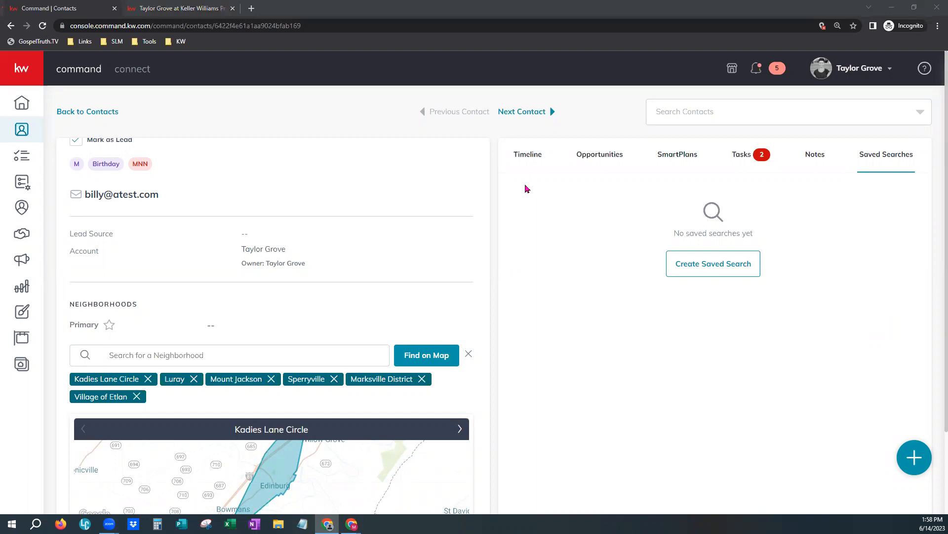
Return to the contact's timeline and view the additional actions available for the contact record.
{"action": "left_click", "coordinate": [532, 157]}
{"action": "scroll", "coordinate": [408, 353], "scroll_direction": "up", "scroll_amount": 2}
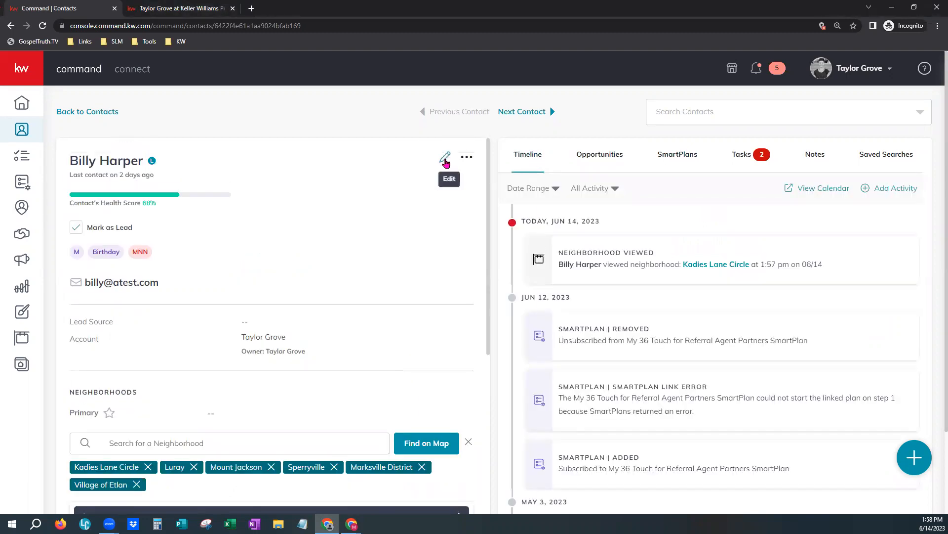
{"action": "left_click", "coordinate": [467, 160]}
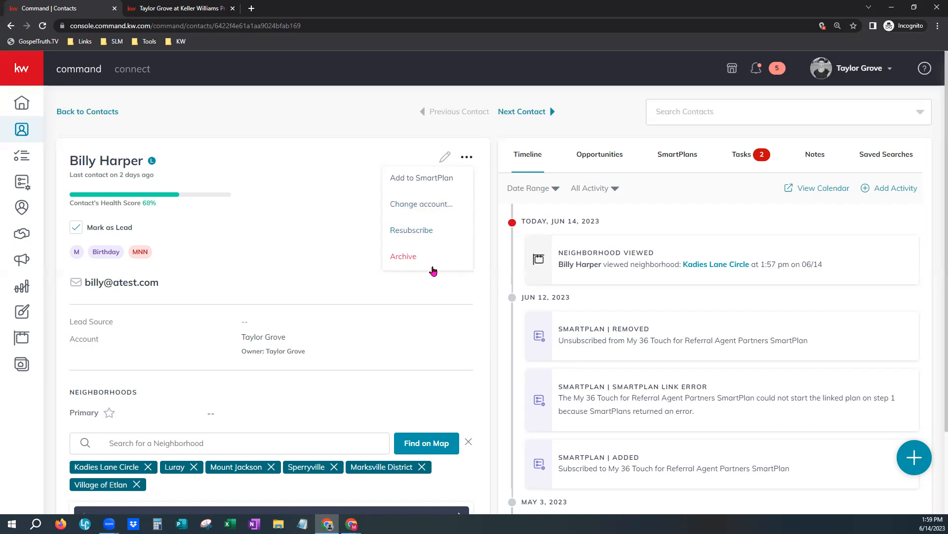
{"action": "left_click", "coordinate": [425, 295]}
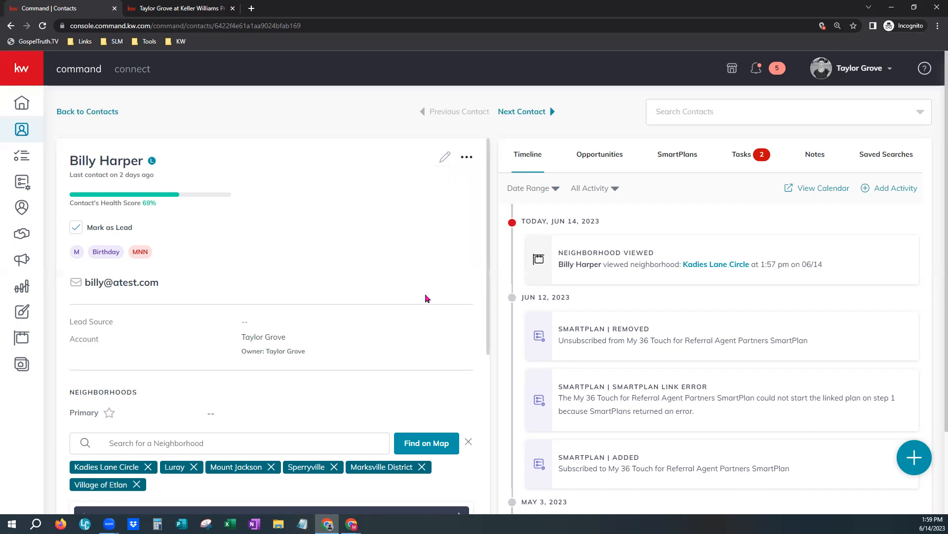
Open the contact for editing with more information shown and examine the additional email, phone, address and social profile fields.
{"action": "left_click", "coordinate": [444, 158]}
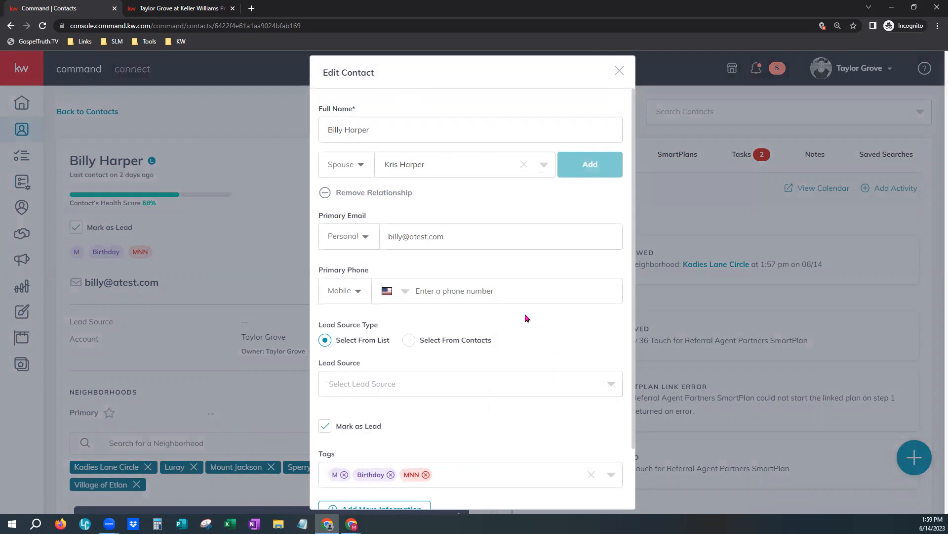
{"action": "scroll", "coordinate": [525, 315], "scroll_direction": "down", "scroll_amount": 2}
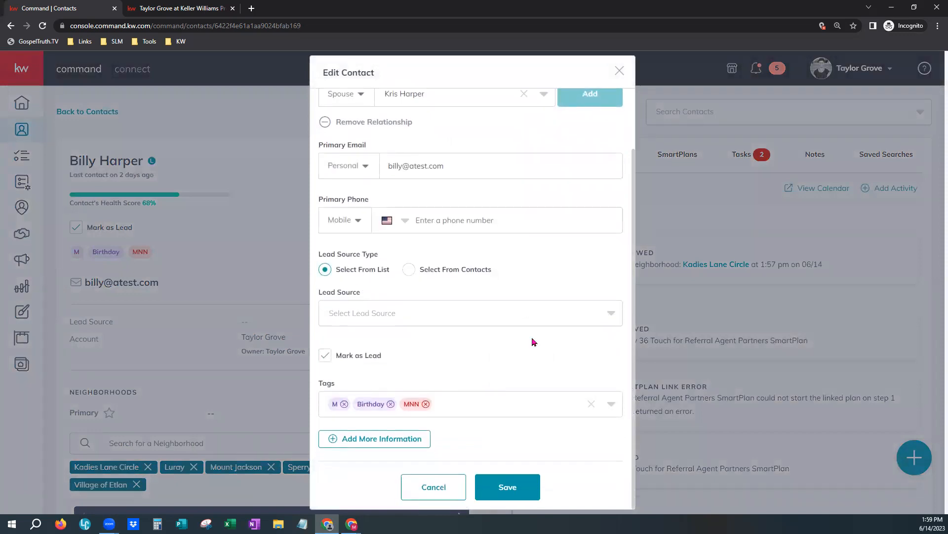
{"action": "left_click", "coordinate": [370, 438]}
{"action": "scroll", "coordinate": [510, 416], "scroll_direction": "down", "scroll_amount": 1}
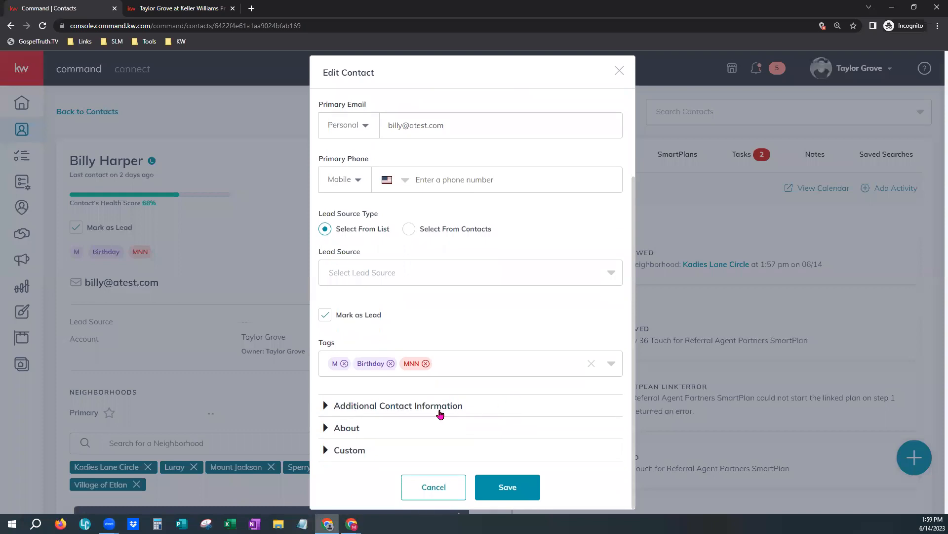
{"action": "left_click", "coordinate": [430, 405]}
{"action": "scroll", "coordinate": [489, 418], "scroll_direction": "down", "scroll_amount": 3}
{"action": "scroll", "coordinate": [490, 419], "scroll_direction": "down", "scroll_amount": 5}
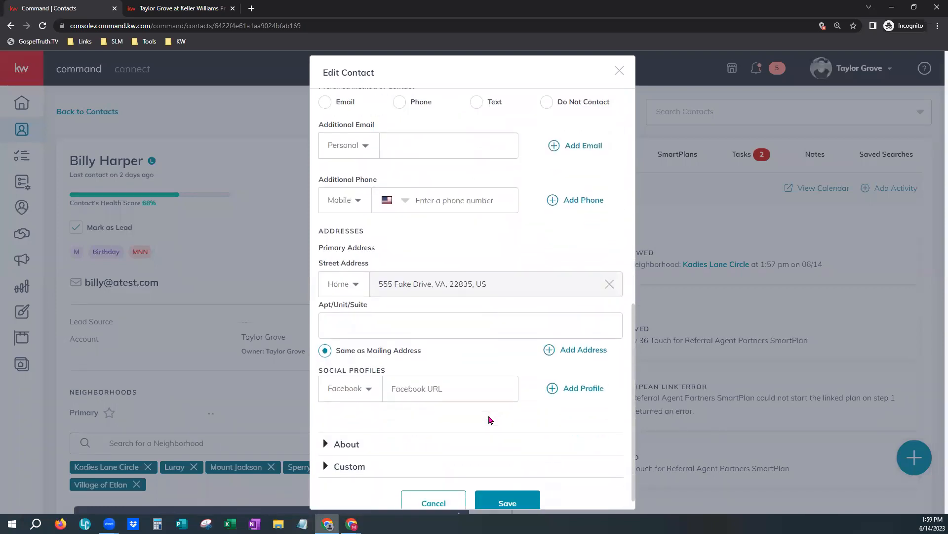
{"action": "scroll", "coordinate": [490, 420], "scroll_direction": "down", "scroll_amount": 1}
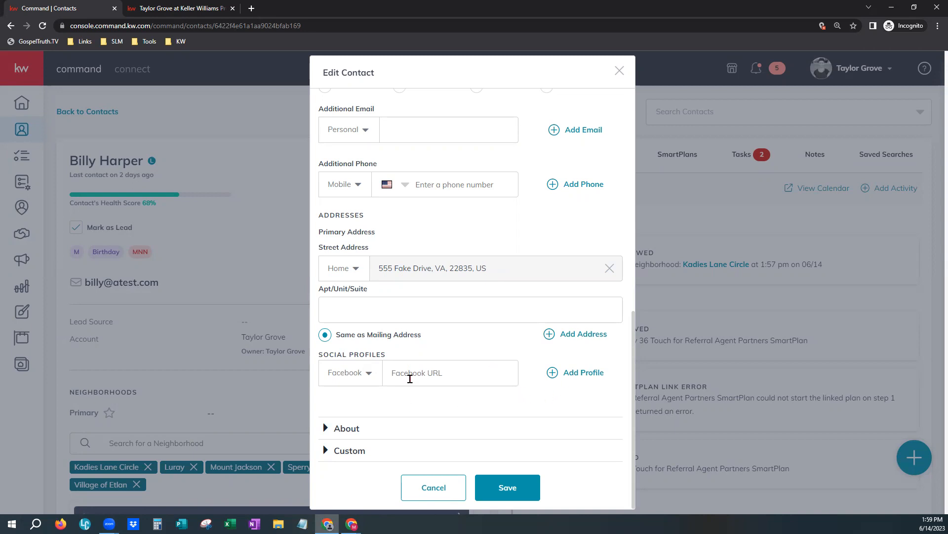
{"action": "left_click", "coordinate": [410, 379]}
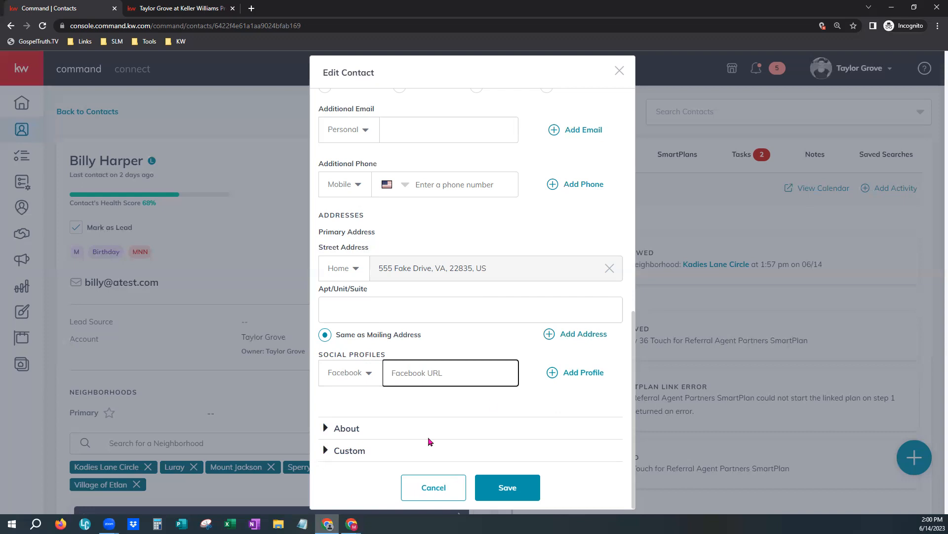
Examine the contact's About section, covering the description, birthday, home anniversary, relationships and work fields.
{"action": "left_click", "coordinate": [346, 429]}
{"action": "scroll", "coordinate": [439, 414], "scroll_direction": "down", "scroll_amount": 7}
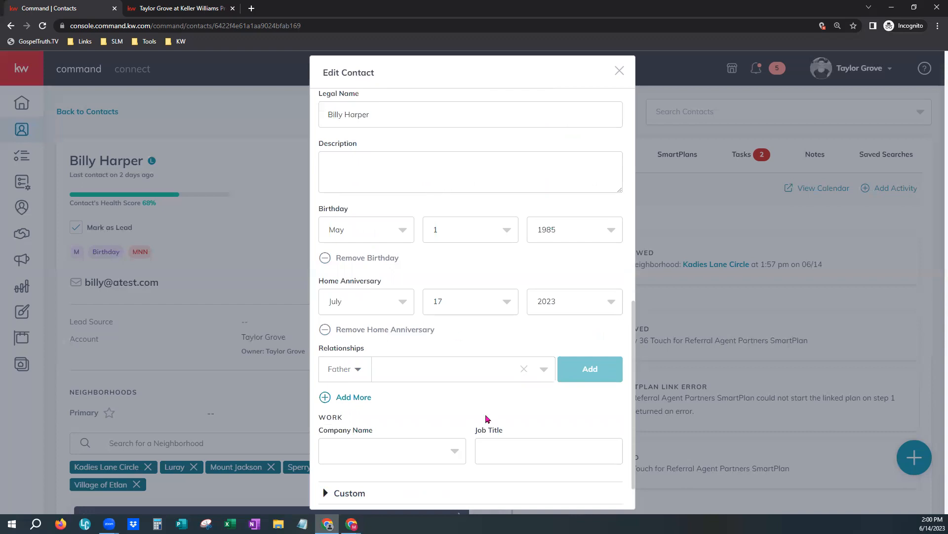
{"action": "scroll", "coordinate": [486, 417], "scroll_direction": "down", "scroll_amount": 1}
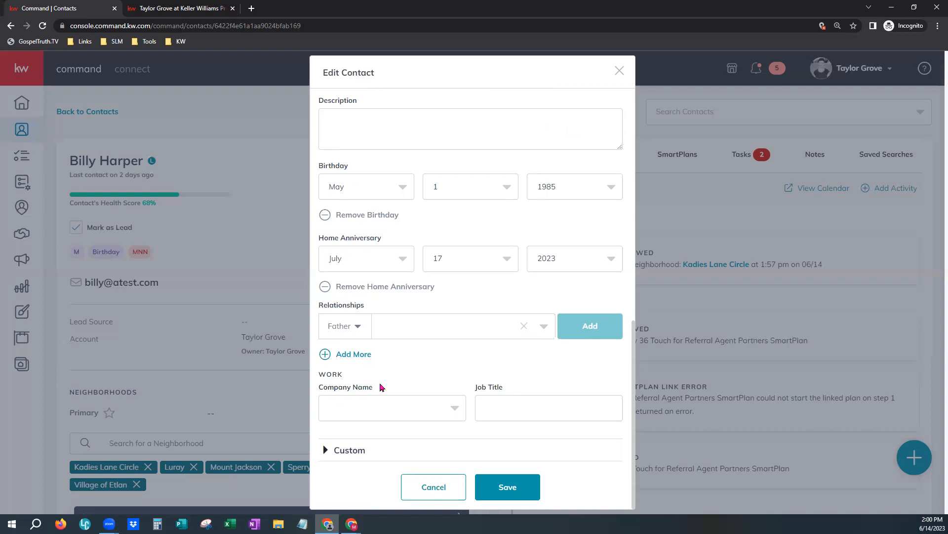
Add the existing custom field Pie Giveaway 2 to the contact.
{"action": "left_click", "coordinate": [351, 450]}
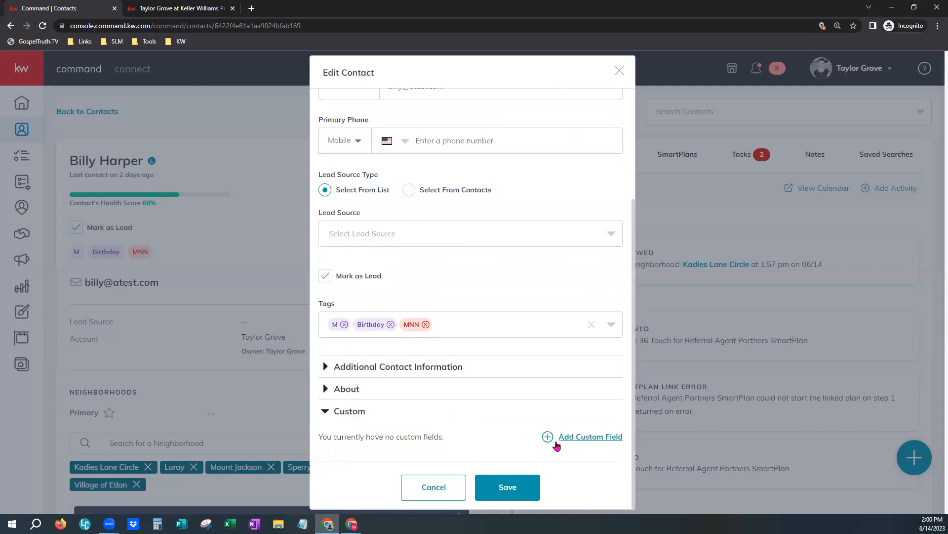
{"action": "left_click", "coordinate": [599, 439]}
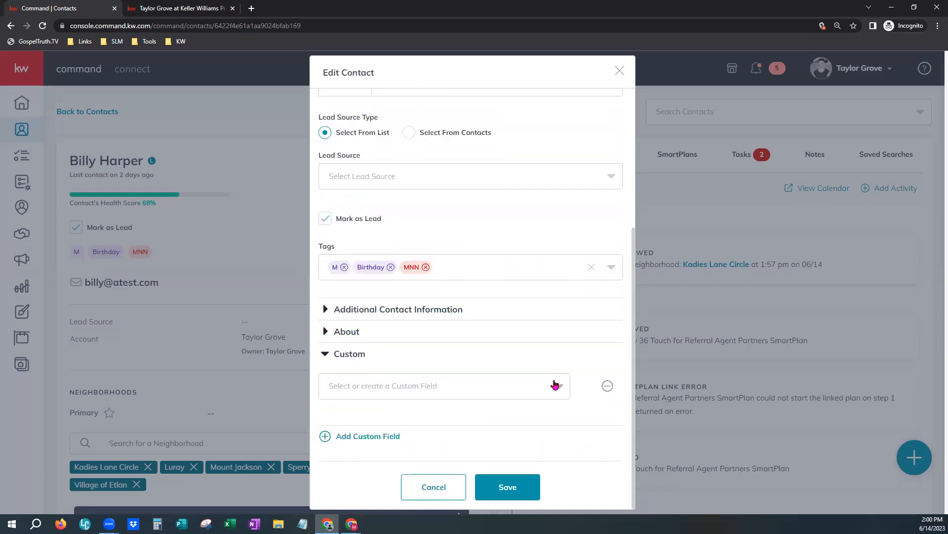
{"action": "left_click", "coordinate": [556, 385]}
{"action": "scroll", "coordinate": [552, 430], "scroll_direction": "down", "scroll_amount": 3}
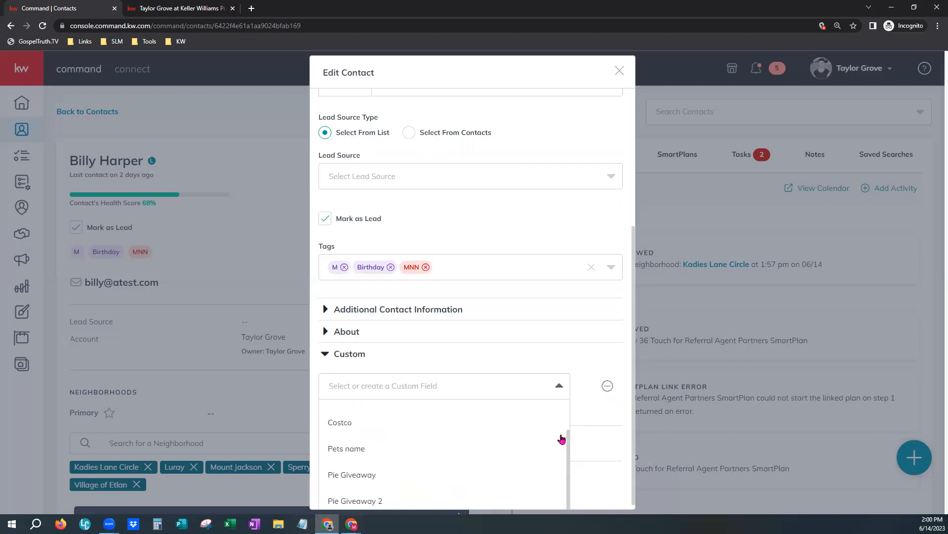
{"action": "left_click", "coordinate": [360, 493]}
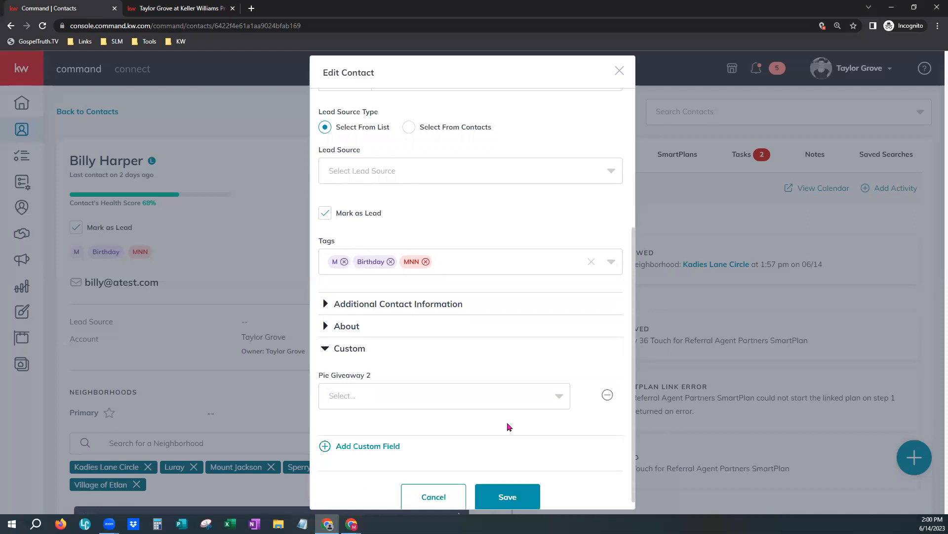
Set the contact's Pie Giveaway 2 field to Cherry, save the contact and return to the contacts list.
{"action": "left_click", "coordinate": [384, 398]}
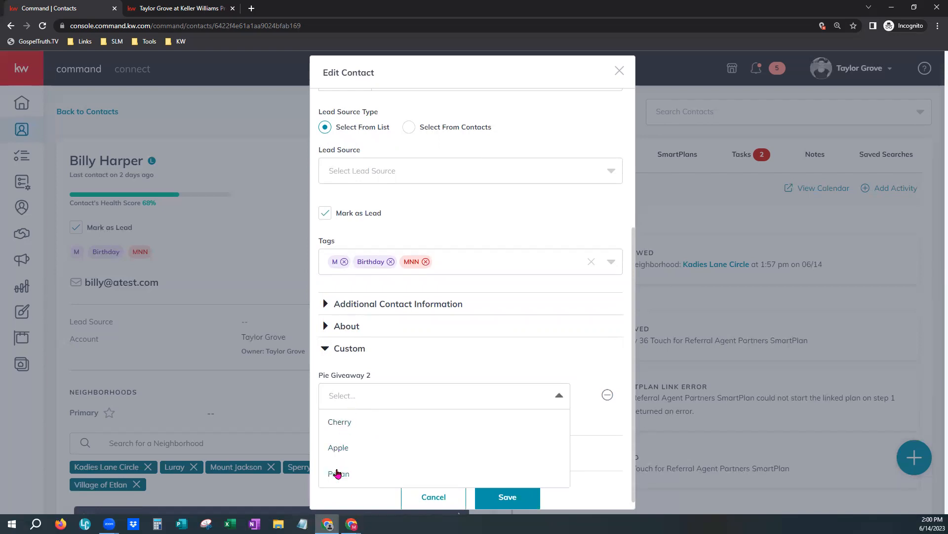
{"action": "left_click", "coordinate": [366, 429]}
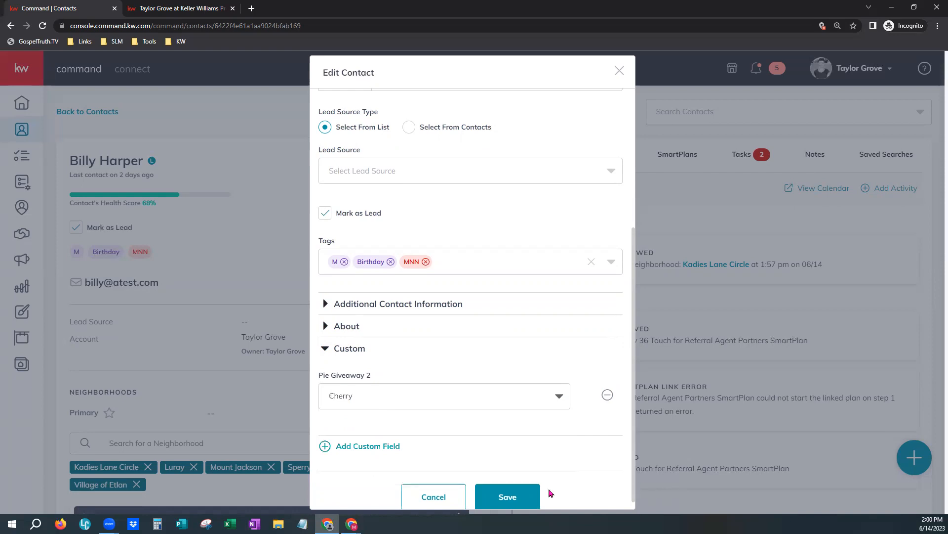
{"action": "left_click", "coordinate": [520, 490]}
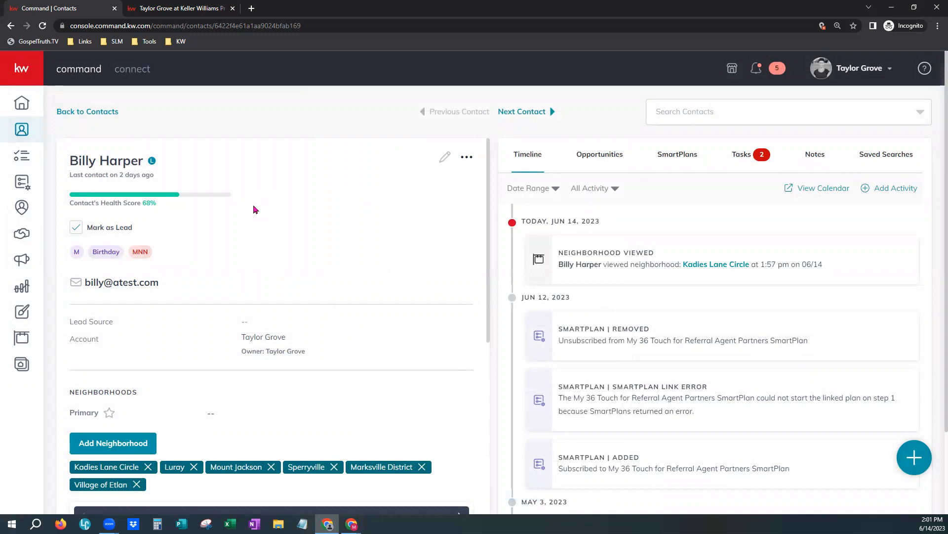
{"action": "left_click", "coordinate": [104, 114]}
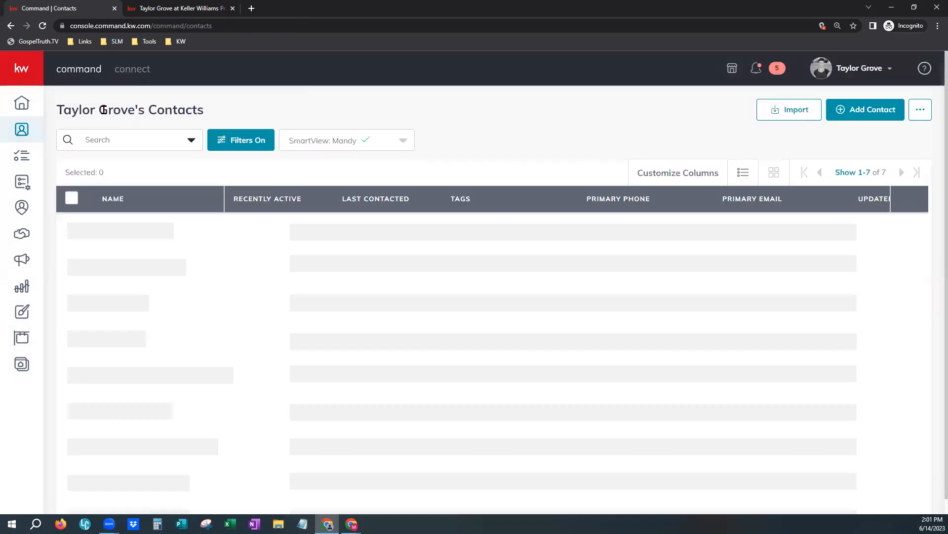